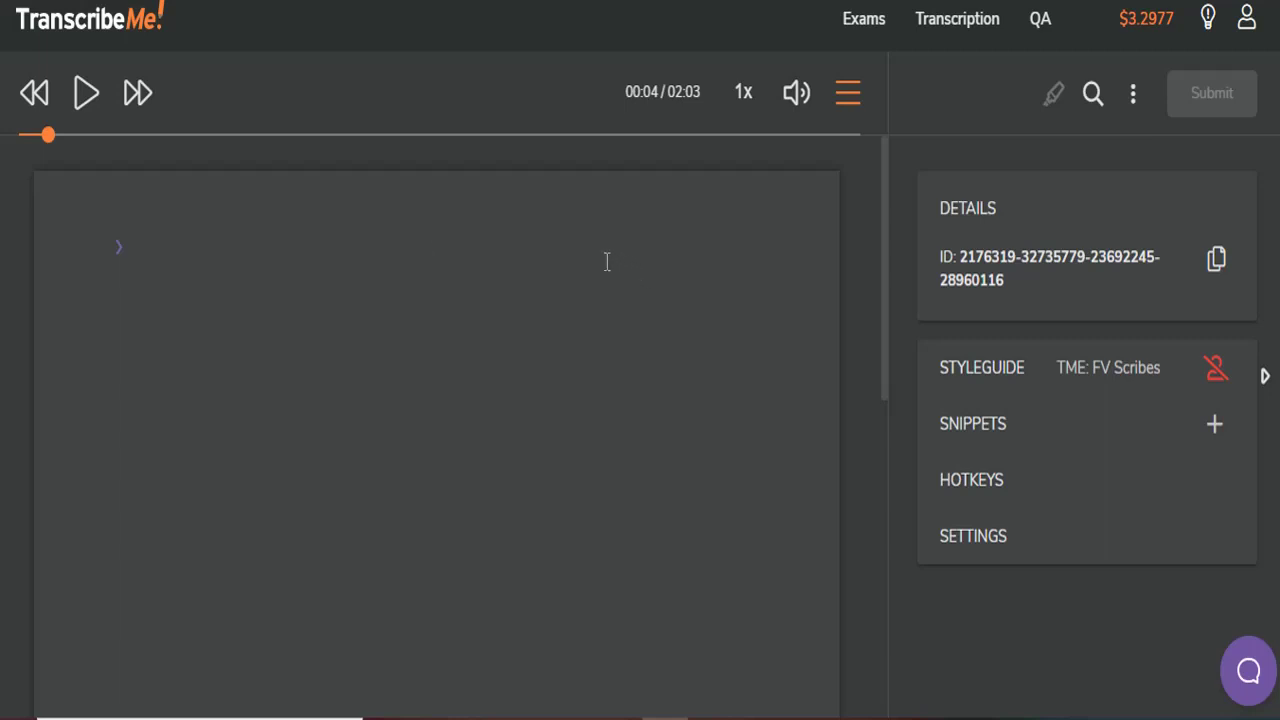
Slow the audio playback speed to 0.8x and start playing the recording
{"action": "left_click", "coordinate": [743, 92]}
{"action": "left_click_drag", "start_coordinate": [788, 241], "coordinate": [770, 246]}
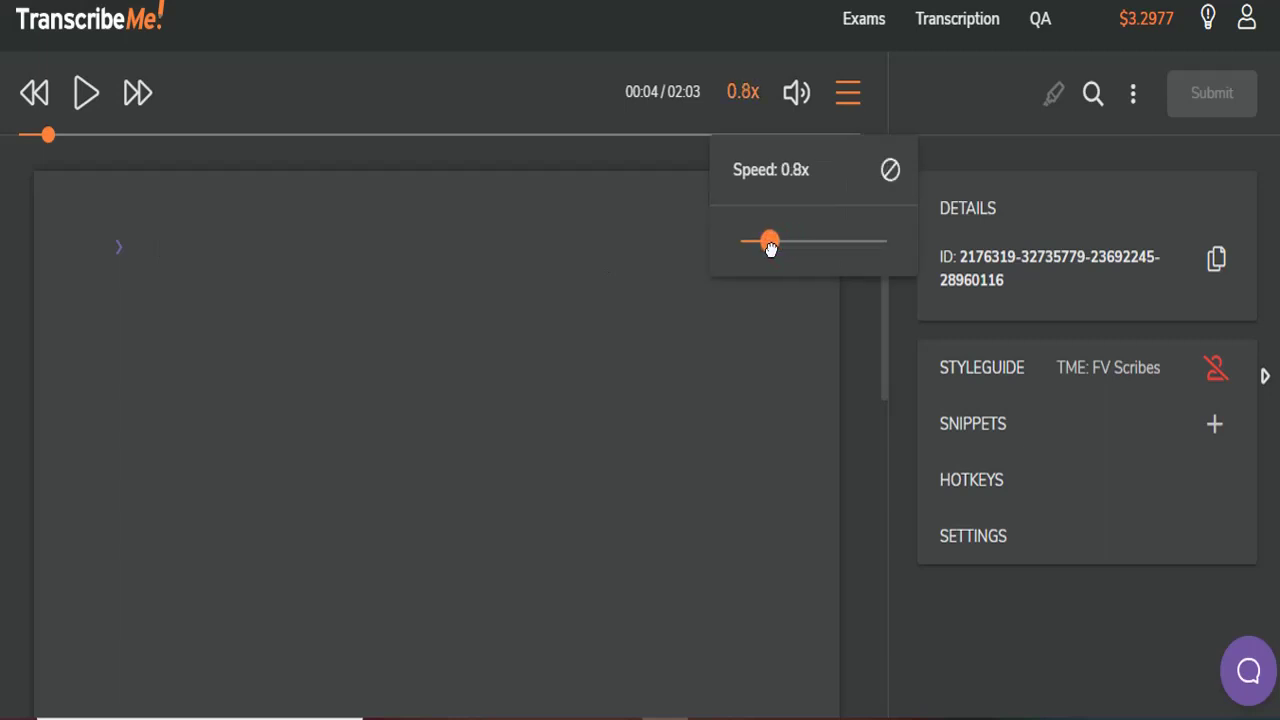
{"action": "left_click", "coordinate": [337, 96]}
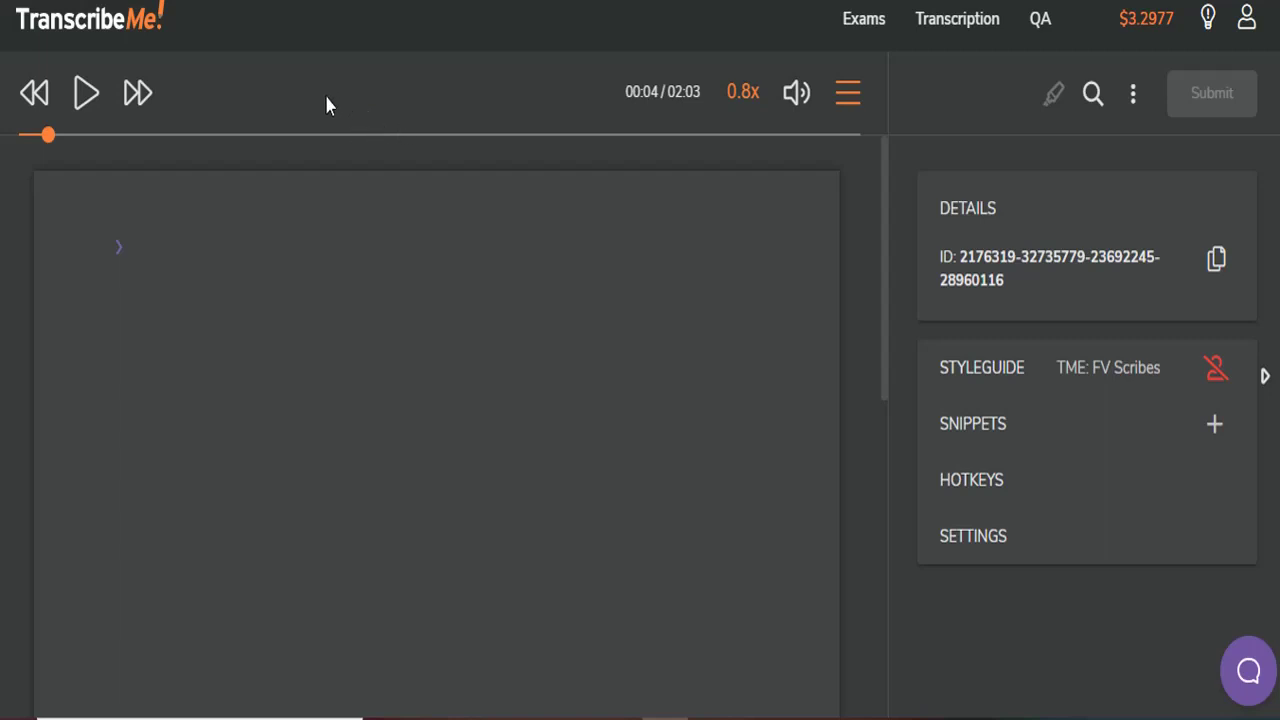
{"action": "left_click", "coordinate": [85, 93]}
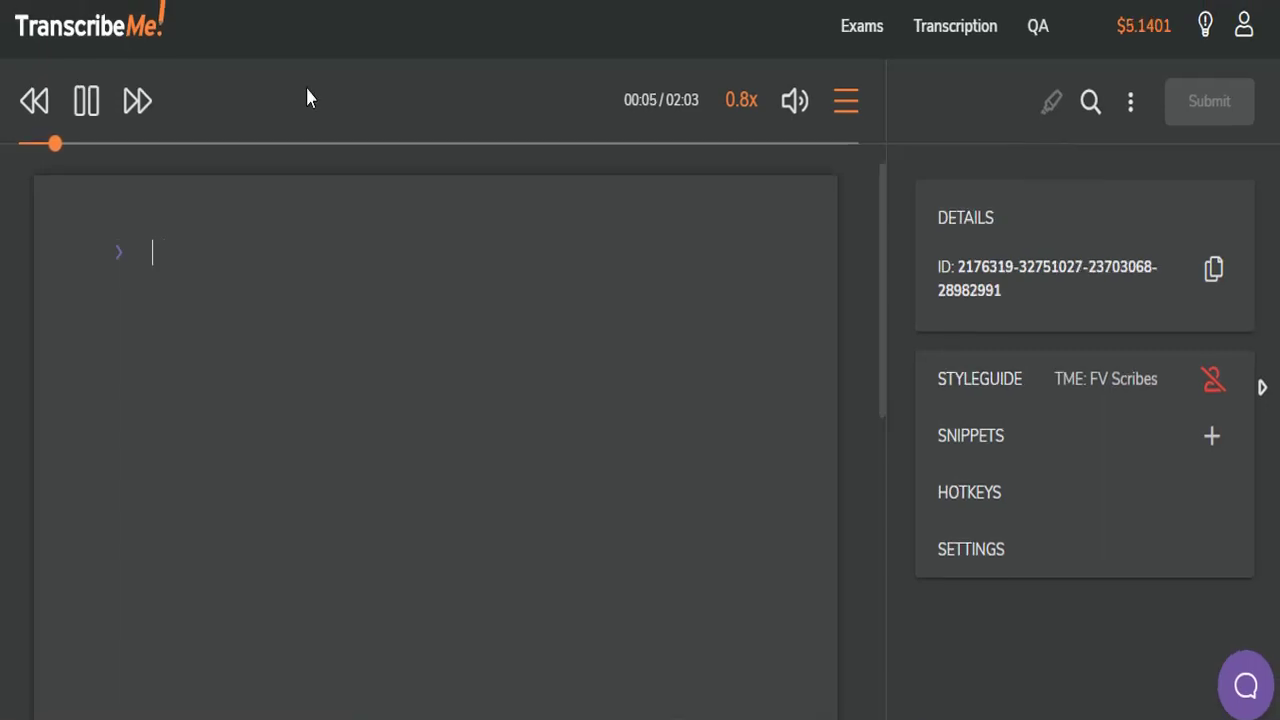
Transcribe the agent's greeting with her first name, followed by "Thank you for calling ABC Satellite Company. Who am I speaking with this morning?"
{"action": "type", "text": "Hi, this is Fran. Thank you for calling ABC"}
{"action": "key", "text": "Tab"}
{"action": "type", "text": "Satellite Company. Who am I speaking with this morning?"}
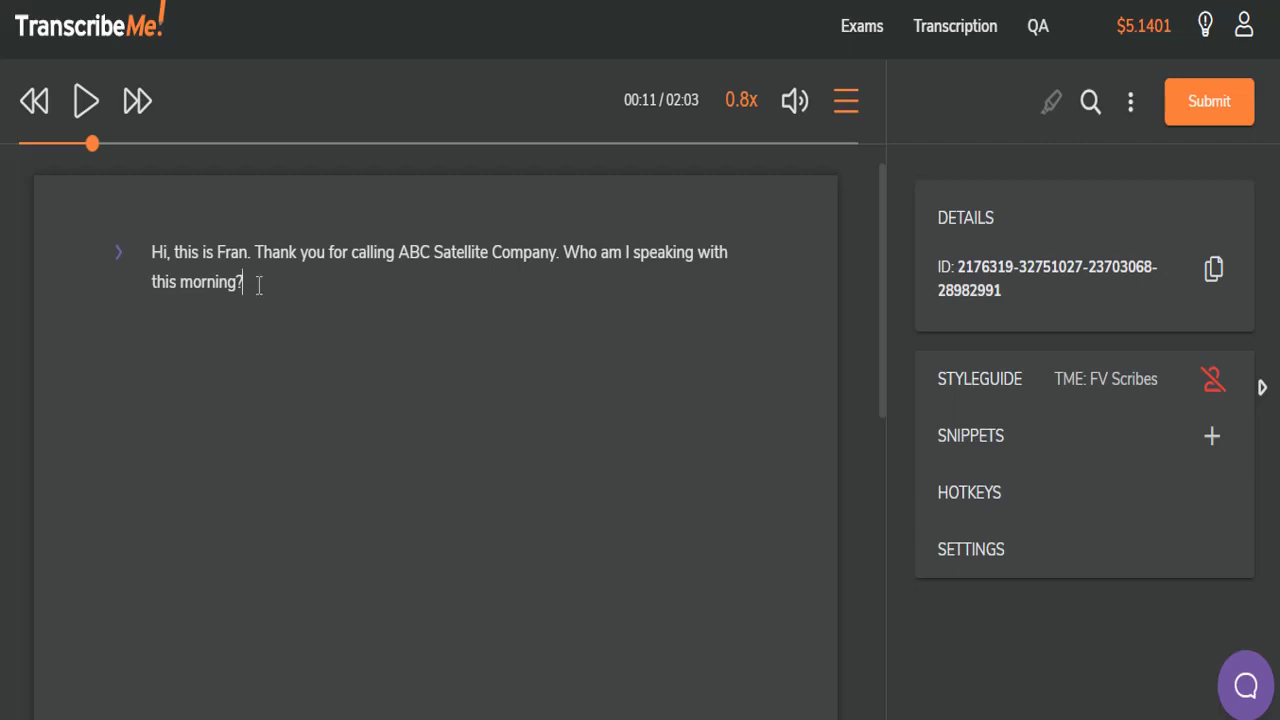
Add a second paragraph greeting the caller by first name, followed by "Can you confirm your email, please?"
{"action": "key", "text": "Return"}
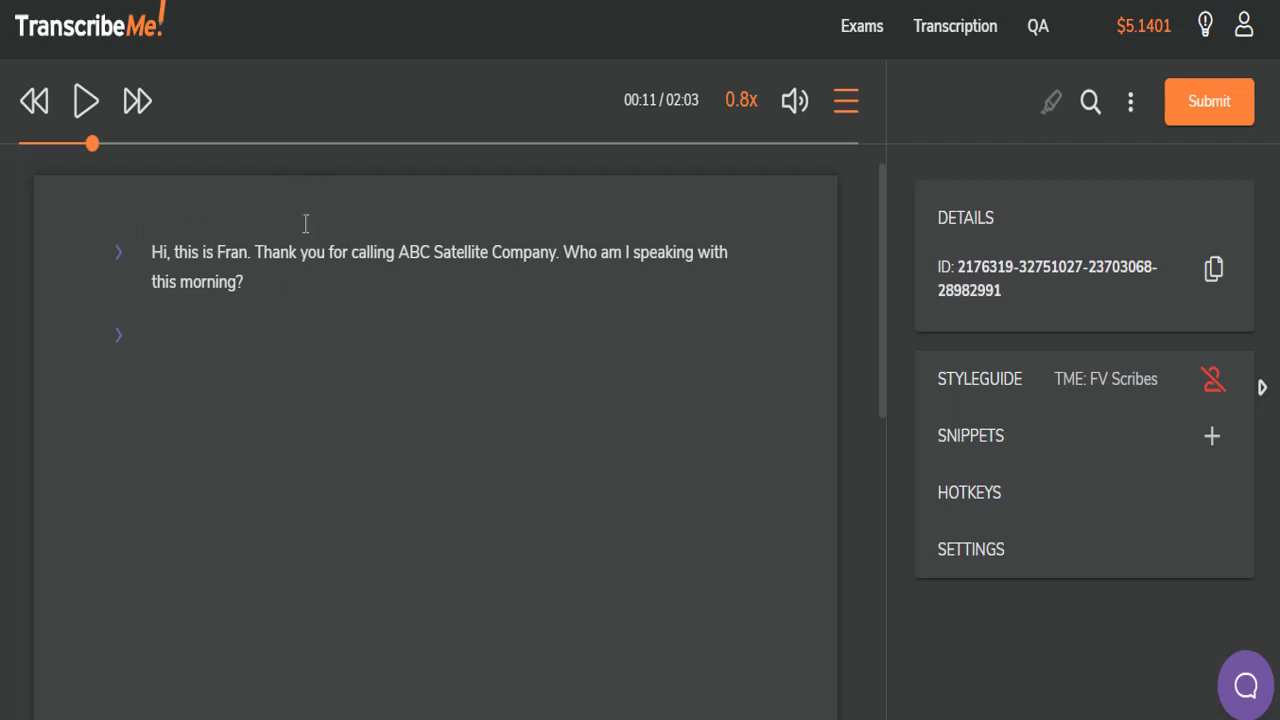
{"action": "key", "text": "shift+Tab"}
{"action": "key", "text": "Tab"}
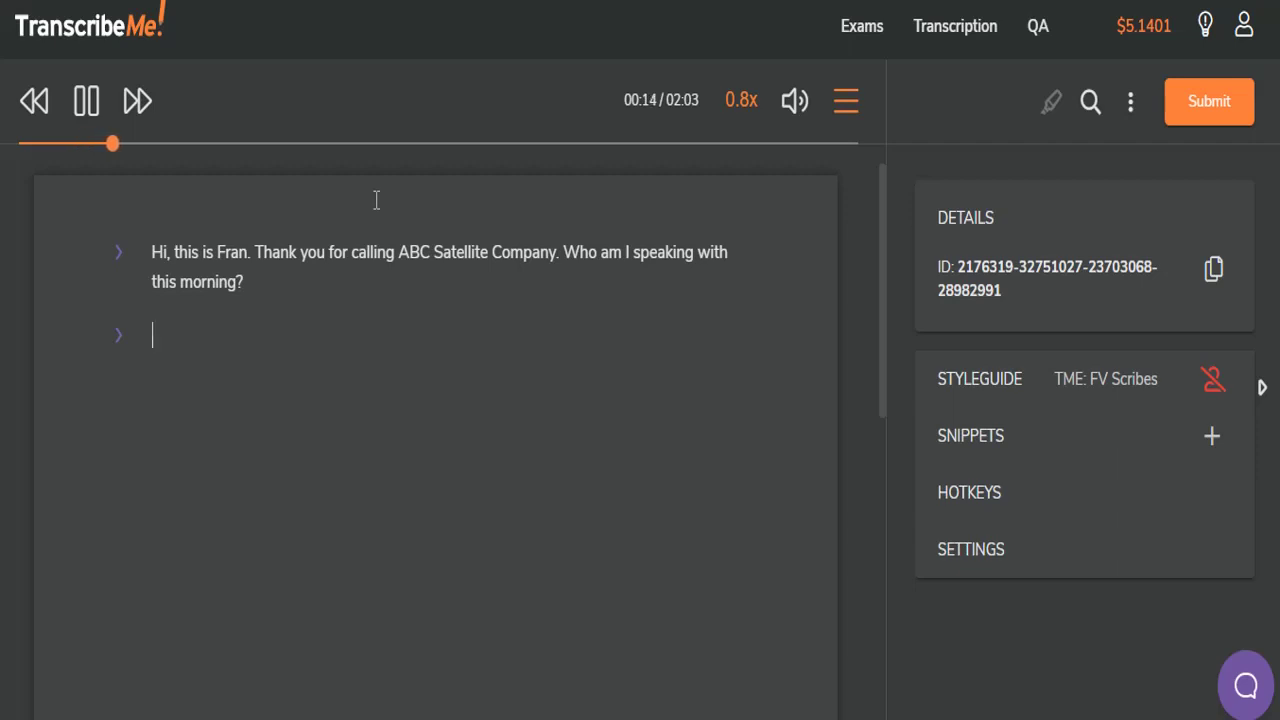
{"action": "type", "text": "Hi, John"}
{"action": "key", "text": "BackSpace"}
{"action": "key", "text": "BackSpace"}
{"action": "type", "text": "ohn."}
{"action": "key", "text": "Tab"}
{"action": "type", "text": "Can you confirm "}
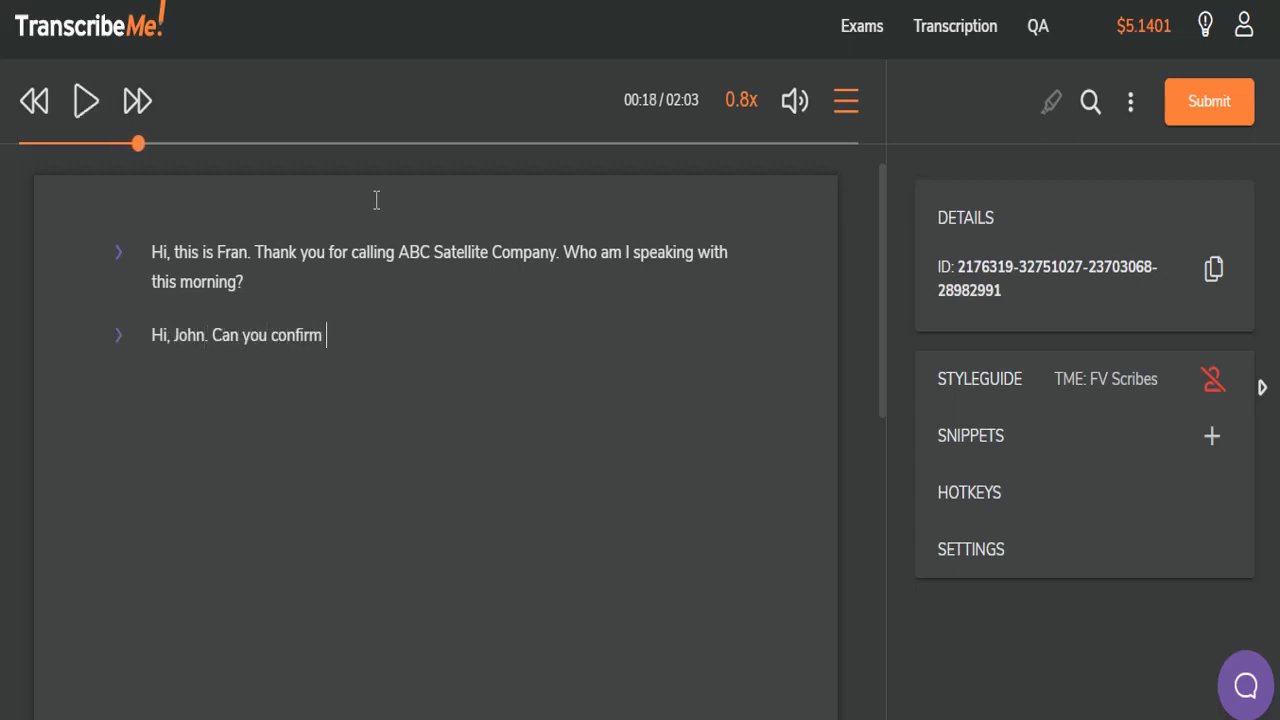
{"action": "type", "text": "your email, please?"}
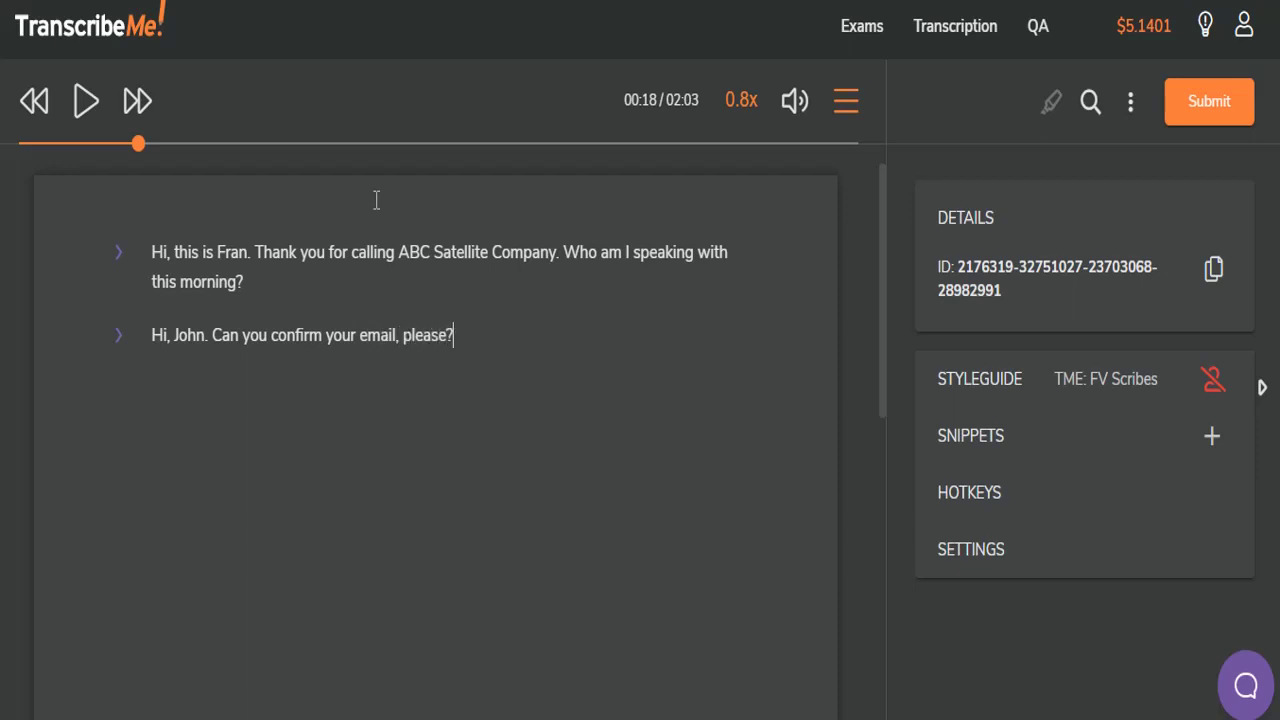
Continue the audio and transcribe "And the phone number associated with this account?" in a new paragraph
{"action": "key", "text": "Return"}
{"action": "key", "text": "Tab"}
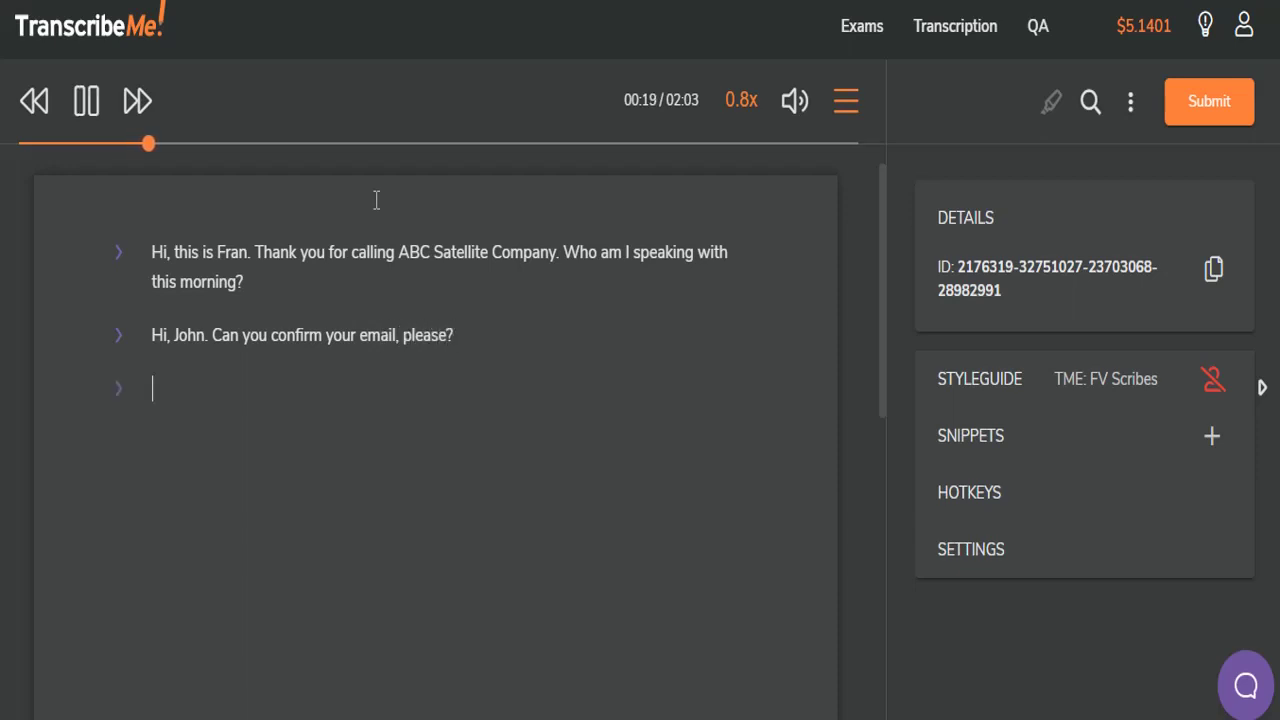
{"action": "key", "text": "Tab"}
{"action": "type", "text": "And the ph"}
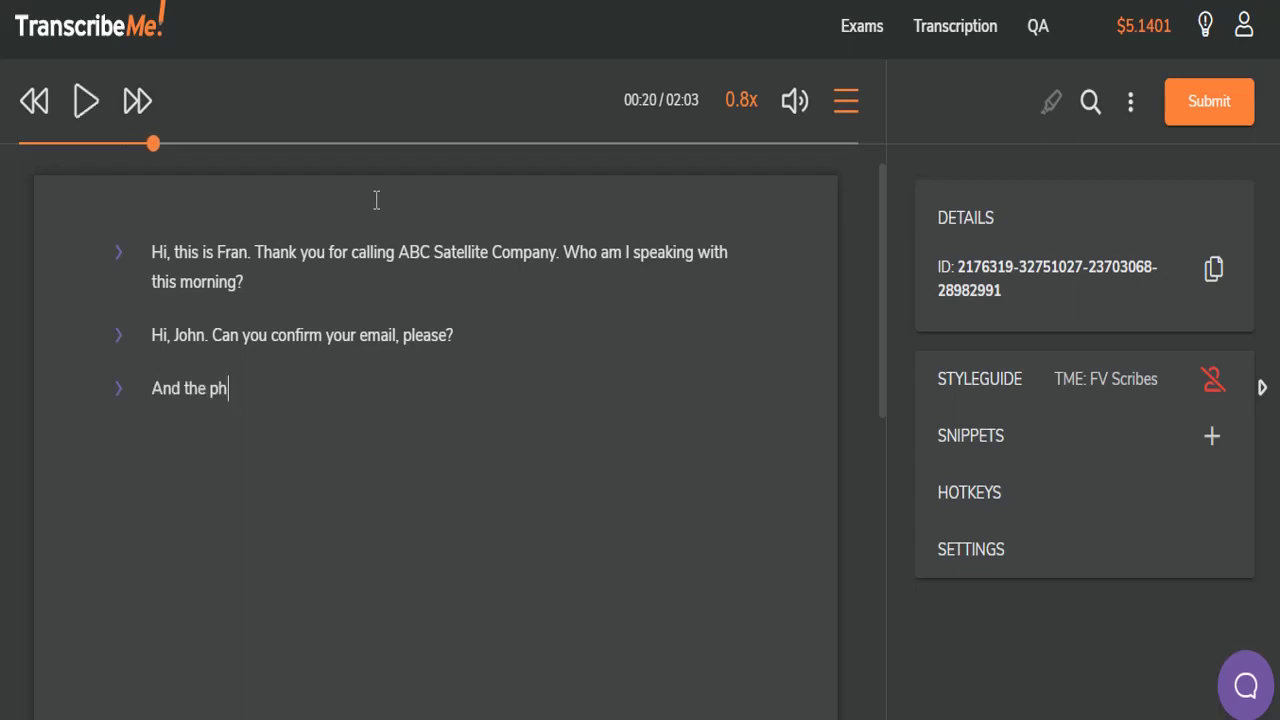
{"action": "type", "text": "one number ass"}
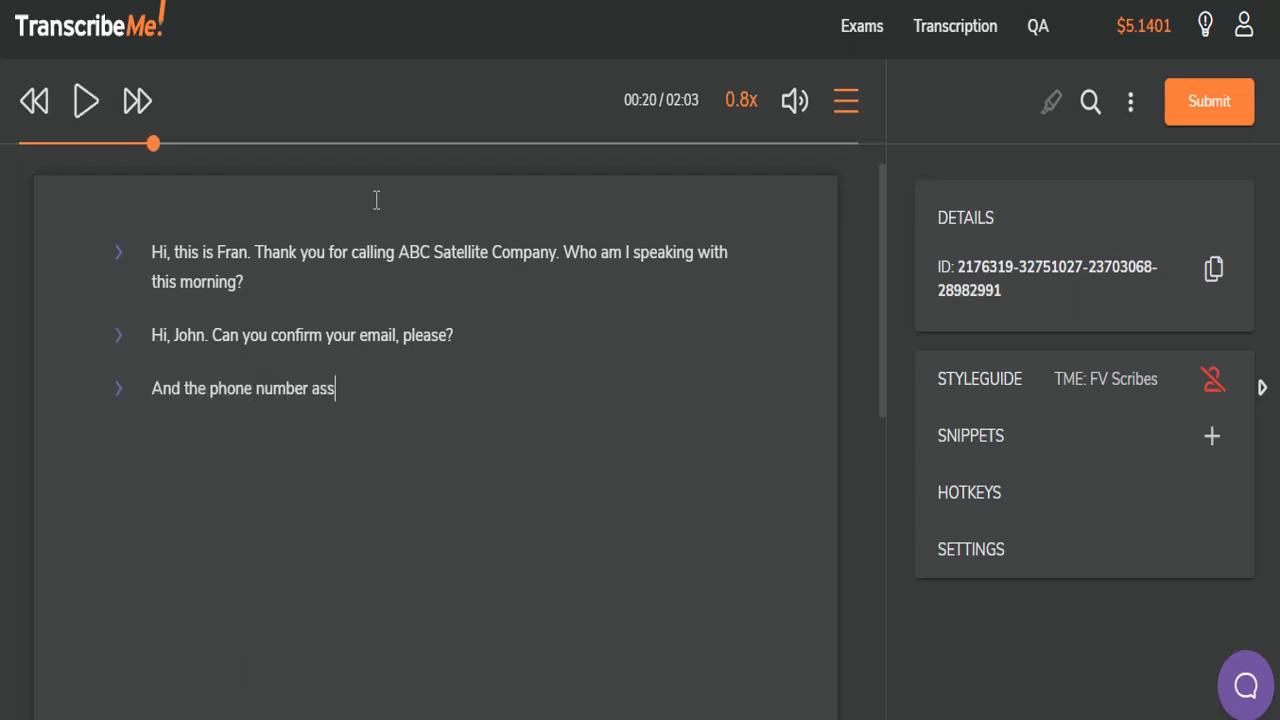
{"action": "type", "text": "ociated with t"}
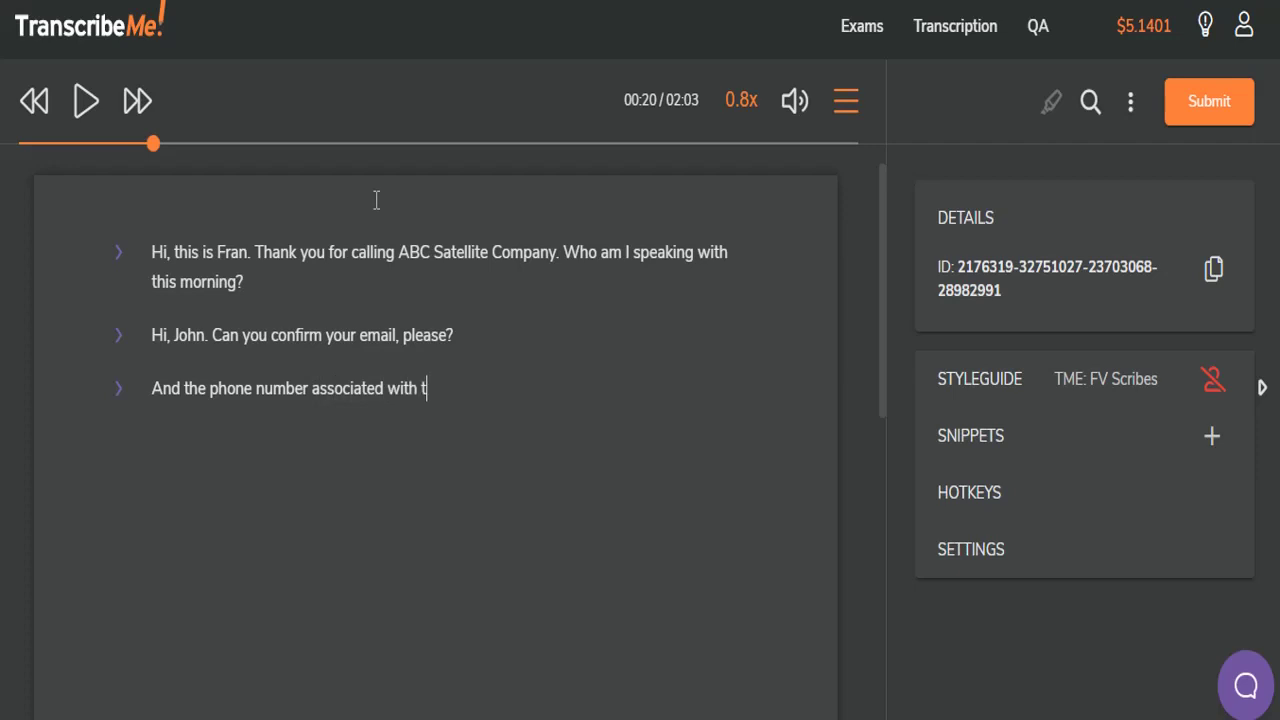
{"action": "type", "text": "his account?"}
Transcribe the next line of audio as a new paragraph: "Great, and how may I help you today?"
{"action": "key", "text": "Return"}
{"action": "key", "text": "Tab"}
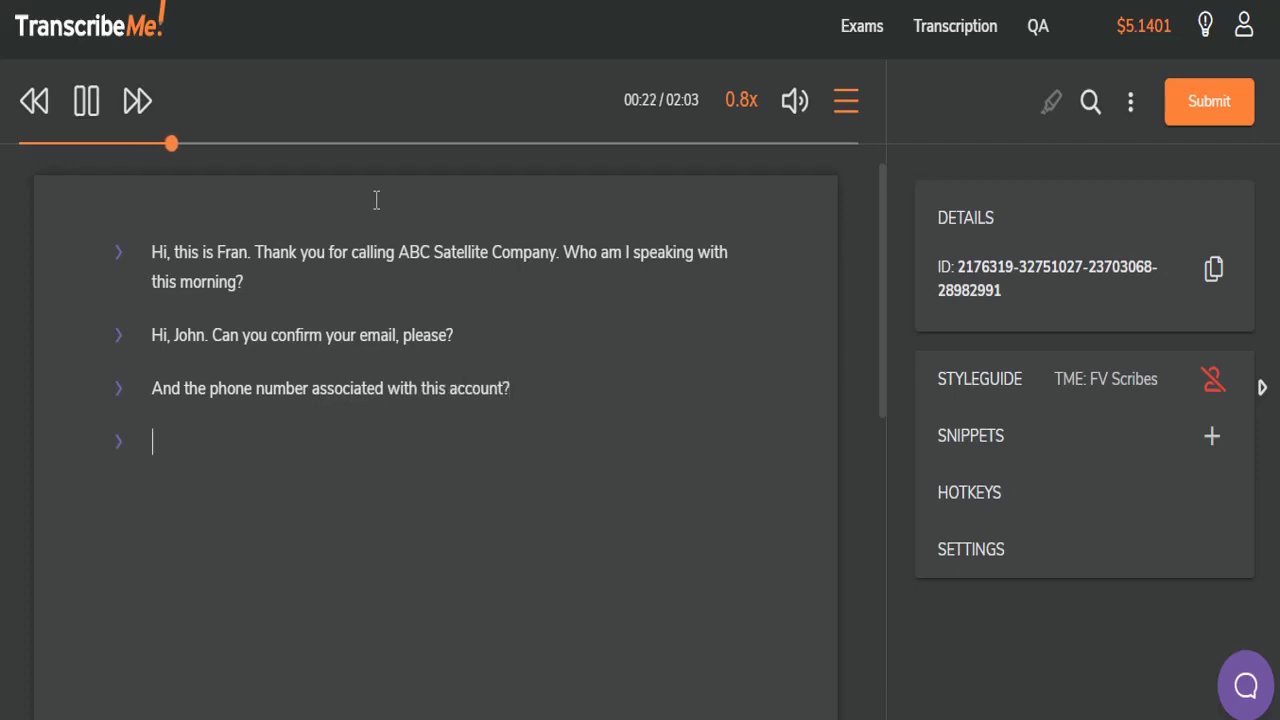
{"action": "type", "text": "Great, and "}
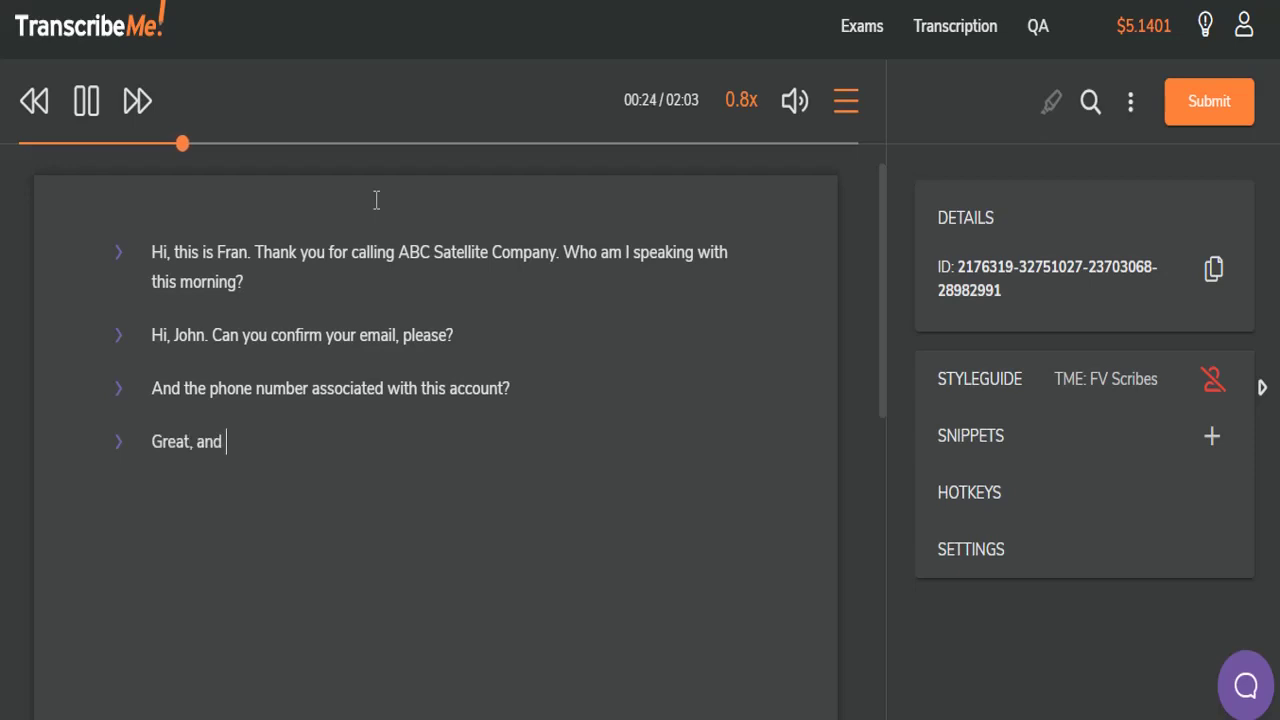
{"action": "type", "text": "how may I h"}
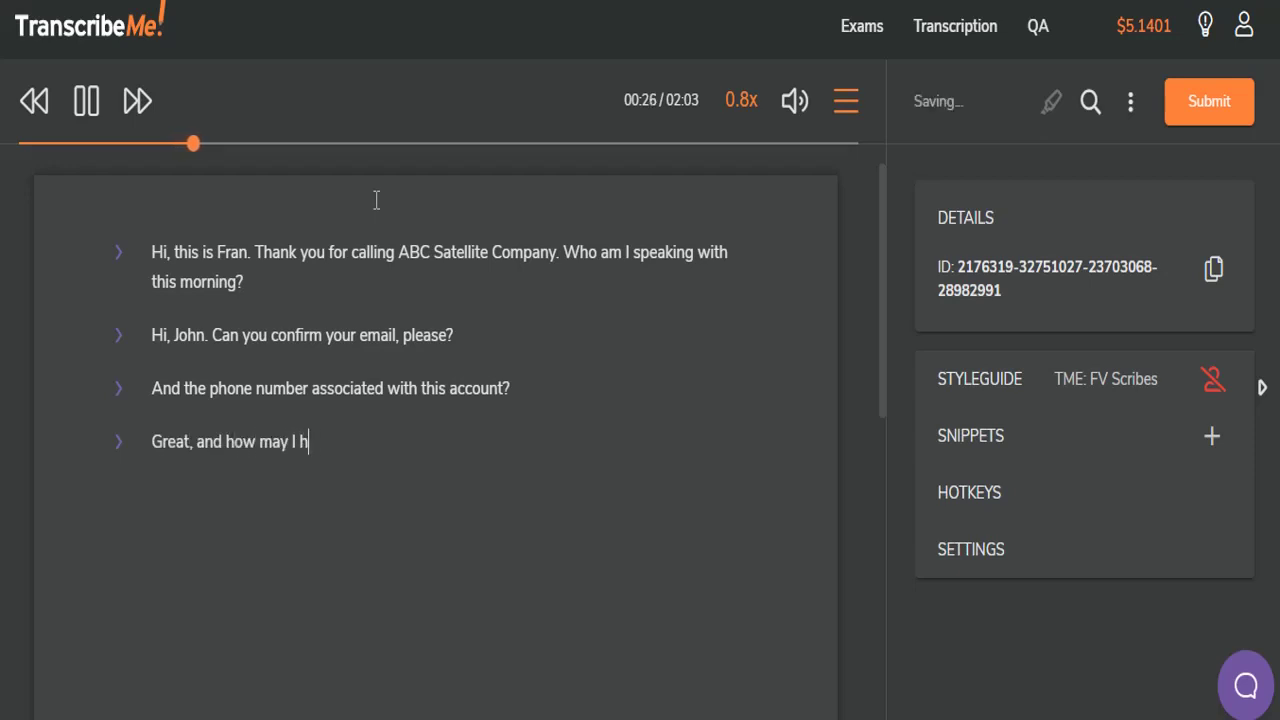
{"action": "type", "text": "elp you today?"}
Add the paragraph "So you say you don't have service right now.", ending it with a period
{"action": "key", "text": "Return"}
{"action": "type", "text": "So you say you"}
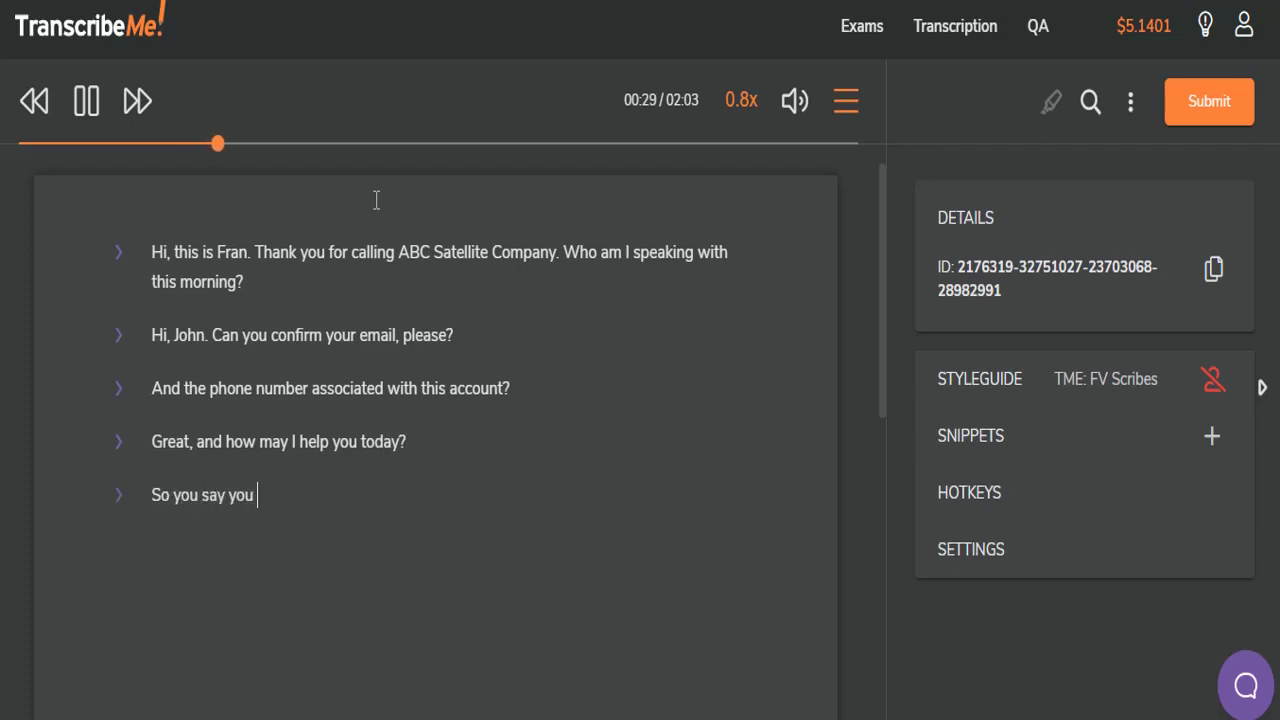
{"action": "key", "text": "Tab"}
{"action": "type", "text": "don't have se"}
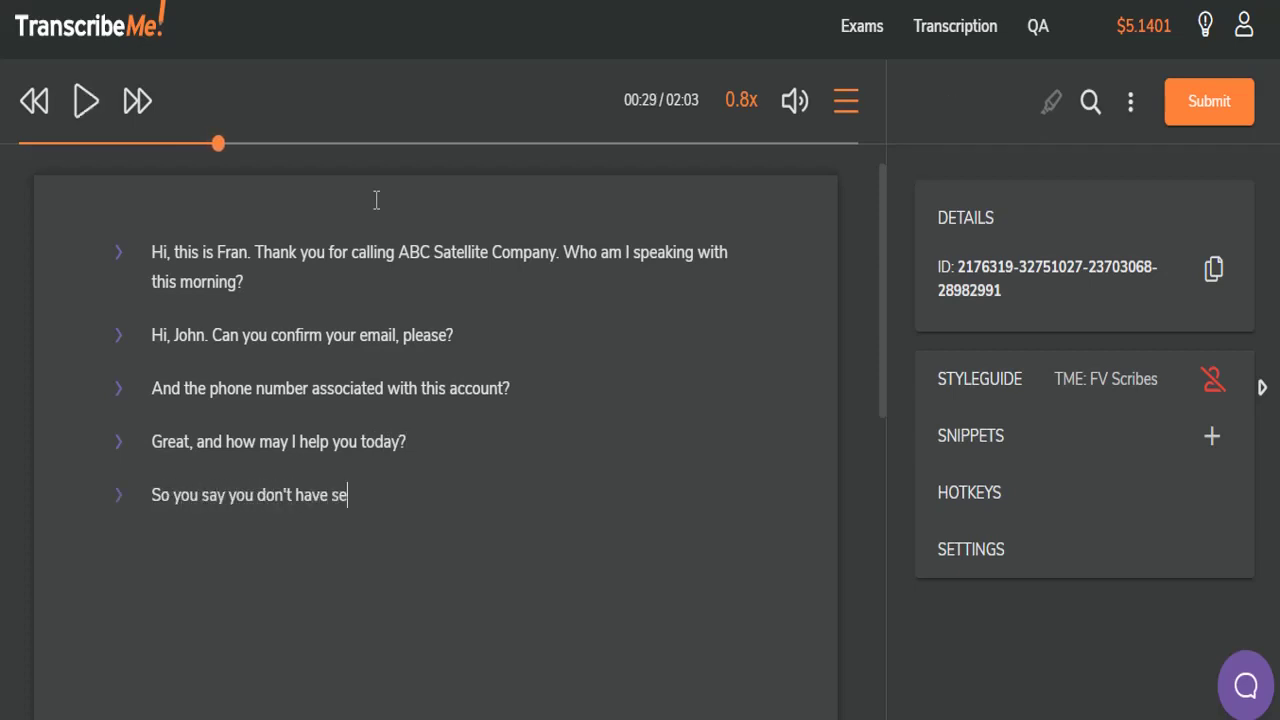
{"action": "type", "text": "rvice right now?"}
{"action": "key", "text": "BackSpace"}
{"action": "type", "text": "."}
{"action": "key", "text": "Tab"}
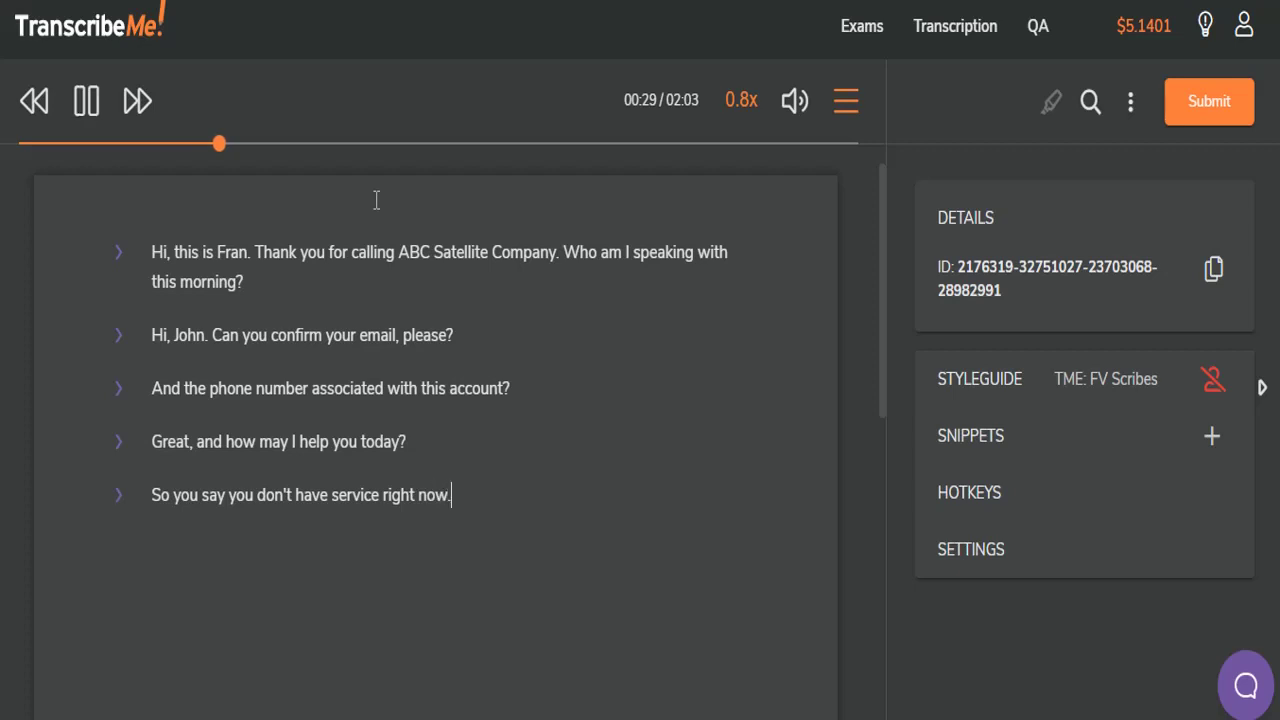
Transcribe the agent's next question in its own paragraph: "What happens when you turn it on?"
{"action": "key", "text": "Return"}
{"action": "type", "text": "What"}
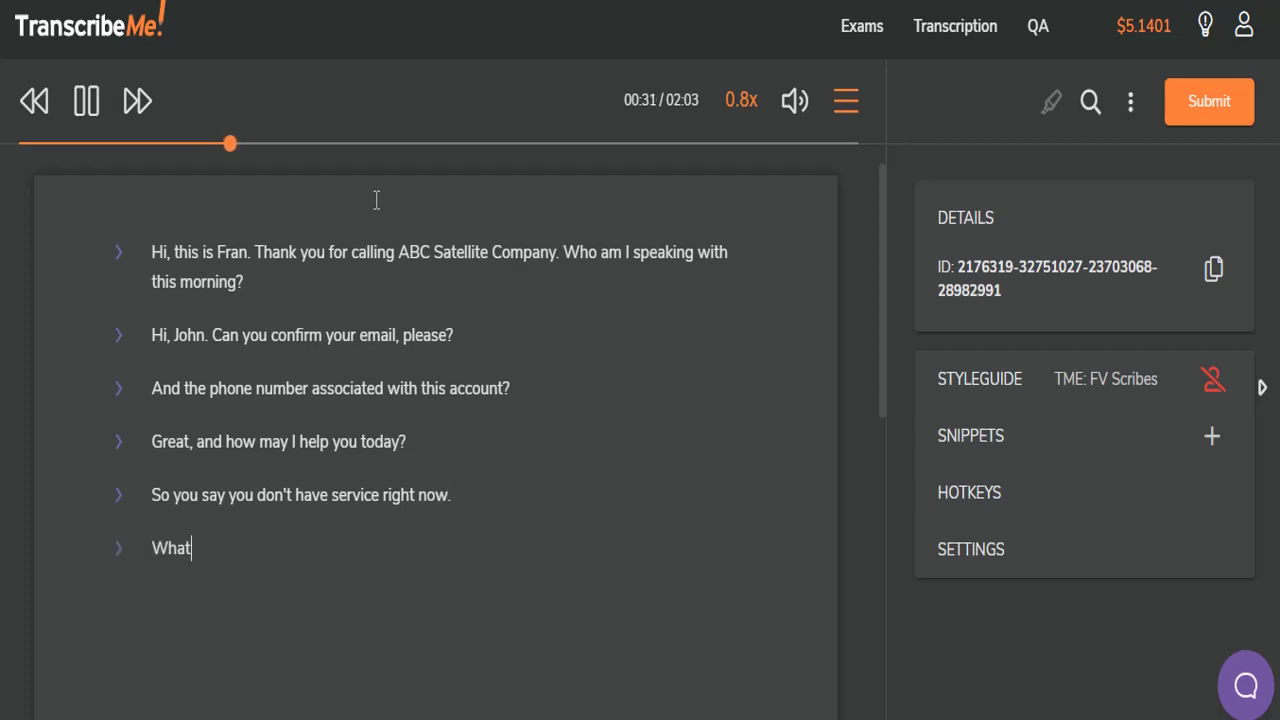
{"action": "type", "text": " happens when you t"}
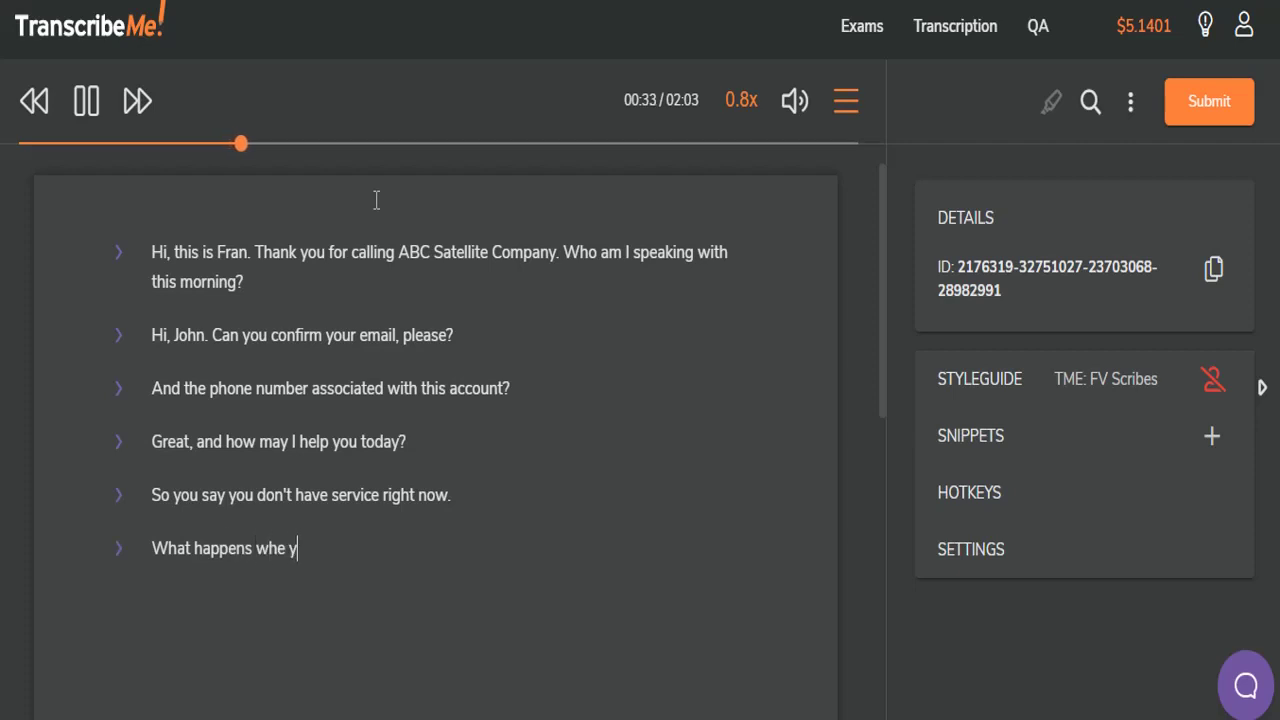
{"action": "type", "text": "urn"}
{"action": "key", "text": "Tab"}
{"action": "type", "text": "it on?"}
Add a new paragraph with the question "And has anything changed with your system recently?"
{"action": "key", "text": "Return"}
{"action": "key", "text": "Tab"}
{"action": "type", "text": "And has "}
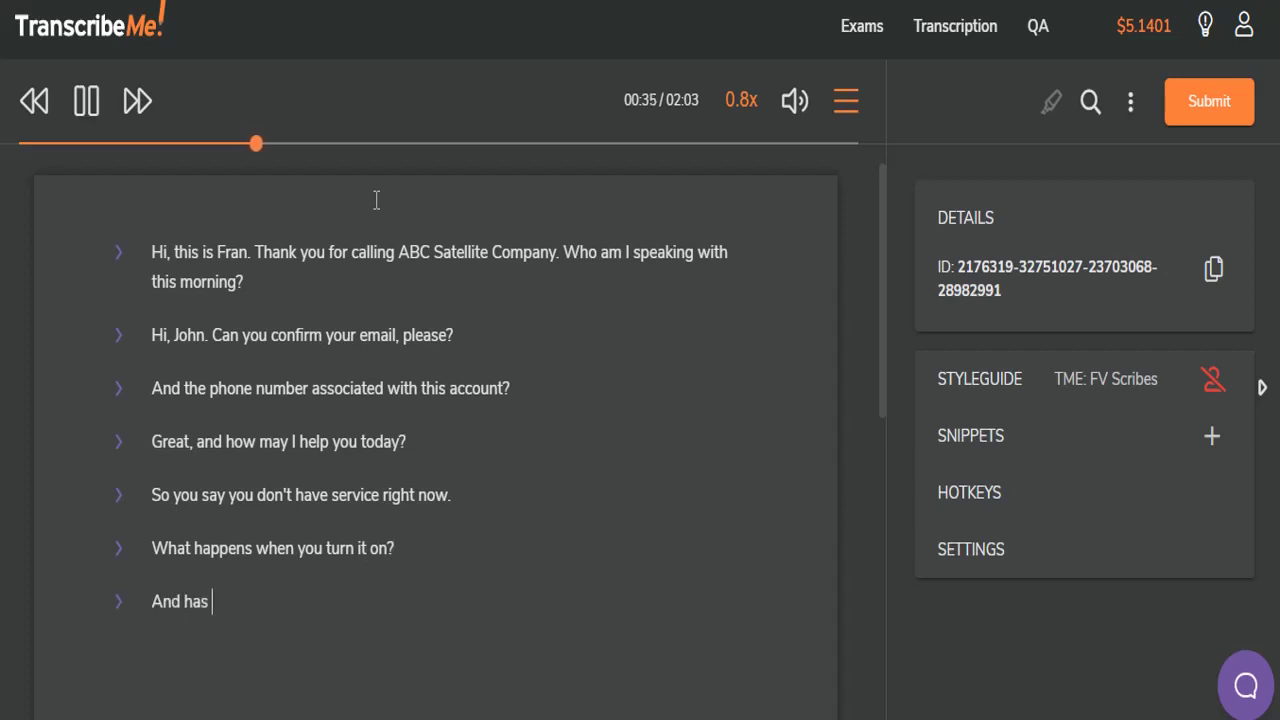
{"action": "type", "text": "anything changed"}
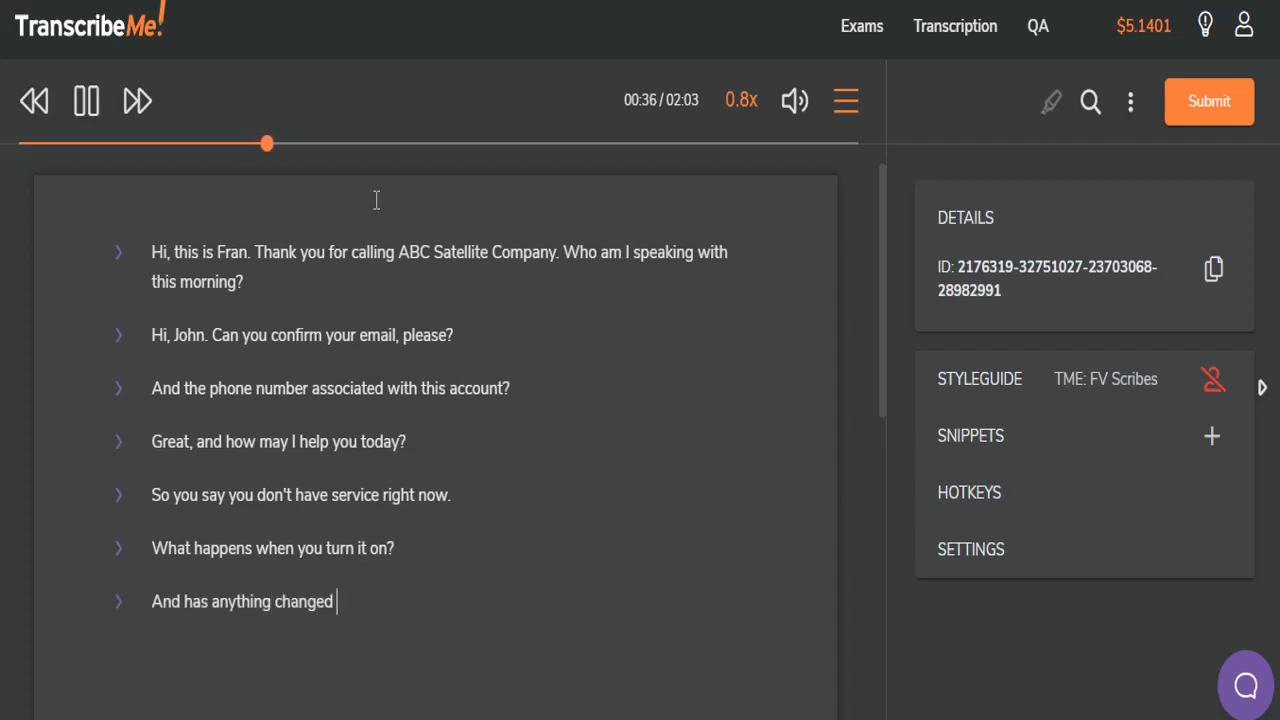
{"action": "key", "text": "Tab"}
{"action": "type", "text": "with your system recently?"}
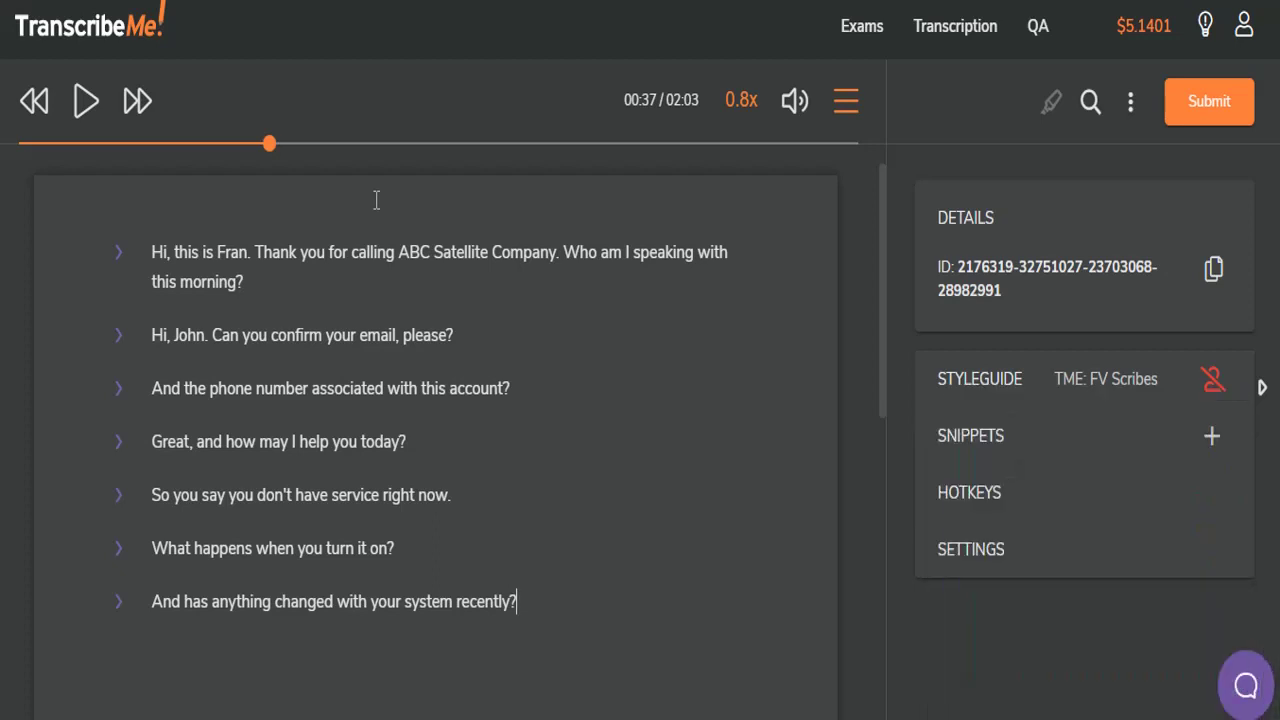
Play the next part of the audio and transcribe "Oh, you had roof work done." as a new paragraph
{"action": "key", "text": "Return"}
{"action": "key", "text": "Tab"}
{"action": "type", "text": "Oh, you had roof work"}
{"action": "key", "text": "Tab"}
{"action": "type", "text": "done."}
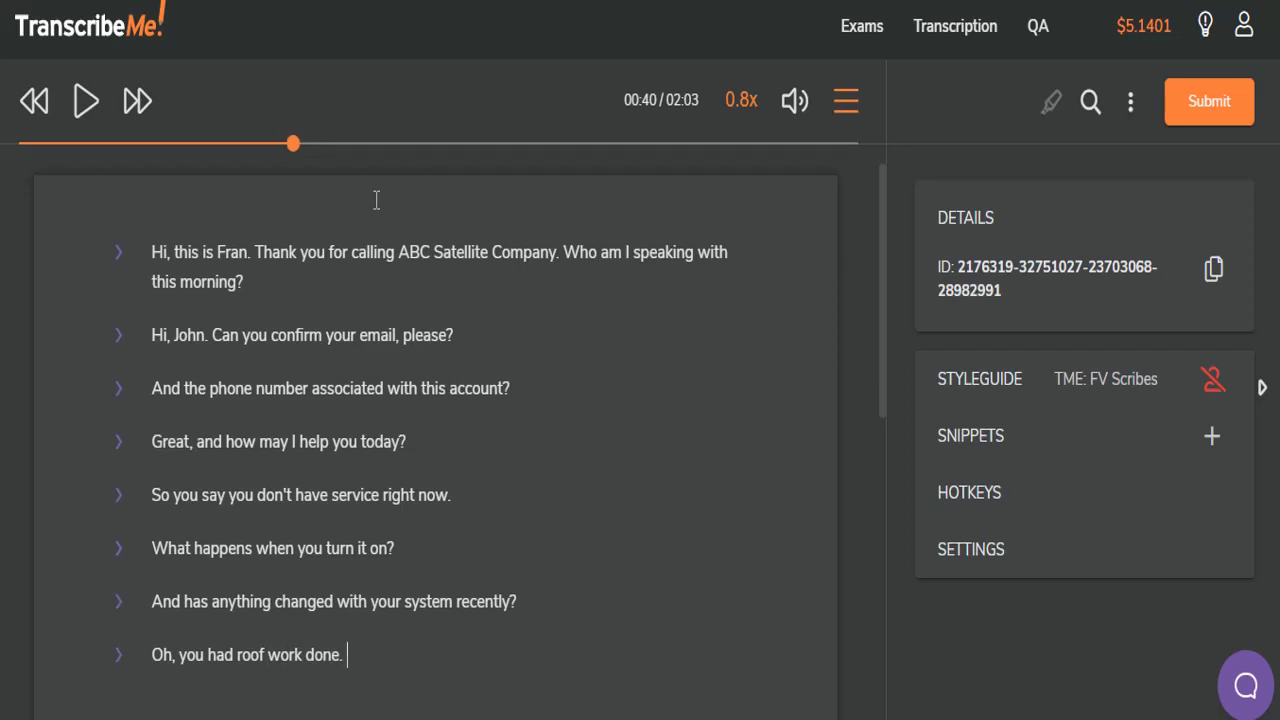
{"action": "type", "text": " I"}
{"action": "key", "text": "BackSpace"}
Add a new paragraph reading "Okay, we're gonna need to probably reset that"
{"action": "key", "text": "Return"}
{"action": "key", "text": "Tab"}
{"action": "type", "text": "Okay, we'r"}
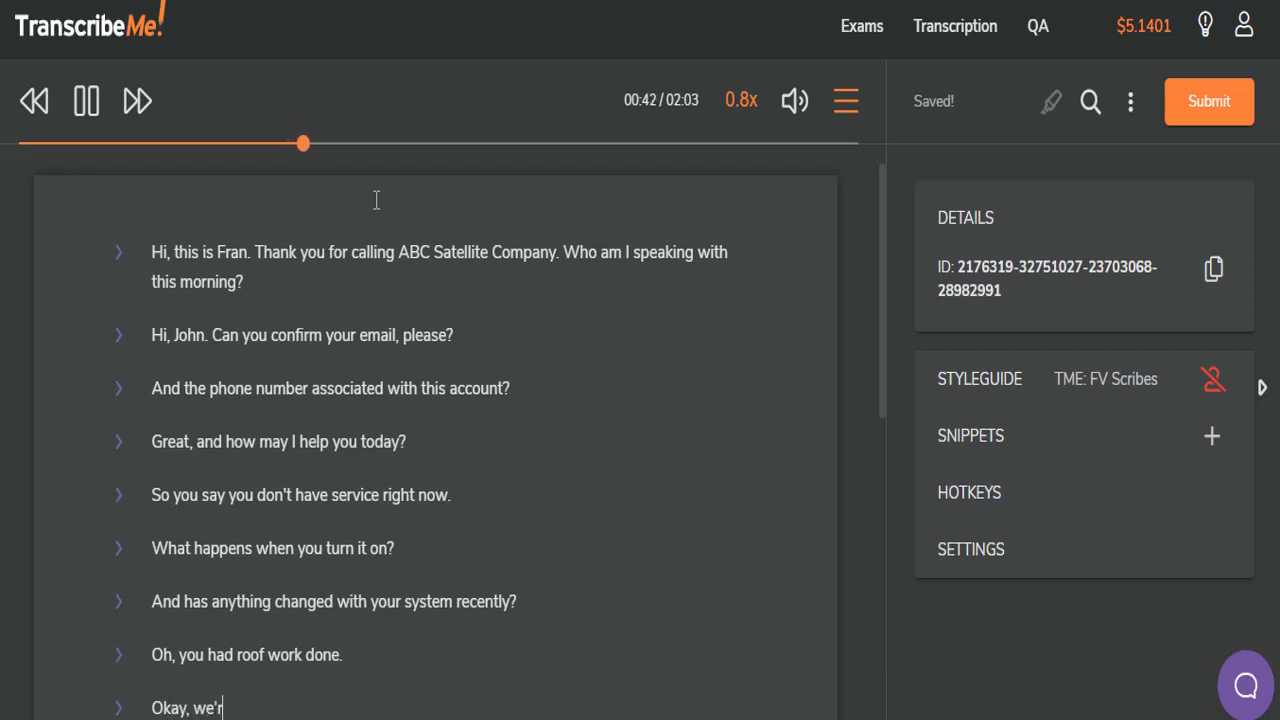
{"action": "type", "text": "e gonna need to probably reset that"}
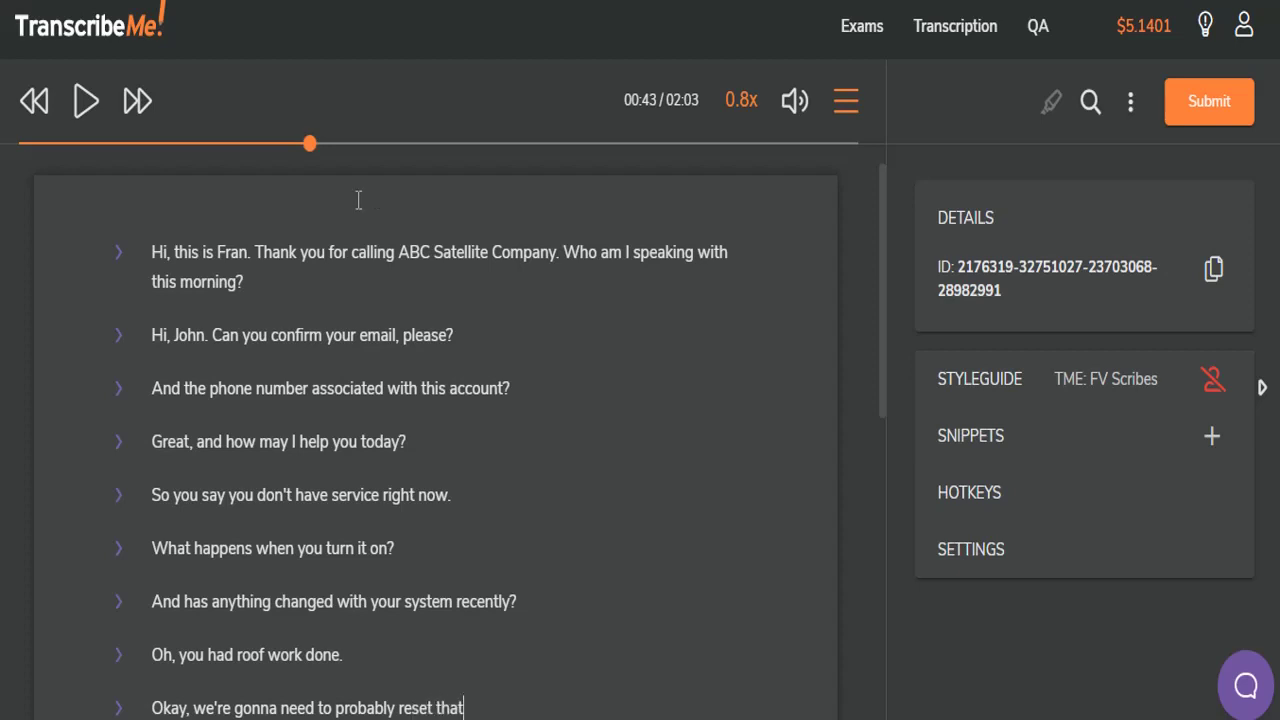
Replay the unclear passage and transcribe it verbatim in a new paragraph as "Uh y- yes yes, sir."
{"action": "key", "text": "Tab"}
{"action": "key", "text": "Tab"}
{"action": "scroll", "coordinate": [469, 210], "scroll_direction": "down", "scroll_amount": 4}
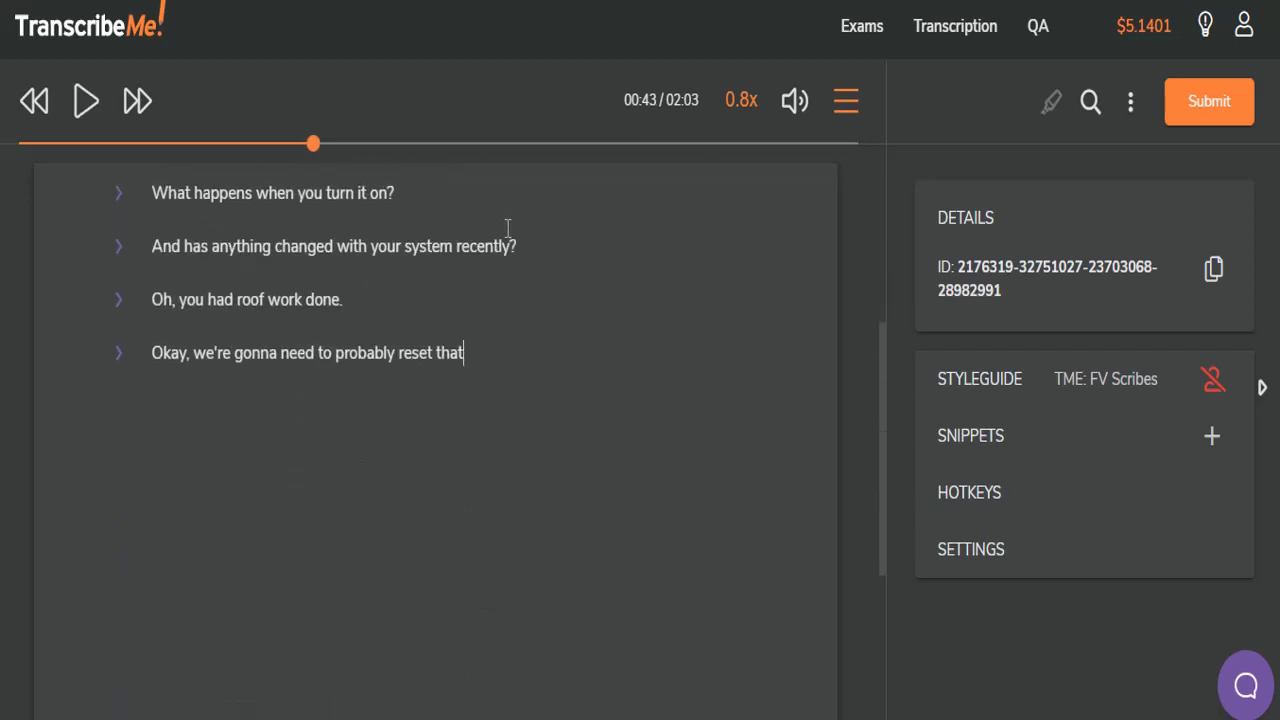
{"action": "left_click", "coordinate": [506, 366]}
{"action": "key", "text": "Tab"}
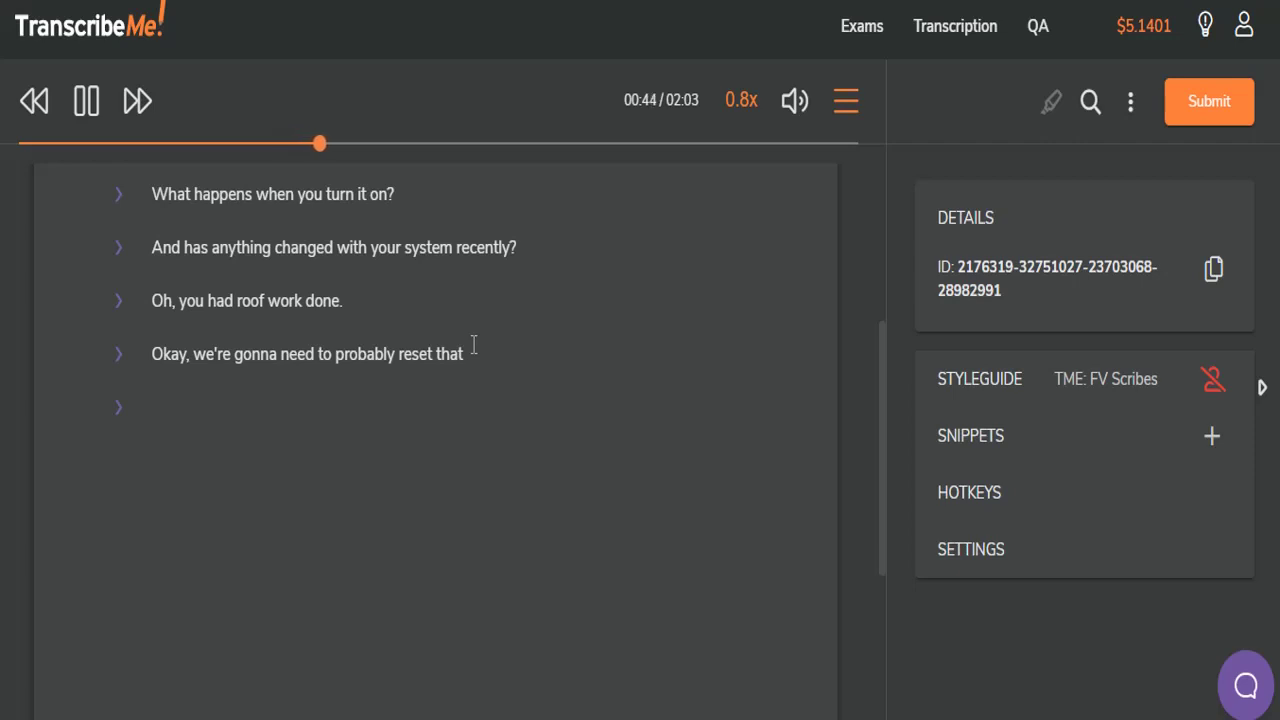
{"action": "key", "text": "Tab"}
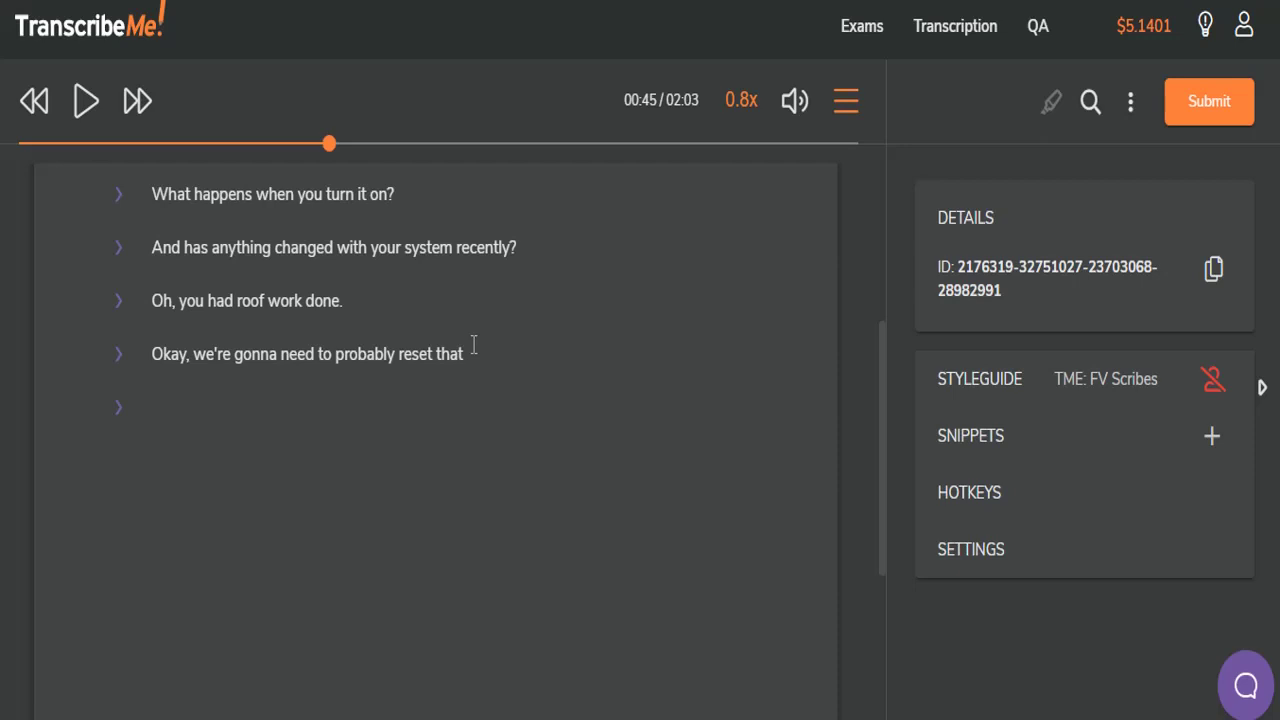
{"action": "type", "text": "Uh y- yes yes, sir."}
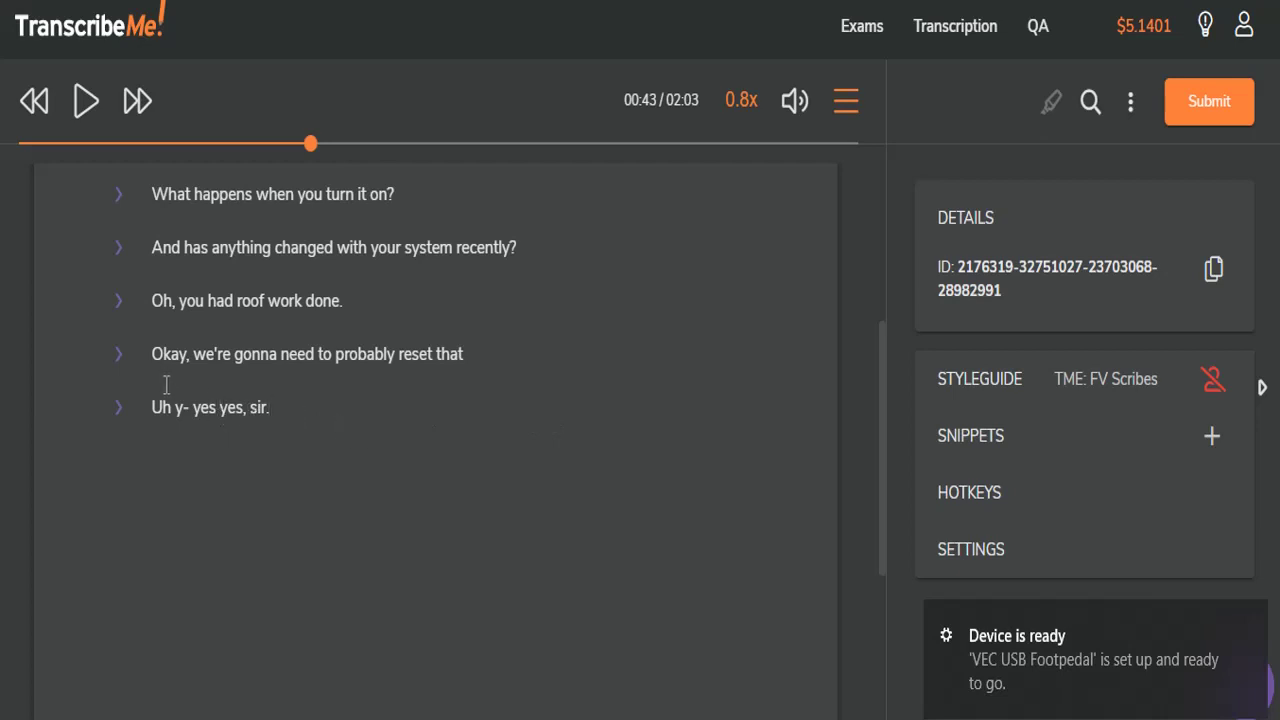
Play the next part of the audio and continue the last paragraph with "Yes, we're probably going to need to reset your satellite, so I can set up"
{"action": "key", "text": "Tab"}
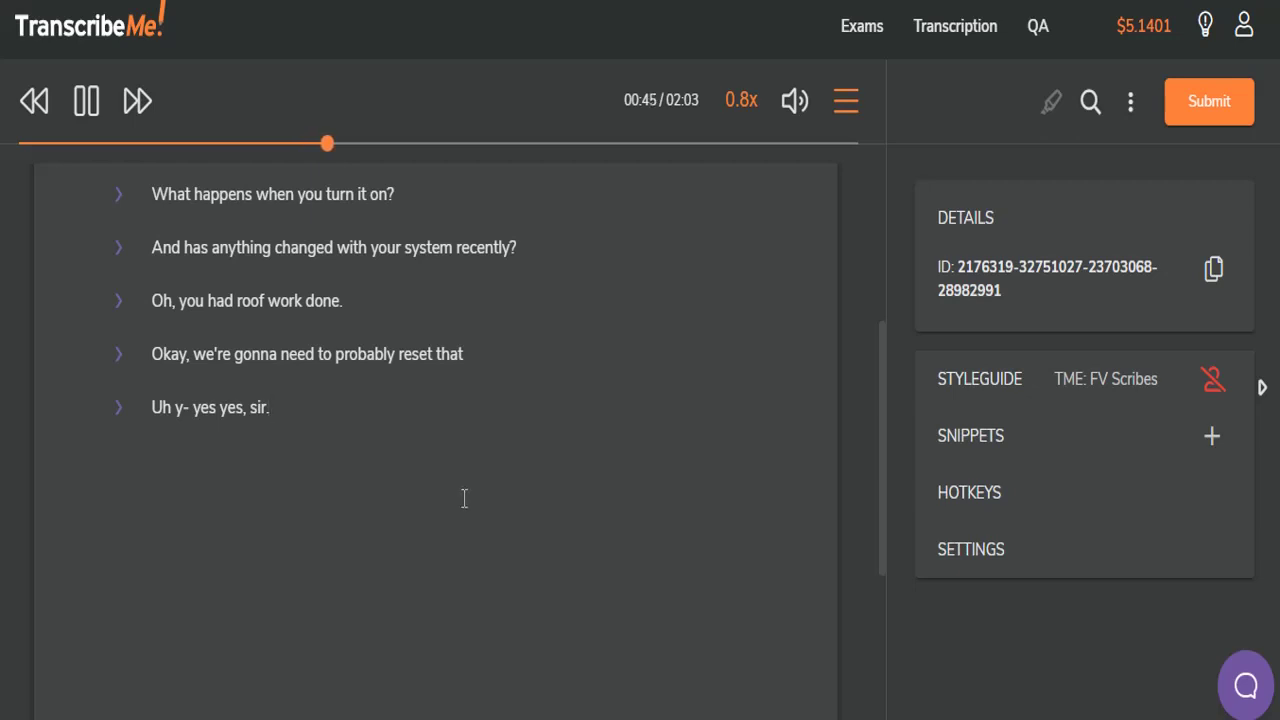
{"action": "type", "text": "Yes,"}
{"action": "key", "text": "Tab"}
{"action": "type", "text": "we're p"}
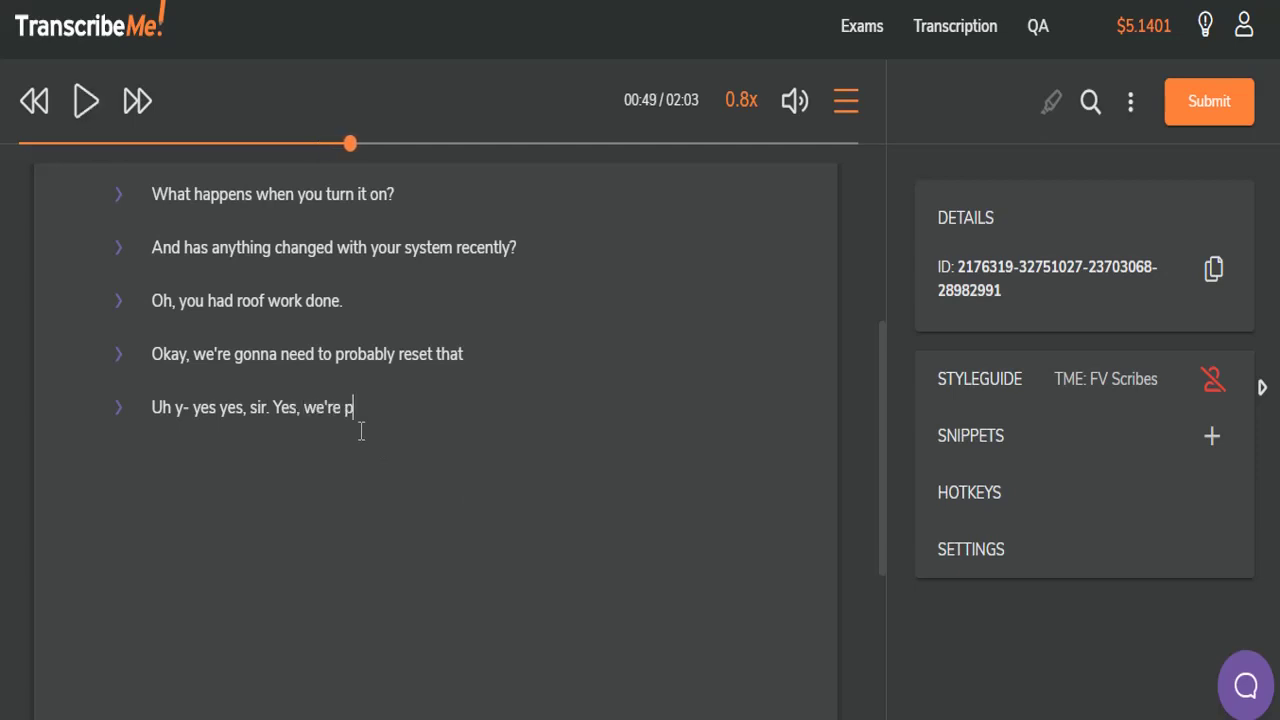
{"action": "type", "text": "robably going to "}
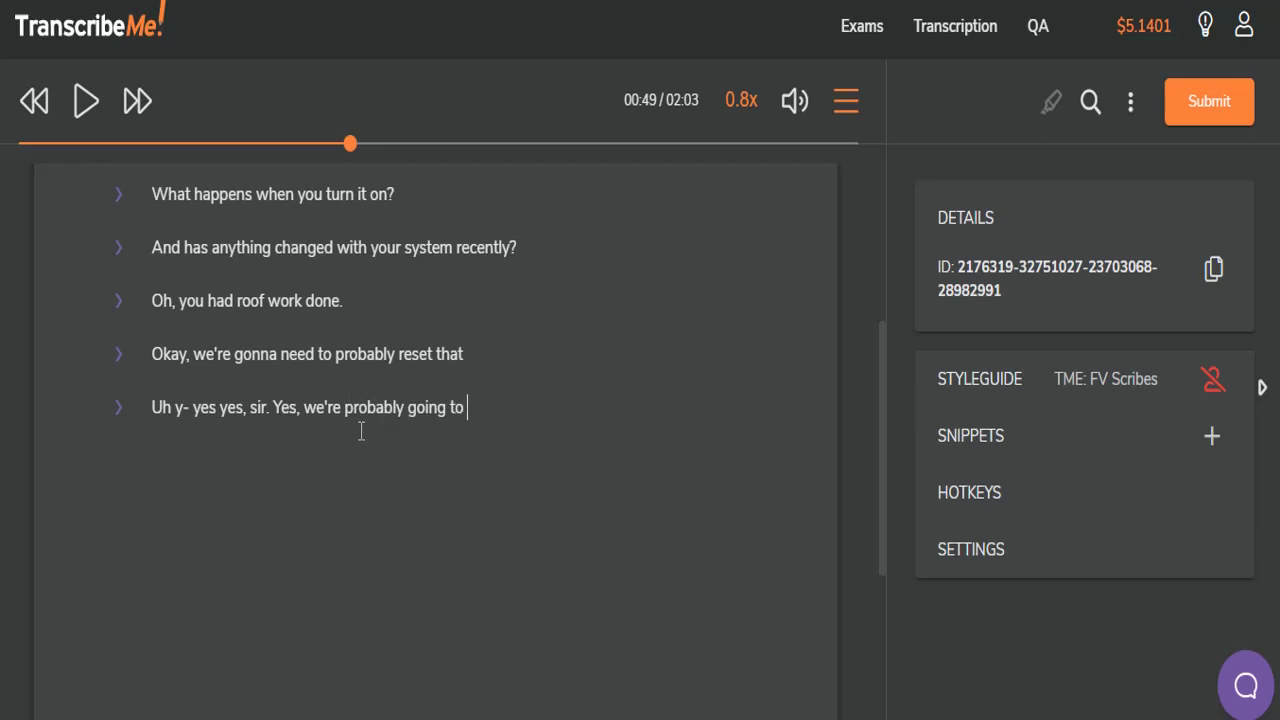
{"action": "type", "text": "need to reset your sal"}
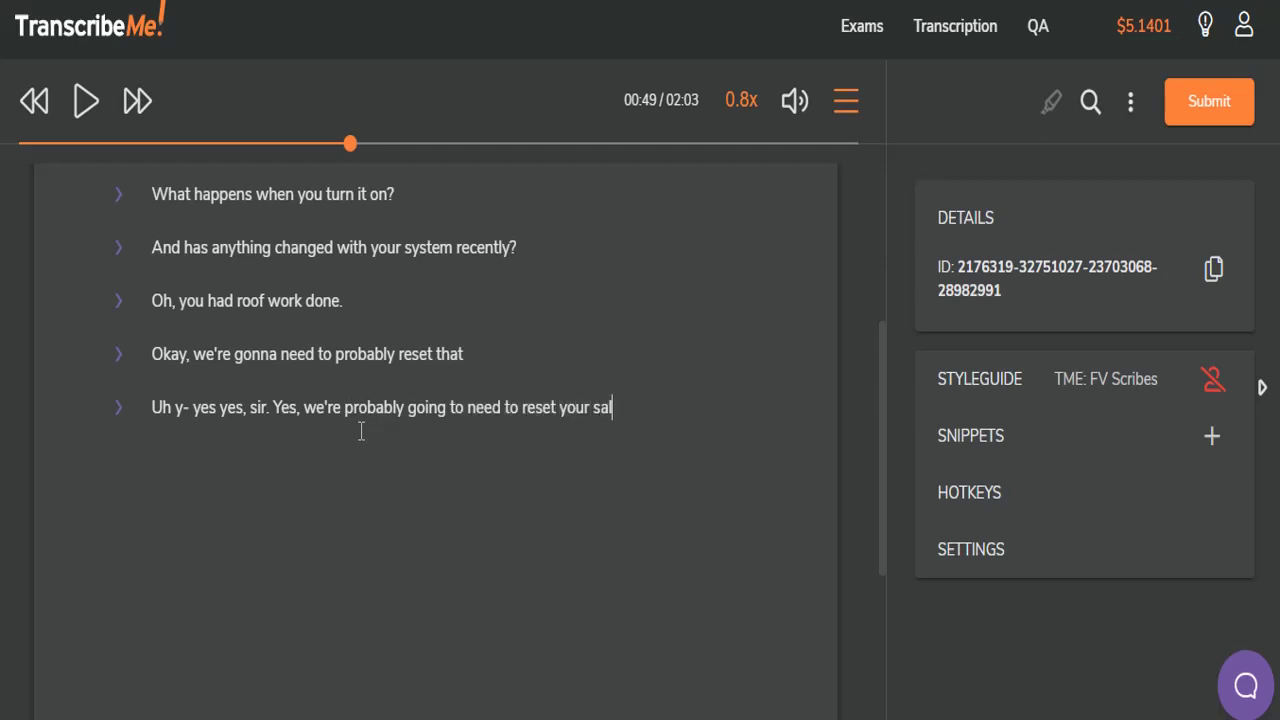
{"action": "key", "text": "BackSpace"}
{"action": "type", "text": "tellite, so I can"}
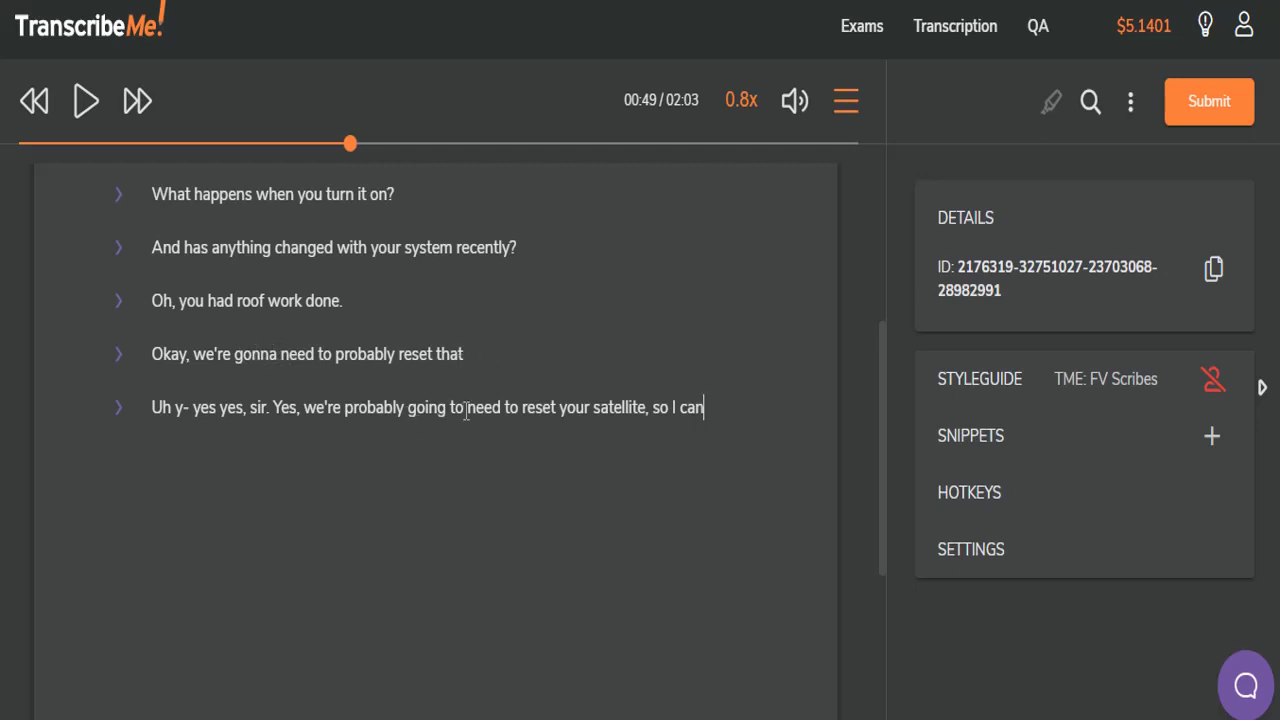
{"action": "key", "text": "Tab"}
{"action": "type", "text": "set up"}
{"action": "key", "text": "Tab"}
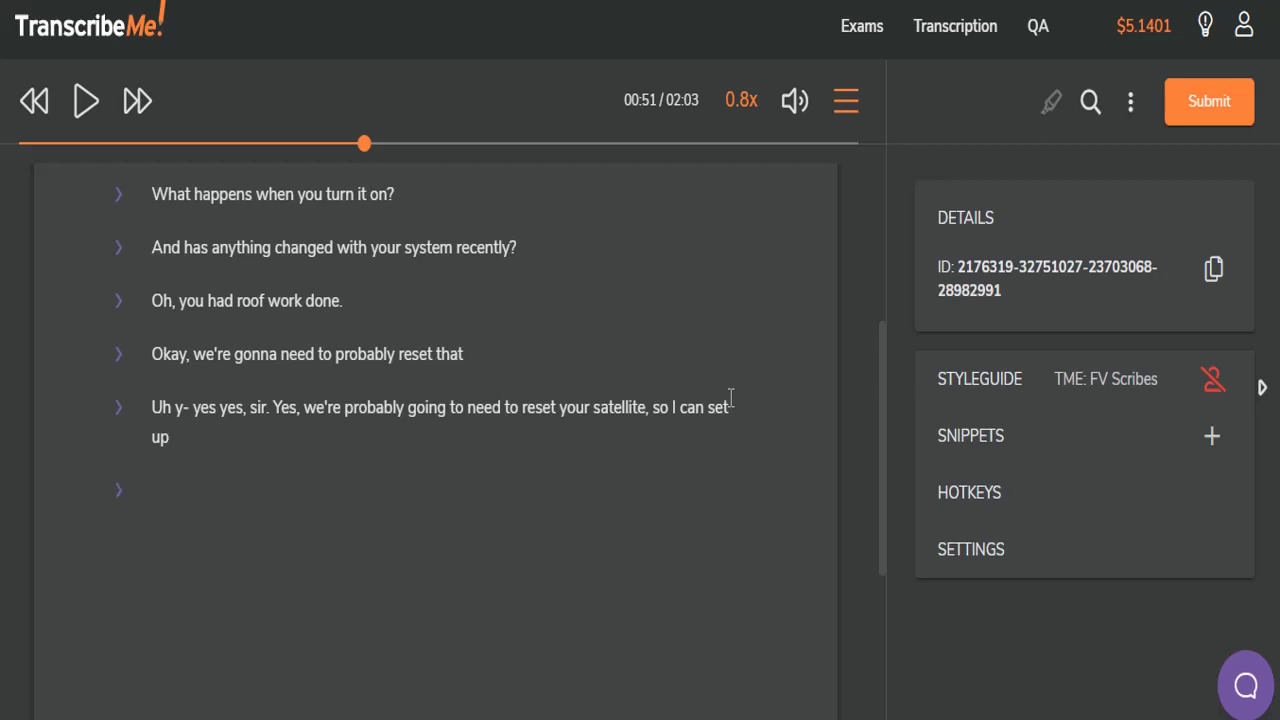
Replay the last passage and transcribe "I can set up an [K]" in the new paragraph
{"action": "key", "text": "Tab"}
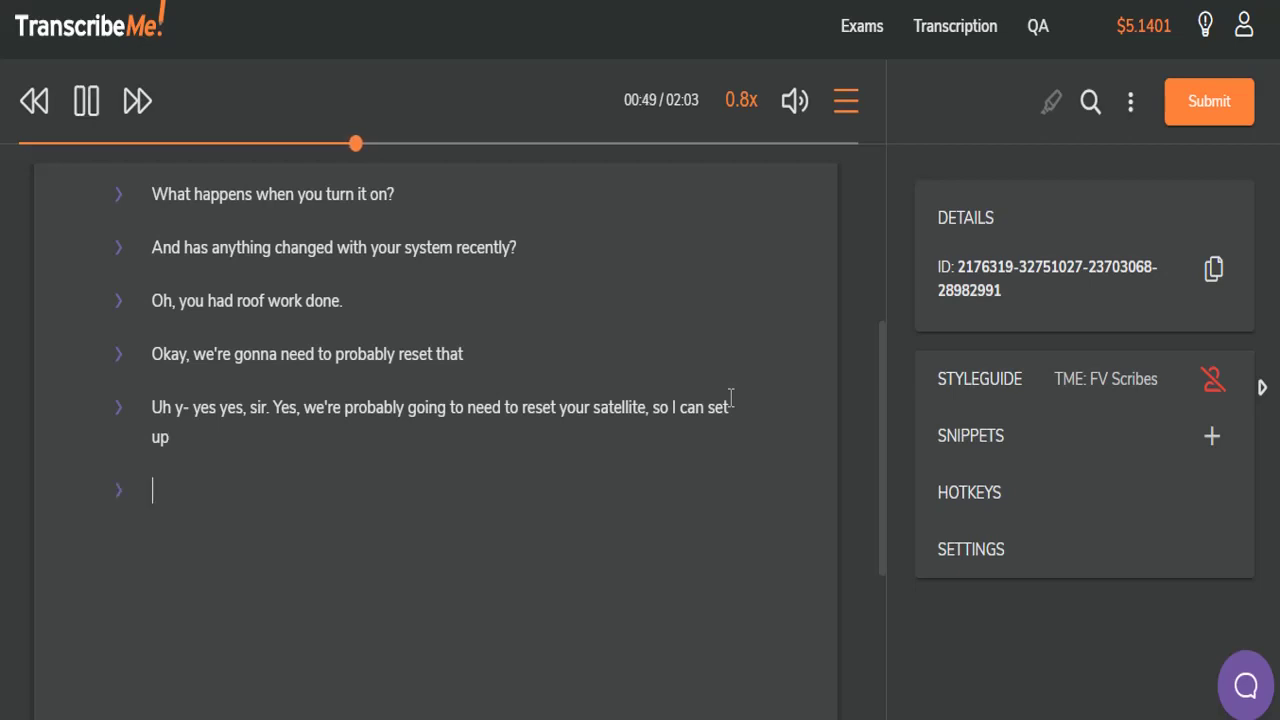
{"action": "type", "text": "Ican"}
{"action": "key", "text": "Tab"}
{"action": "key", "text": "BackSpace"}
{"action": "key", "text": "BackSpace"}
{"action": "key", "text": "BackSpace"}
{"action": "key", "text": "BackSpace"}
{"action": "key", "text": "BackSpace"}
{"action": "type", "text": "I c"}
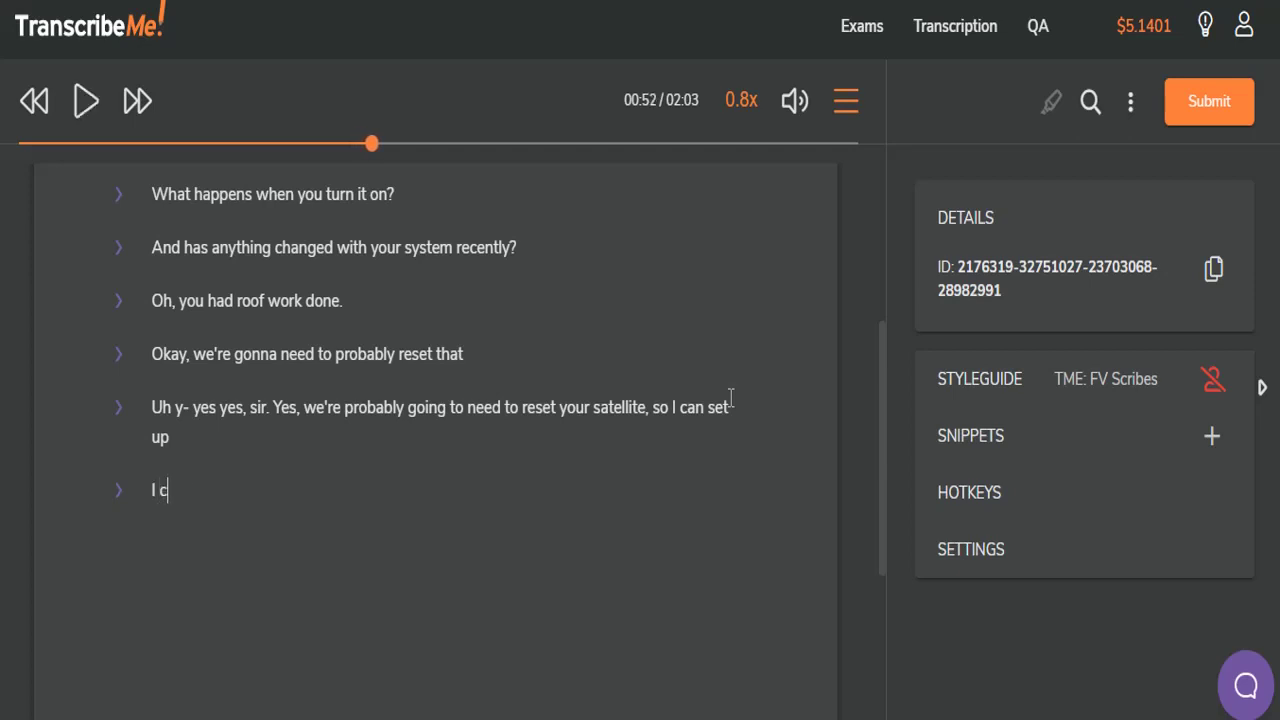
{"action": "type", "text": "an set up an "}
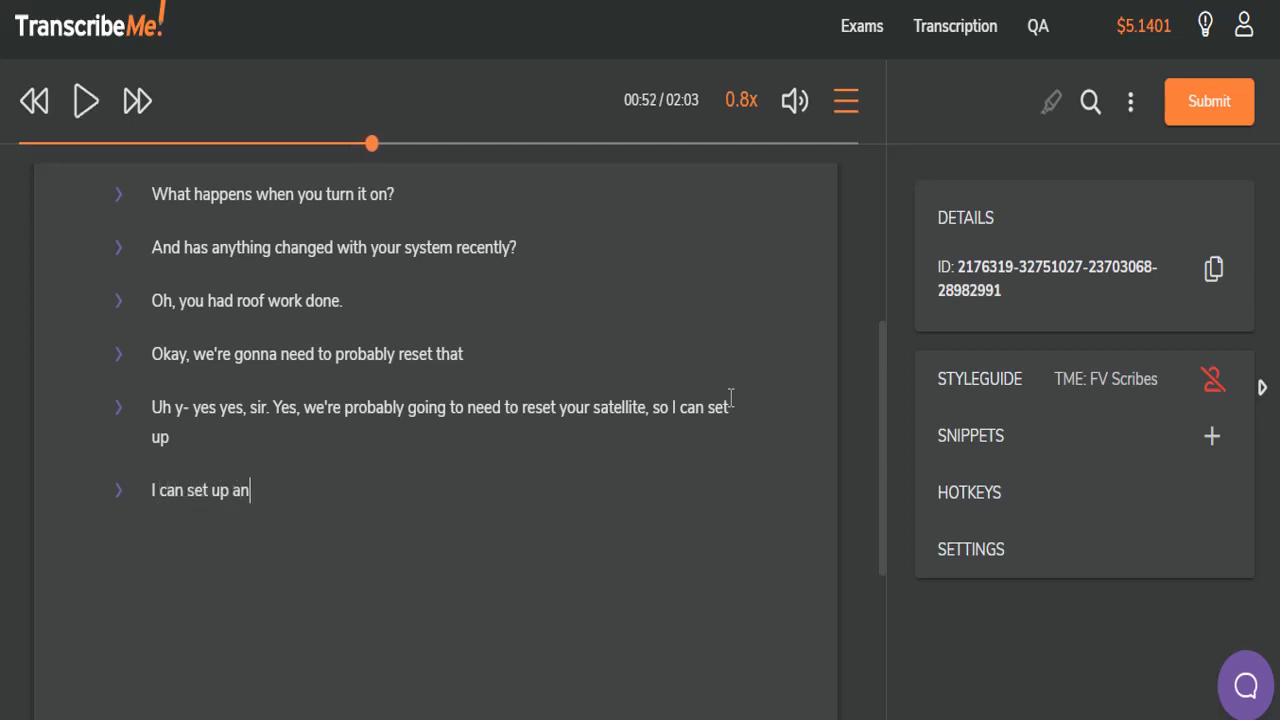
{"action": "type", "text": "[K]"}
Play on and complete the same paragraph with "I can set up an appointment for you."
{"action": "key", "text": "Tab"}
{"action": "type", "text": "I can set up an appoi"}
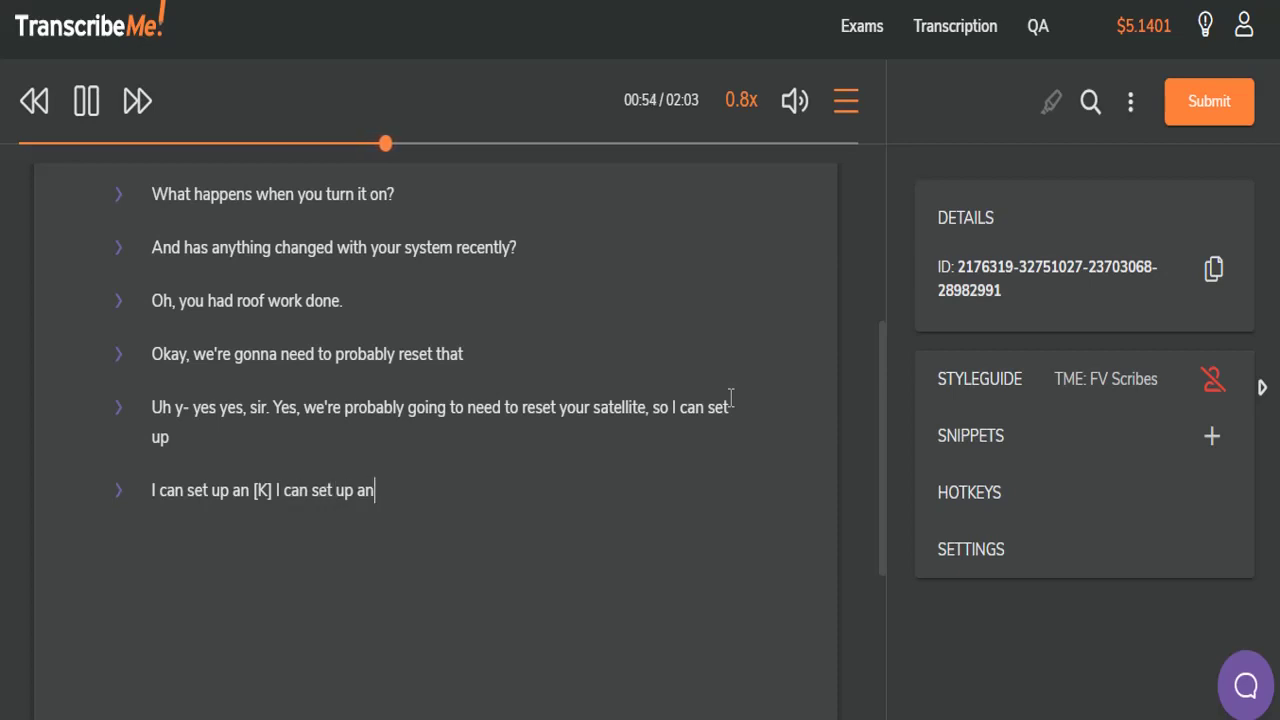
{"action": "type", "text": "ntment"}
{"action": "key", "text": "Tab"}
{"action": "type", "text": "for you"}
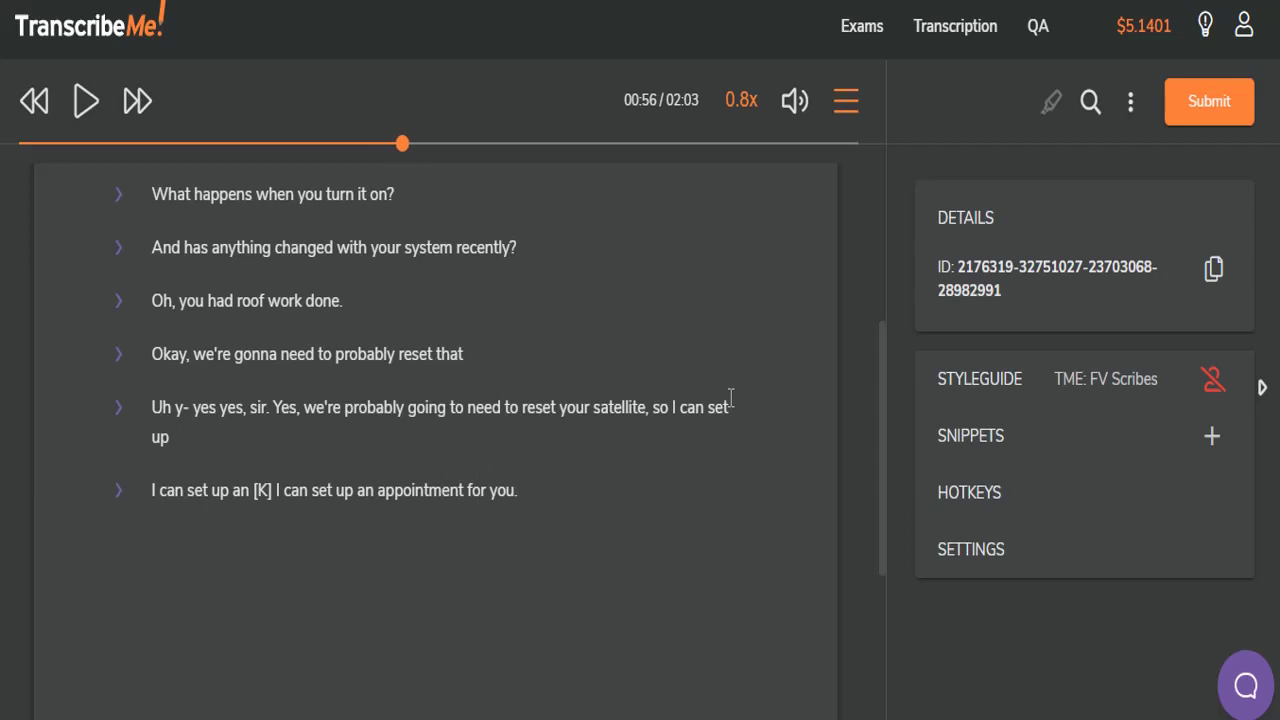
Transcribe the next question as a new paragraph, "Okay, what day works best for you?"
{"action": "key", "text": "Tab"}
{"action": "type", "text": "Ok"}
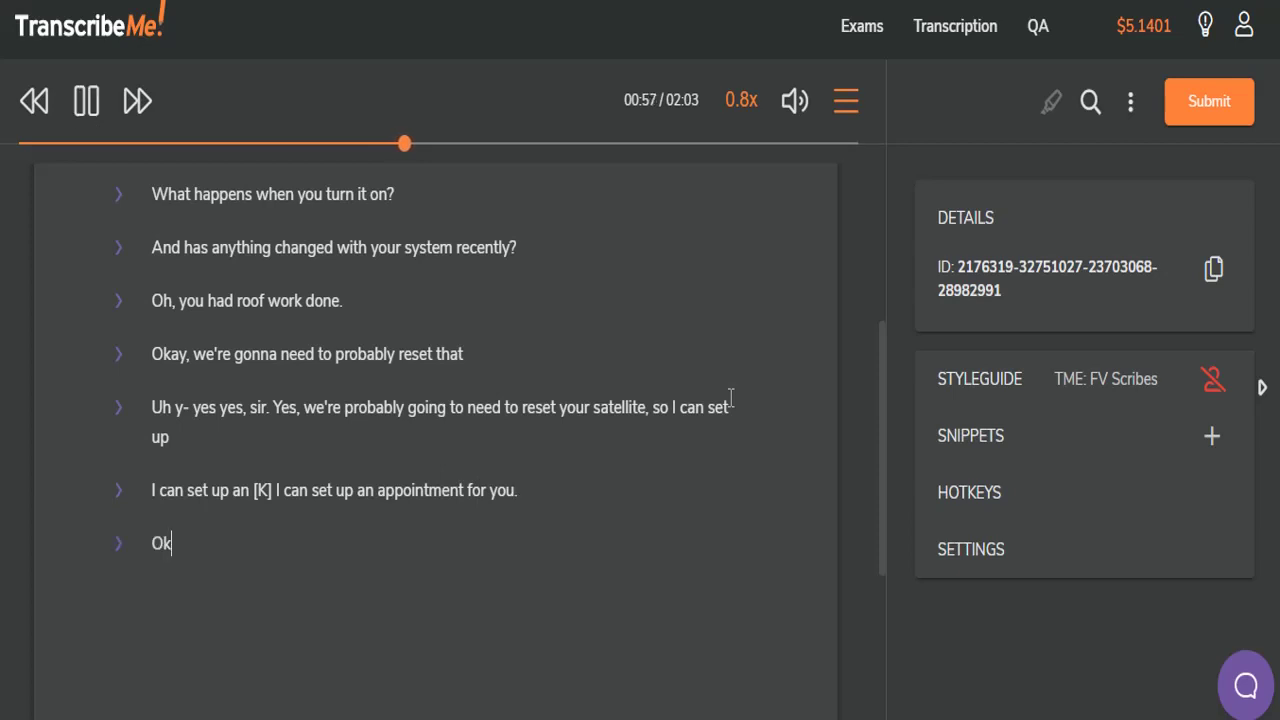
{"action": "type", "text": "ay, what day works "}
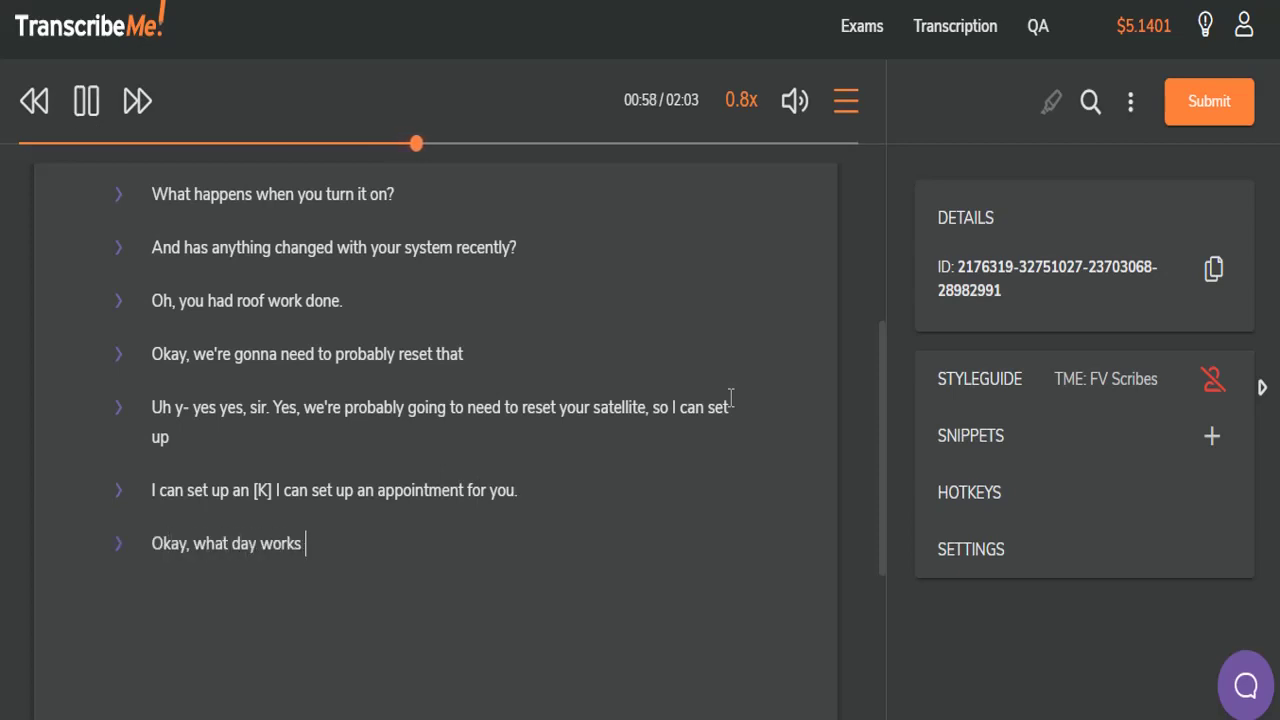
{"action": "type", "text": "best for you?"}
{"action": "key", "text": "Tab"}
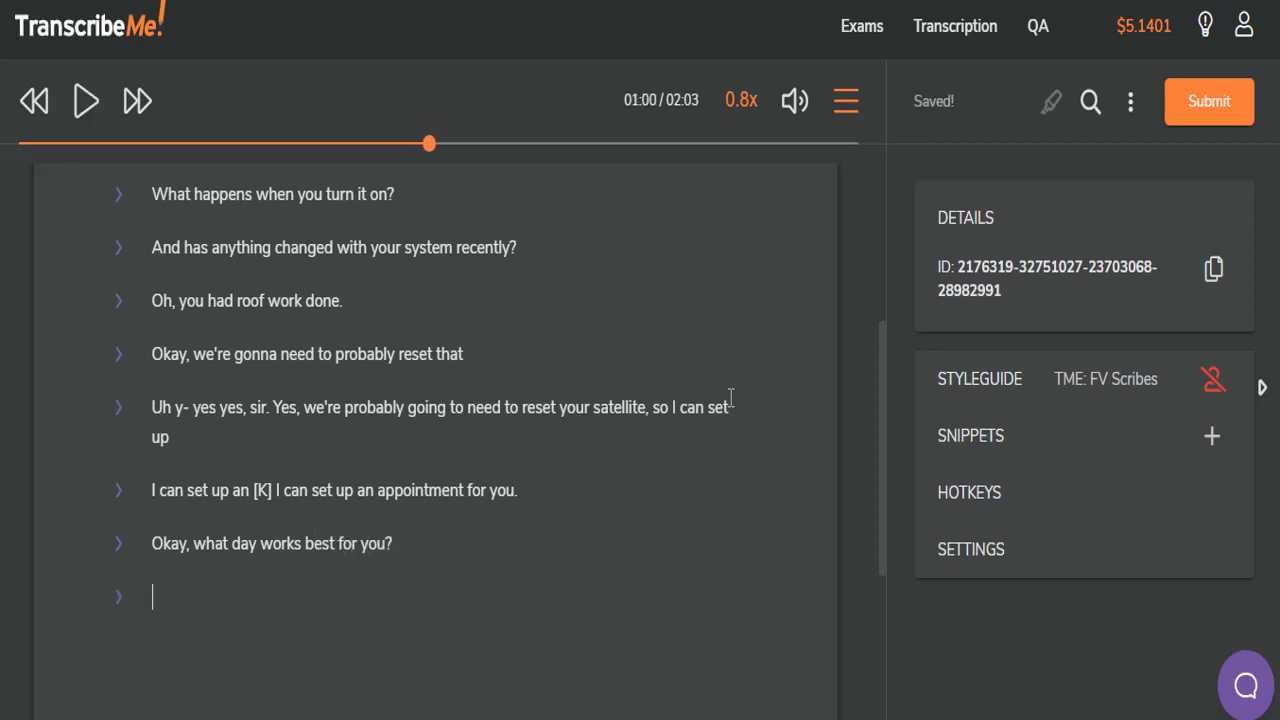
Add the short responses "Mm." and "Uhhuh." as two separate paragraphs while the audio plays on
{"action": "type", "text": "Mm."}
{"action": "key", "text": "Tab"}
{"action": "key", "text": "Return"}
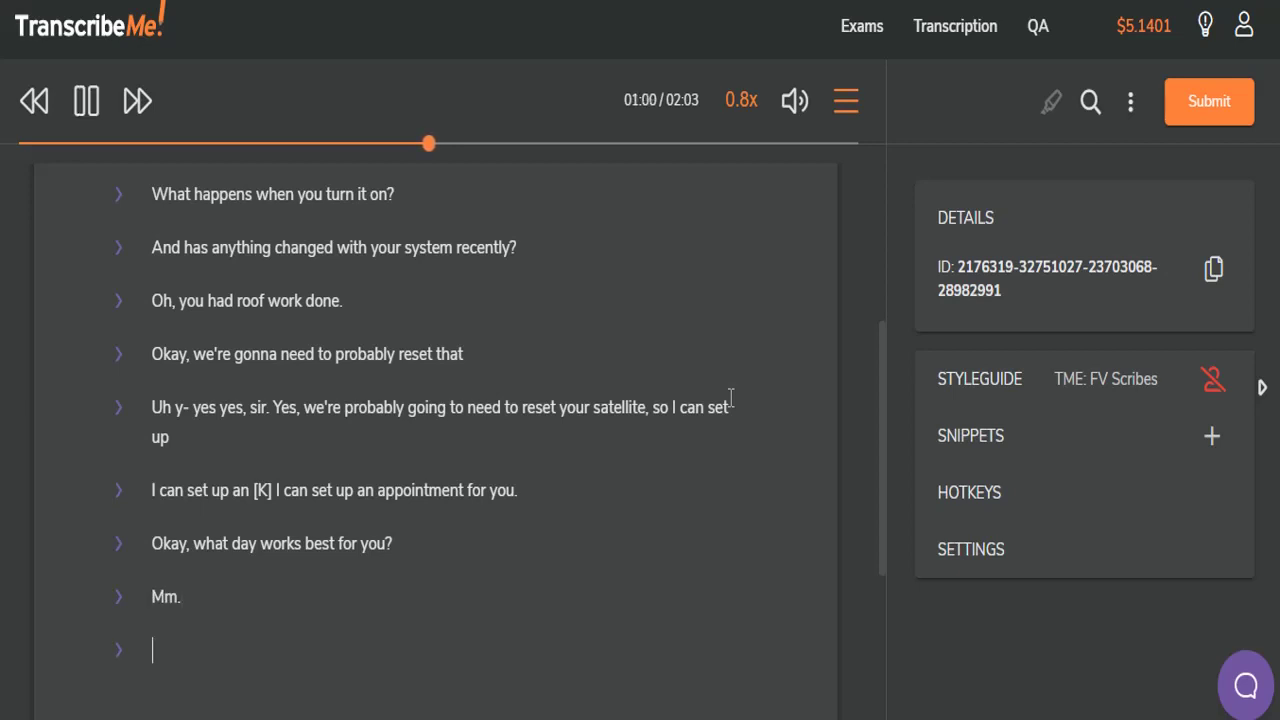
{"action": "type", "text": "Uhhuh."}
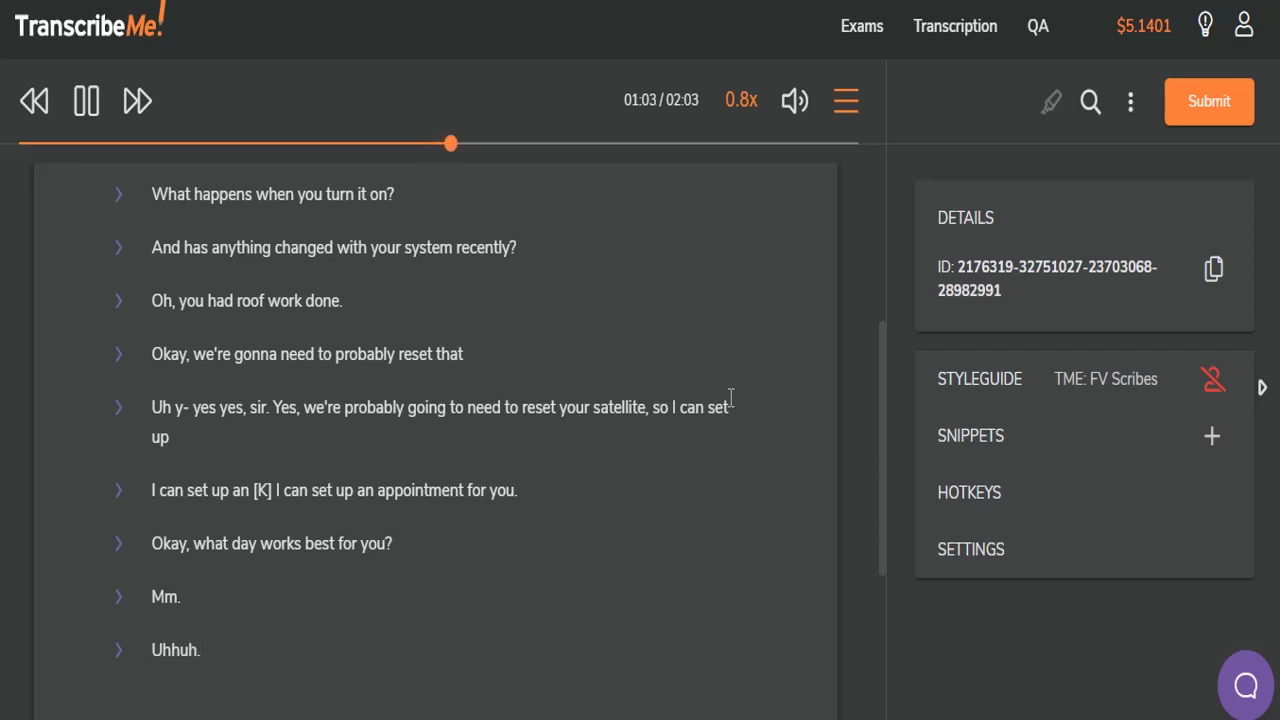
Start a new paragraph with the next utterance, "Wednesday, okay. I can let's see."
{"action": "key", "text": "Return"}
{"action": "type", "text": "Wednesday, okay. I can let"}
{"action": "key", "text": "Tab"}
{"action": "type", "text": "'s see"}
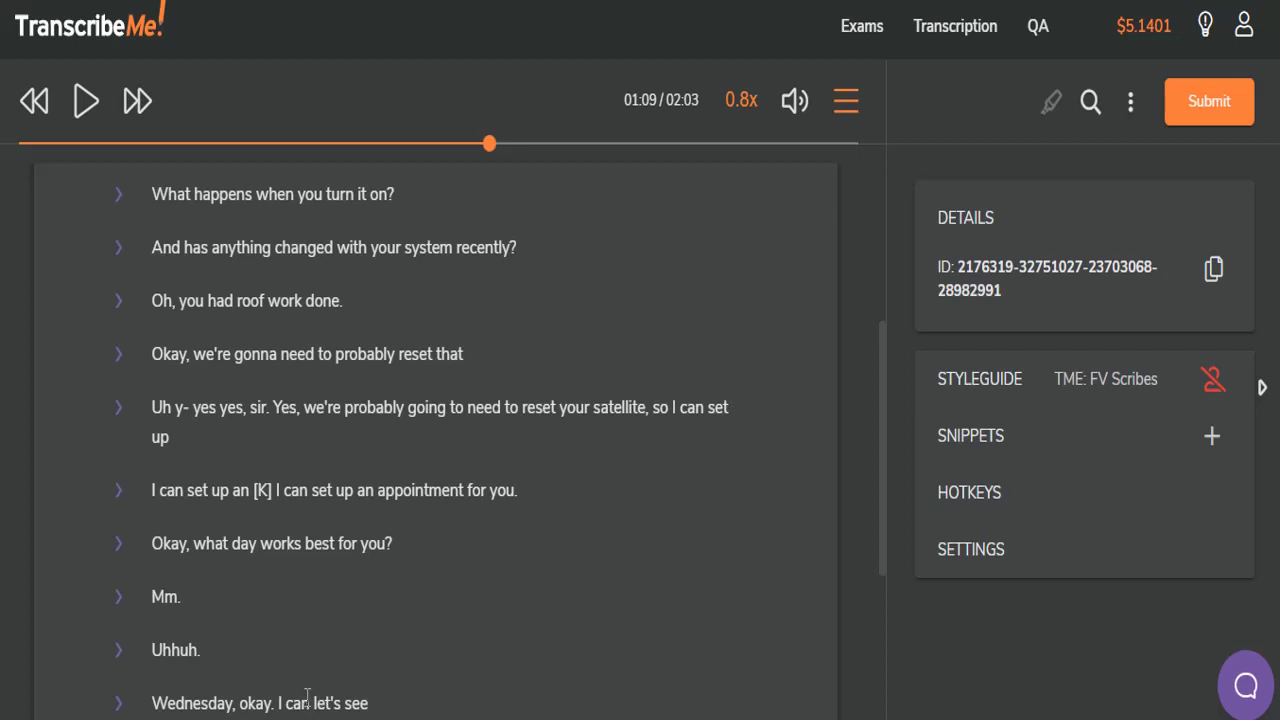
{"action": "type", "text": "."}
Continue the Wednesday paragraph with "Um looks like I can get a tech out there between three and four PM."
{"action": "key", "text": "Tab"}
{"action": "type", "text": "Um "}
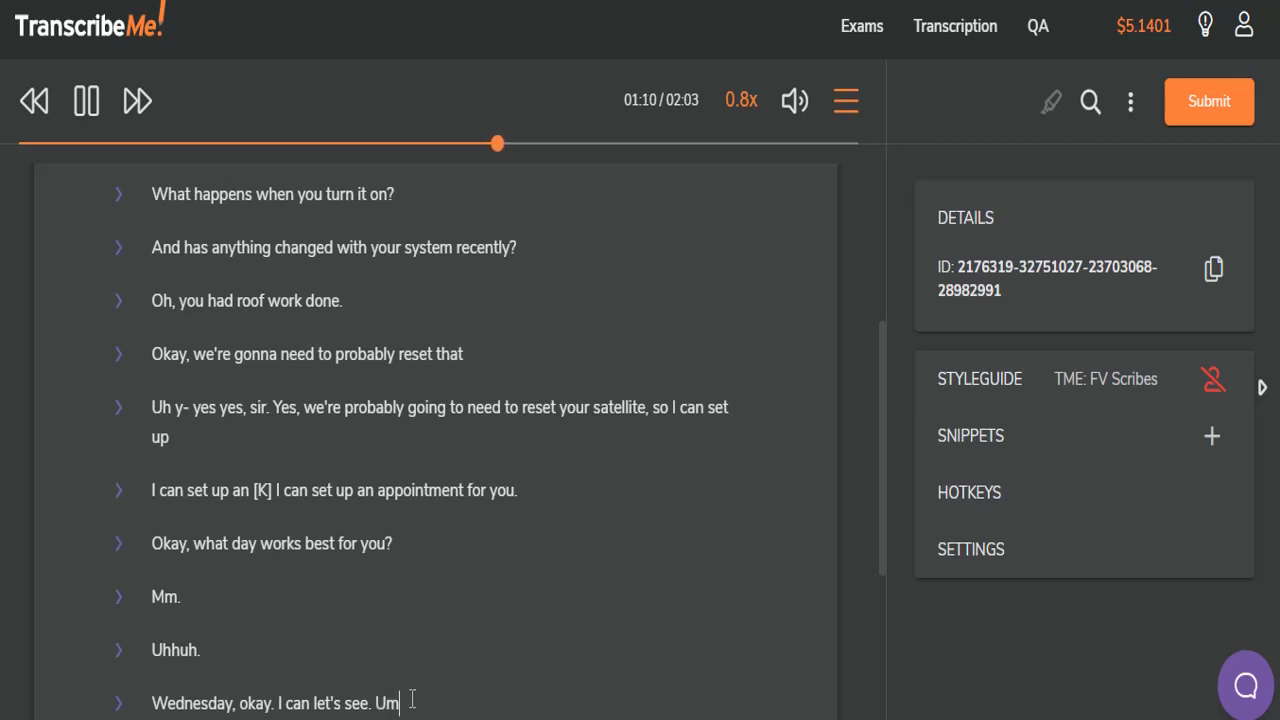
{"action": "type", "text": "looks like I can "}
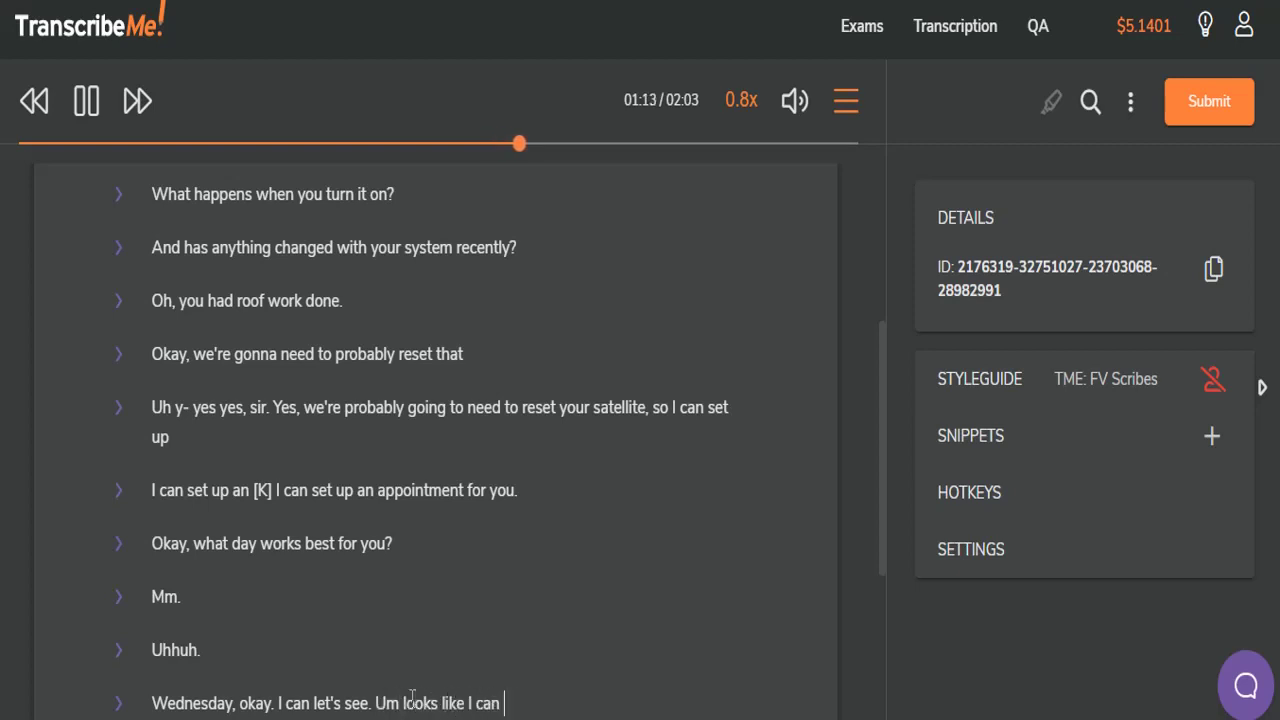
{"action": "type", "text": "get a tech out"}
{"action": "key", "text": "Tab"}
{"action": "type", "text": "there betw"}
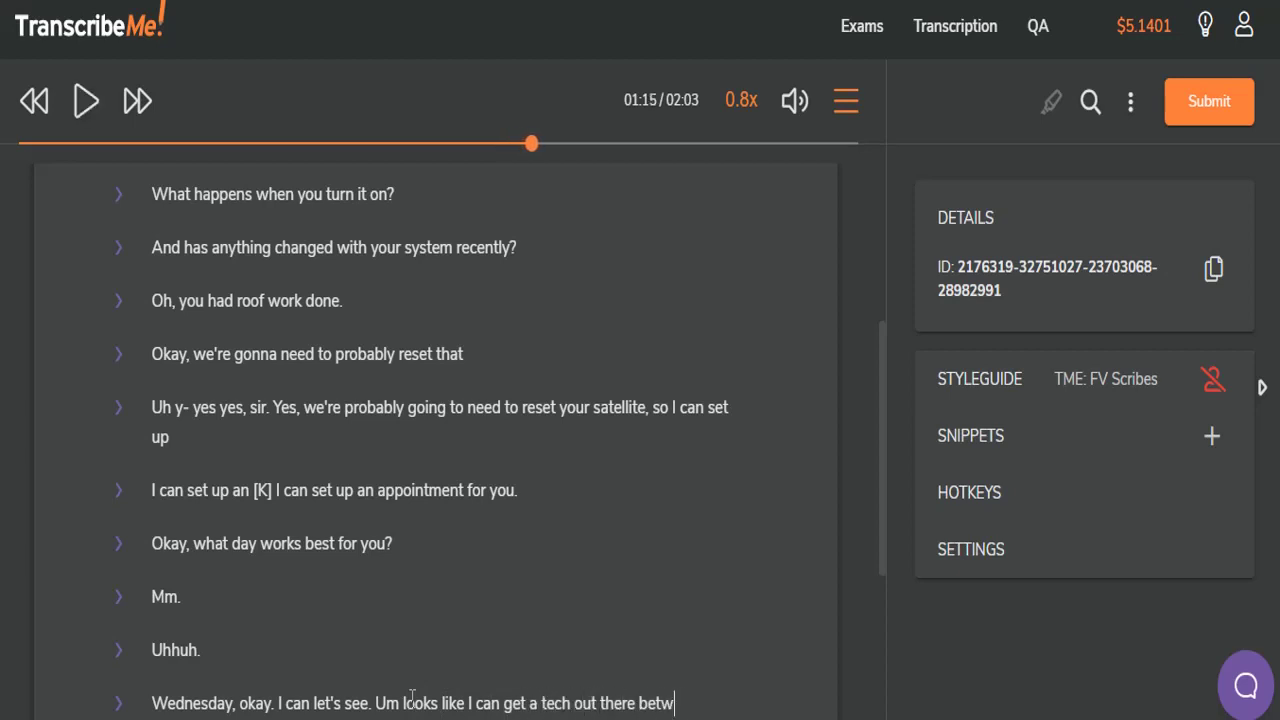
{"action": "type", "text": "een three and"}
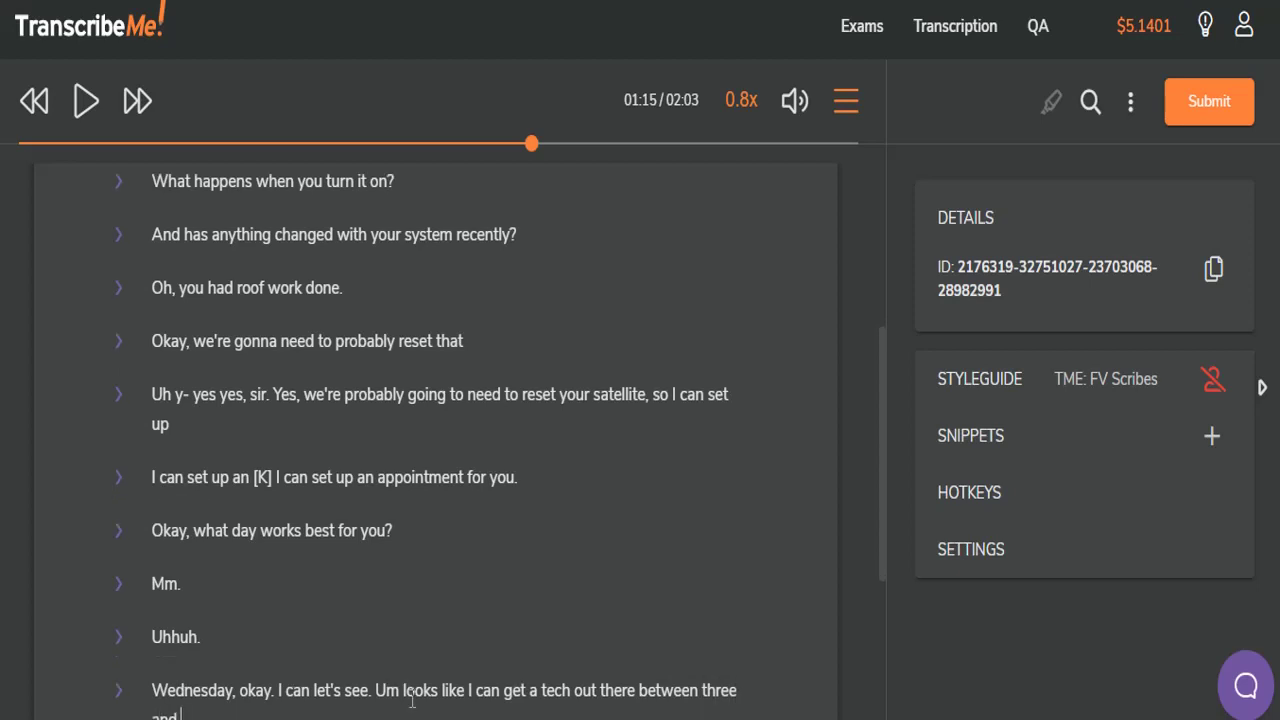
{"action": "type", "text": " four PM"}
{"action": "scroll", "coordinate": [413, 693], "scroll_direction": "down", "scroll_amount": 3}
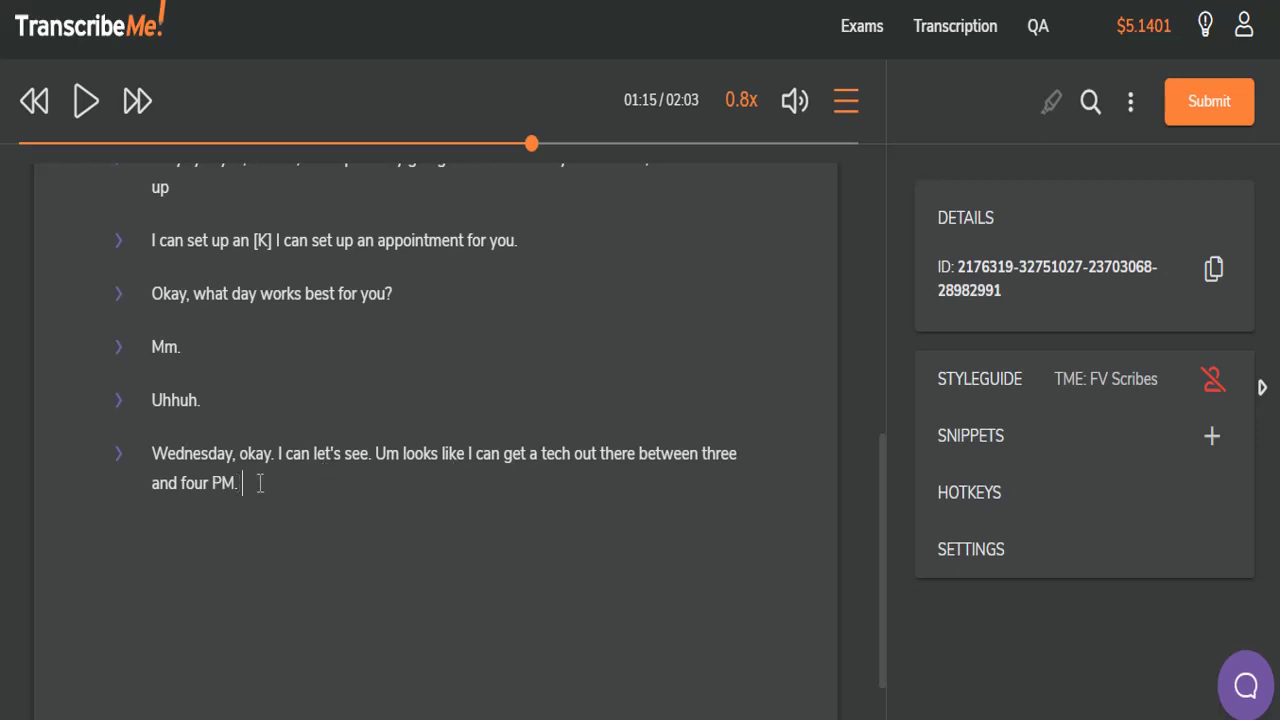
Play the next part of the audio and end the paragraph with the question "Will that work?"
{"action": "key", "text": "Tab"}
{"action": "type", "text": "Will that work"}
{"action": "type", "text": "?"}
Transcribe the cut-off utterance "Okay, so We-" as a new paragraph
{"action": "key", "text": "Return"}
{"action": "type", "text": "Ok"}
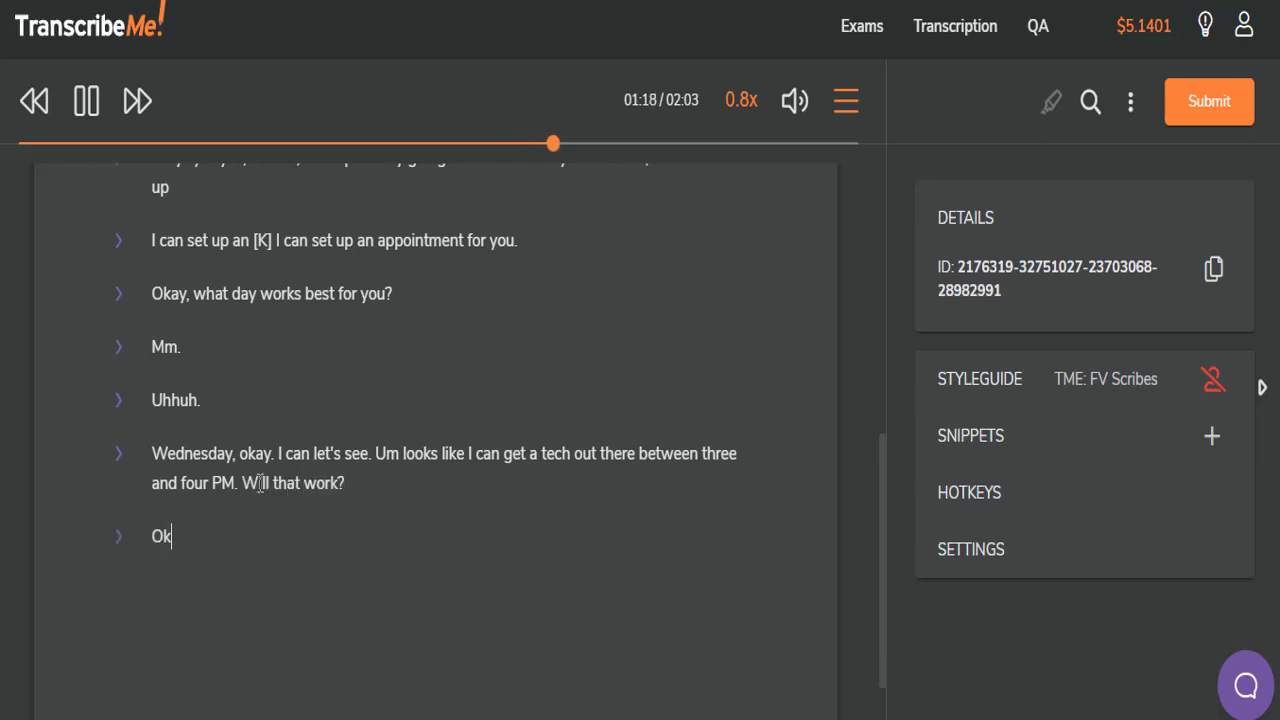
{"action": "type", "text": "ay, so"}
{"action": "key", "text": "ctrl+space"}
{"action": "type", "text": "We"}
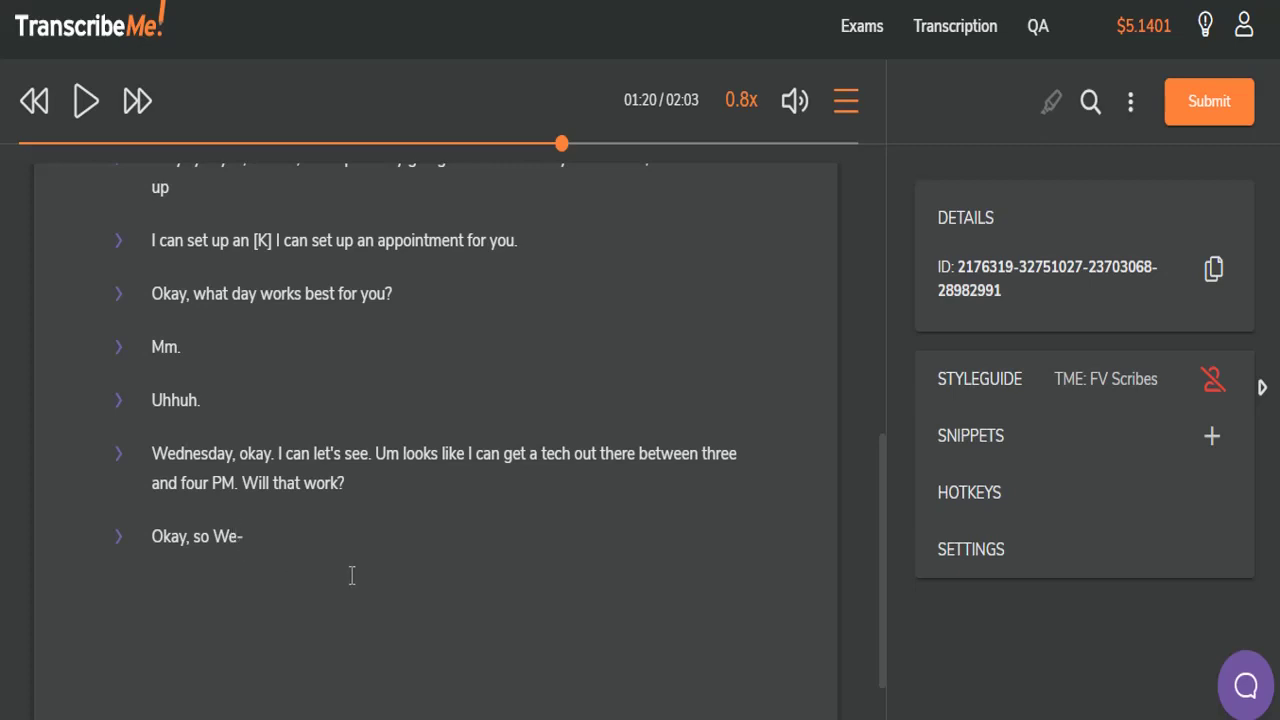
Replay the passage and add "Yes, sir." and "This Wednesday, mhm." as separate paragraphs
{"action": "key", "text": "Tab"}
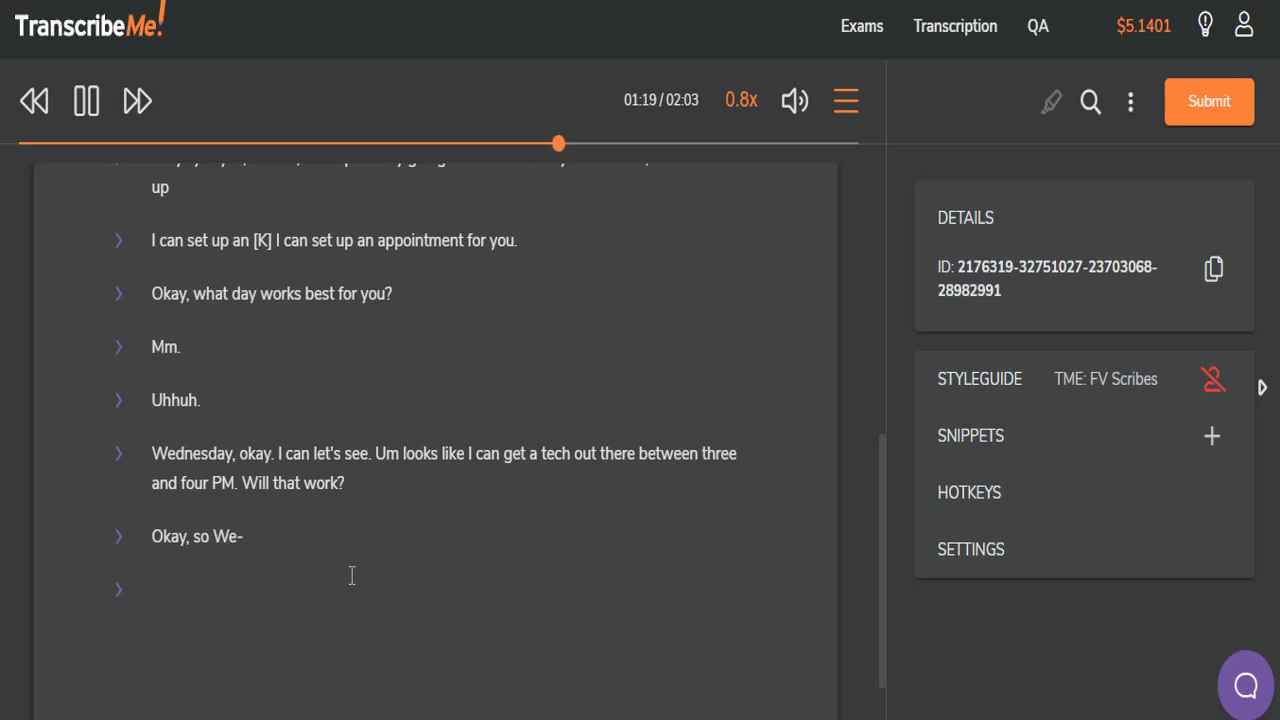
{"action": "type", "text": "Yes, sir."}
{"action": "key", "text": "Return"}
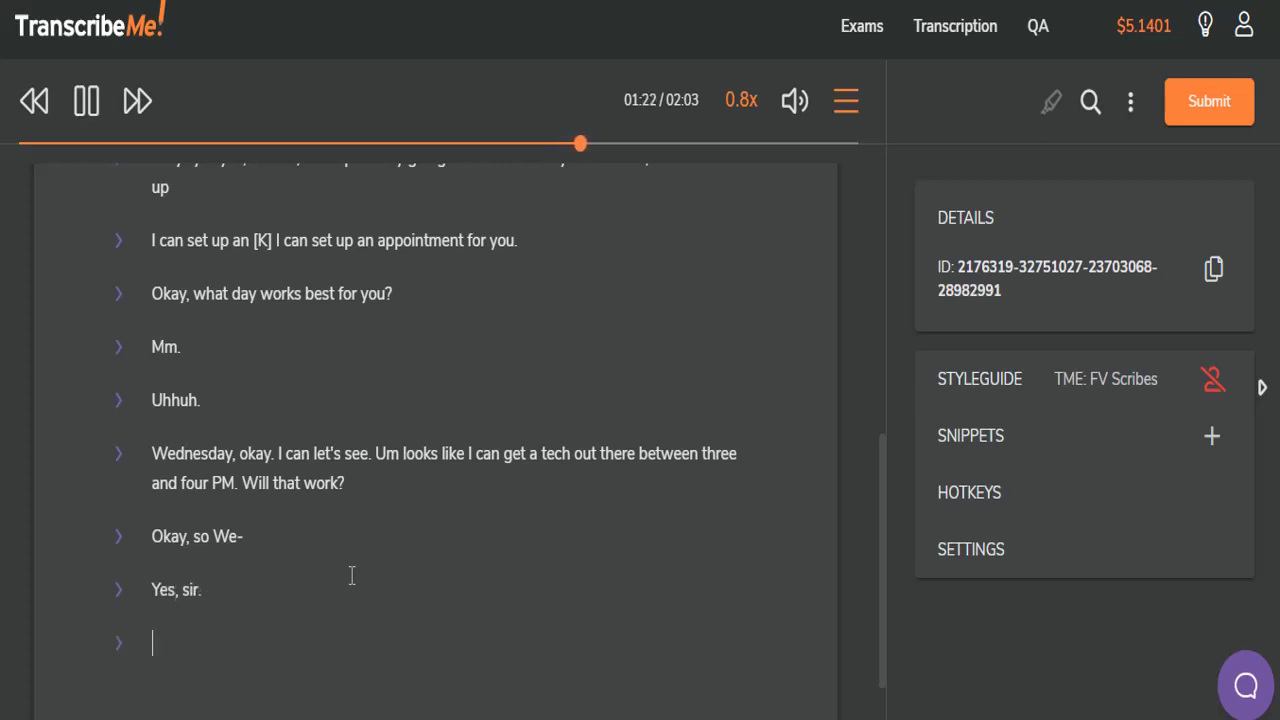
{"action": "type", "text": "This Wednesday, "}
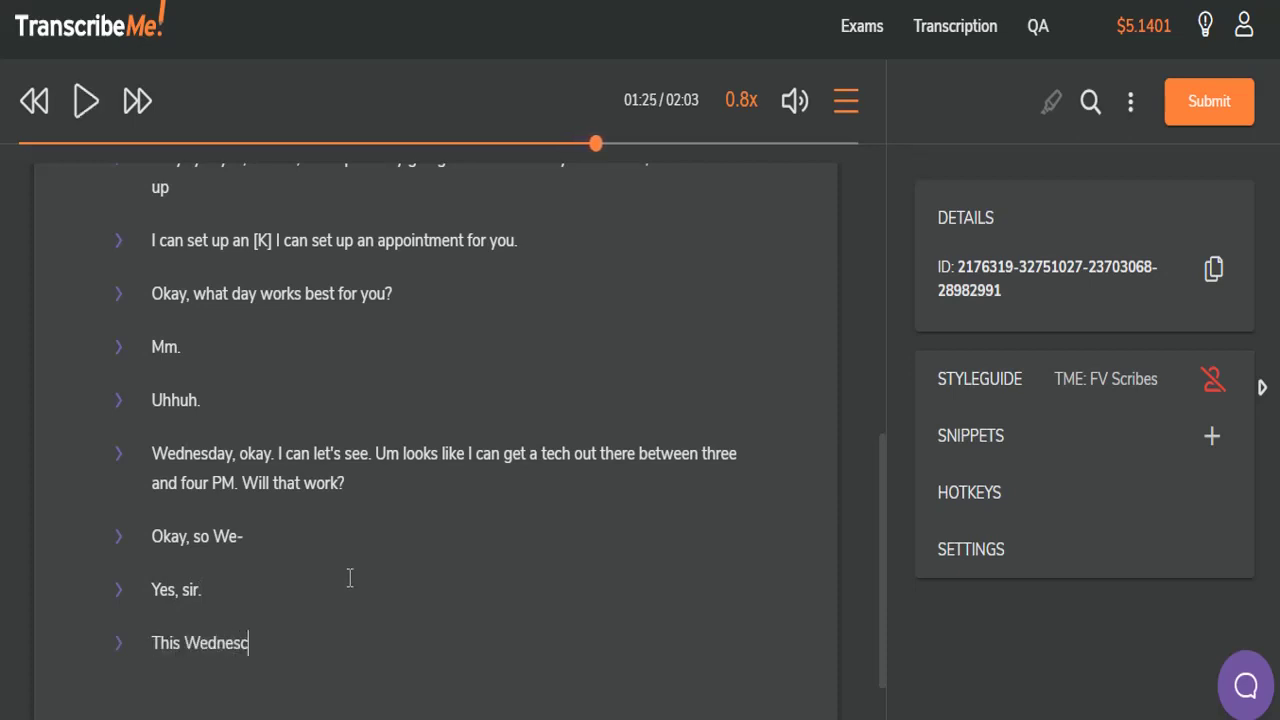
{"action": "type", "text": "mhm."}
{"action": "key", "text": "Tab"}
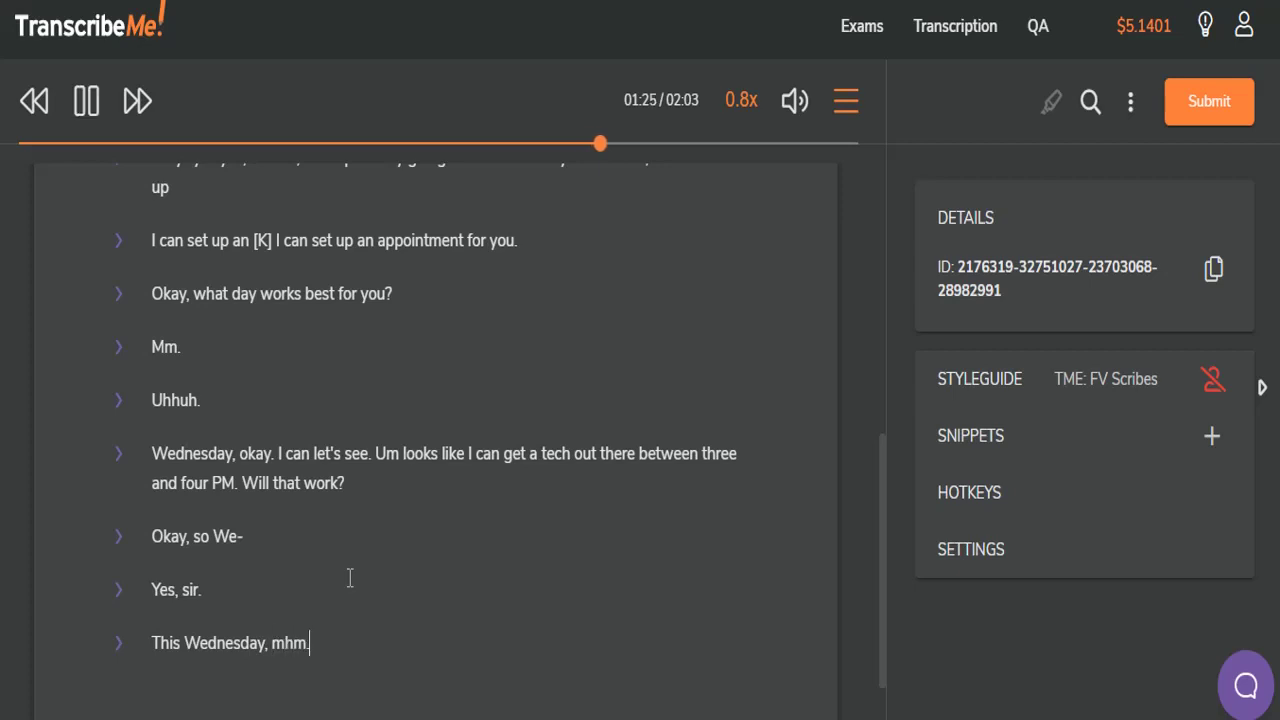
Add a new paragraph reading "So you have an appointment Wednesday between three and four, and how would you like to pay for that?"
{"action": "key", "text": "Return"}
{"action": "type", "text": "So y"}
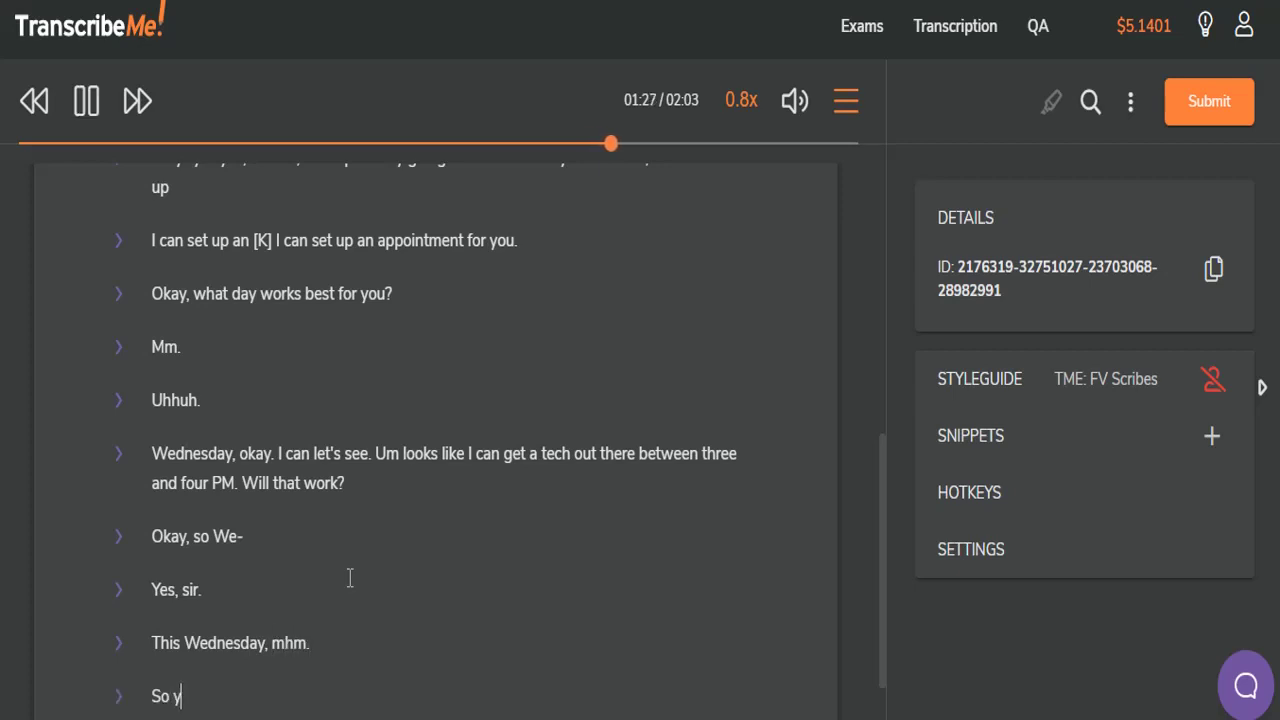
{"action": "type", "text": "ou have an appointment Wedn"}
{"action": "key", "text": "ctrl+space"}
{"action": "type", "text": "esday between three and four, and how would you"}
{"action": "key", "text": "ctrl+space"}
{"action": "type", "text": "like to pay for that?"}
Play on and extend the payment question's paragraph with "It's going to be fifty dollars."
{"action": "key", "text": "ctrl+space"}
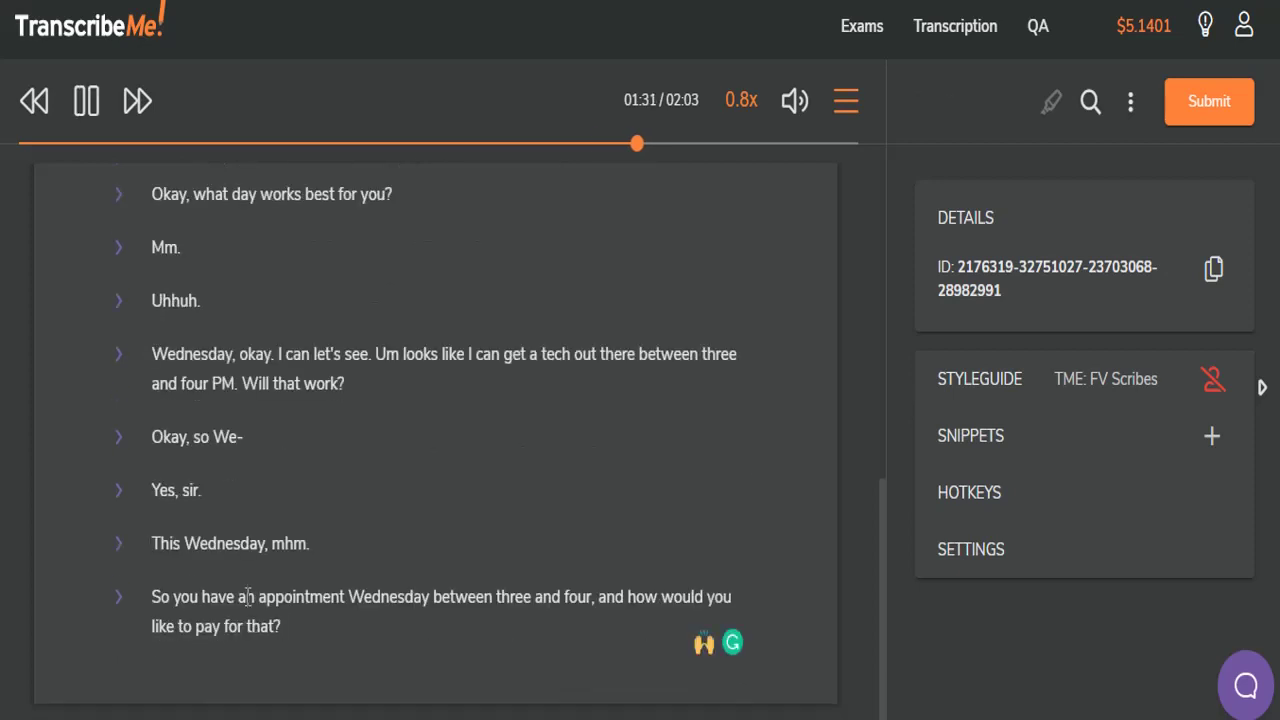
{"action": "type", "text": "It's"}
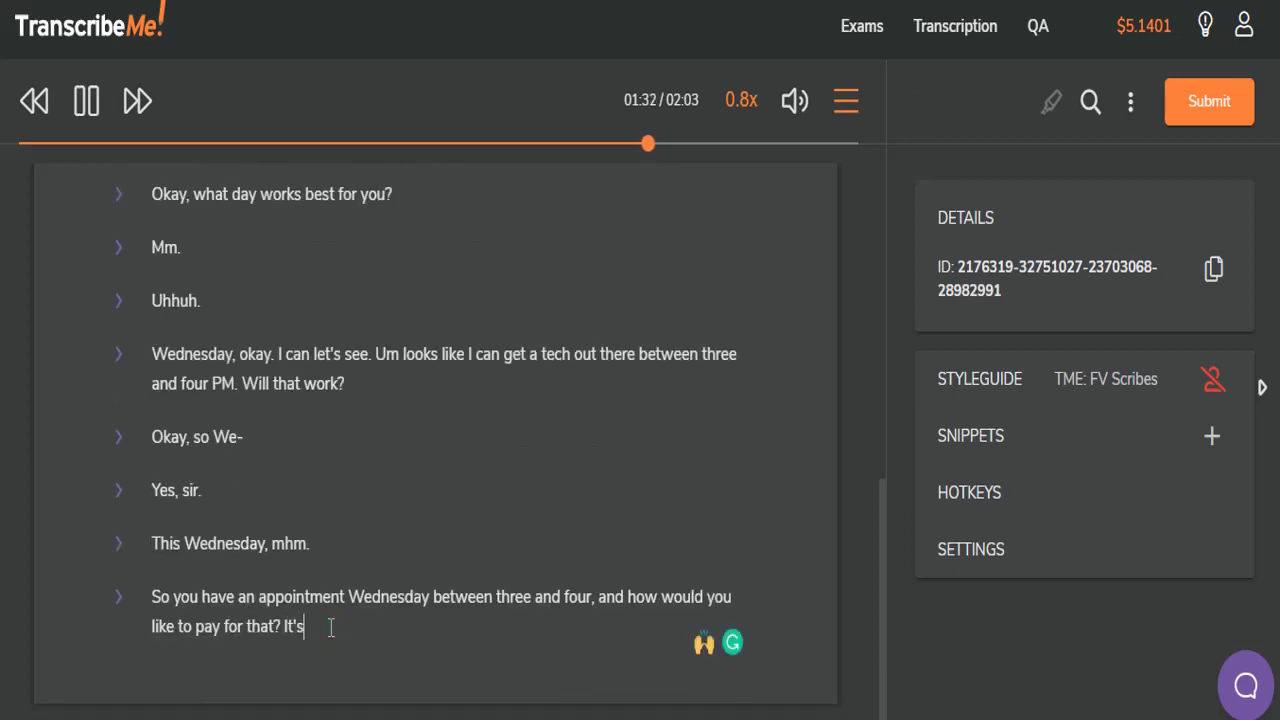
{"action": "key", "text": "ctrl+space"}
{"action": "type", "text": "going to be f"}
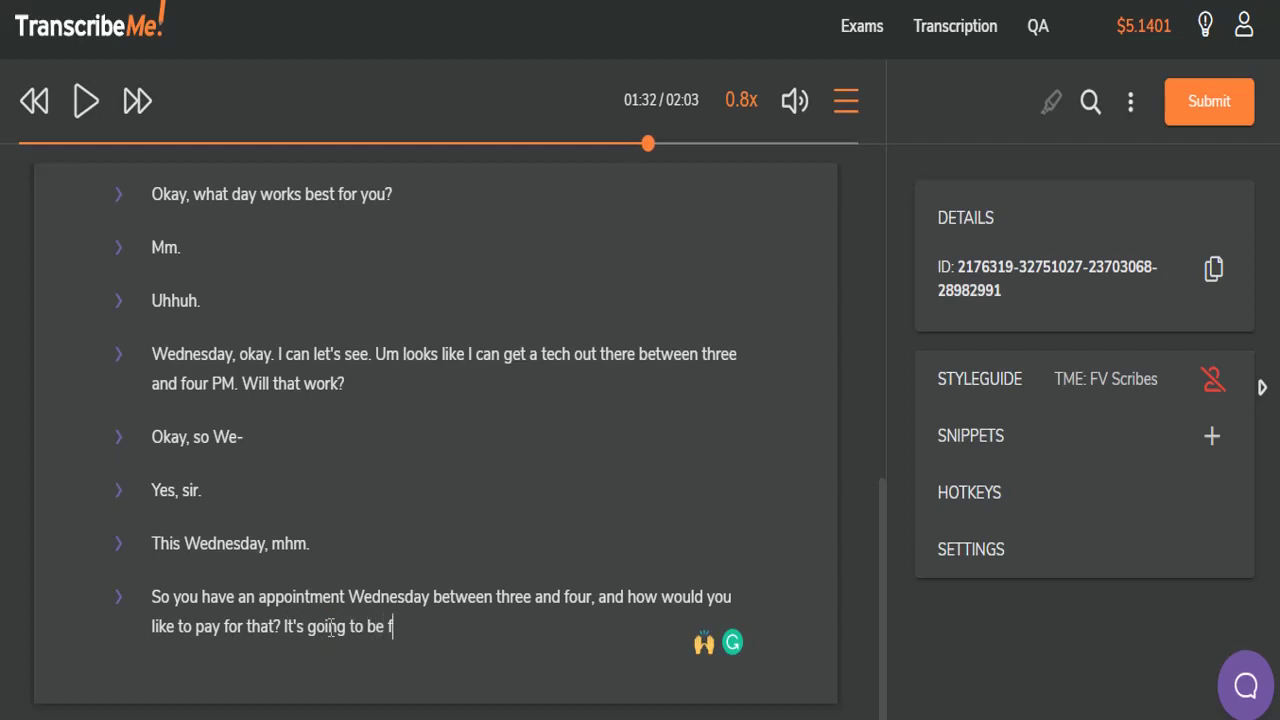
{"action": "type", "text": "ifty dollars."}
{"action": "key", "text": "ctrl+space"}
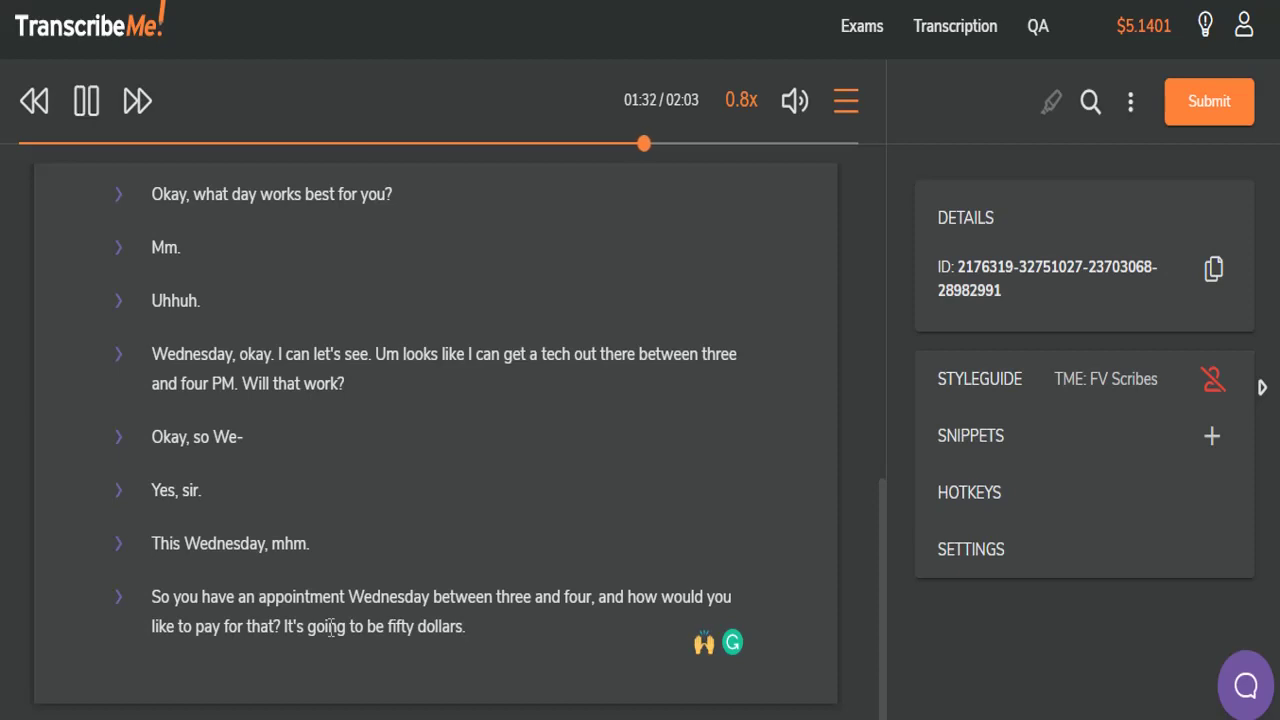
Add a new paragraph reading "Yes, sir. We have to pay for the visit before they come out."
{"action": "key", "text": "Return"}
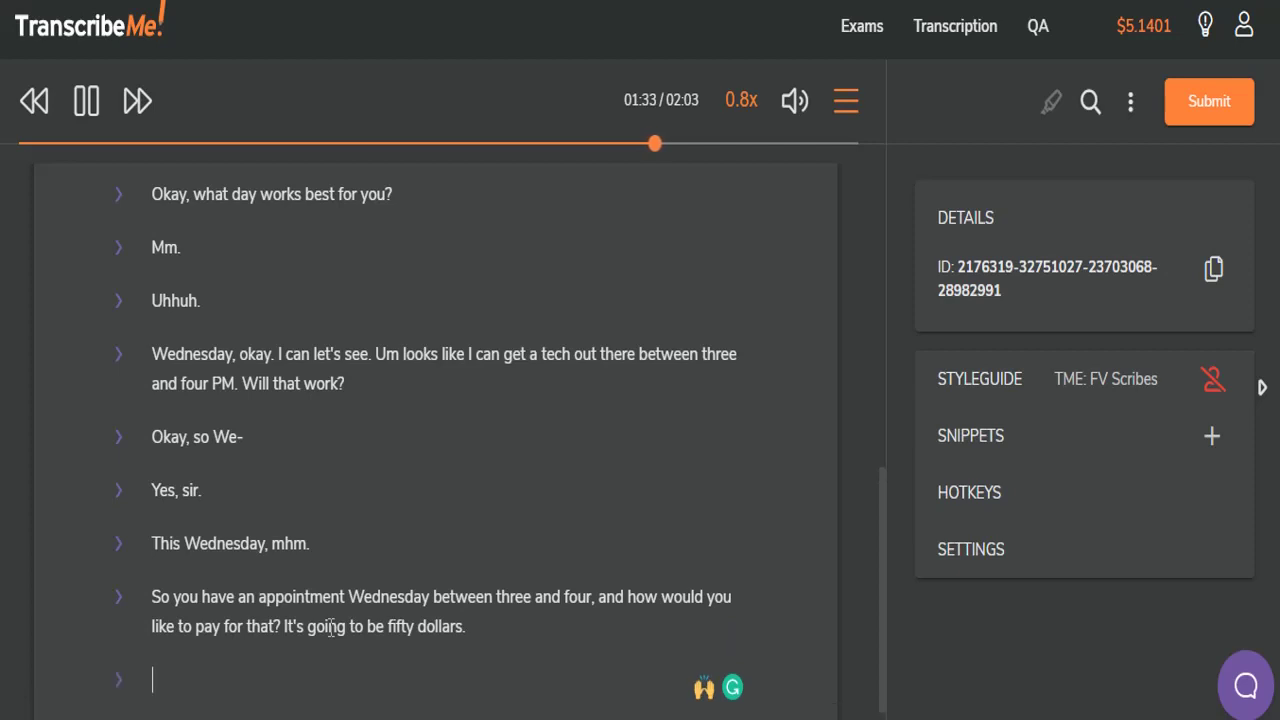
{"action": "type", "text": "Yes, sir"}
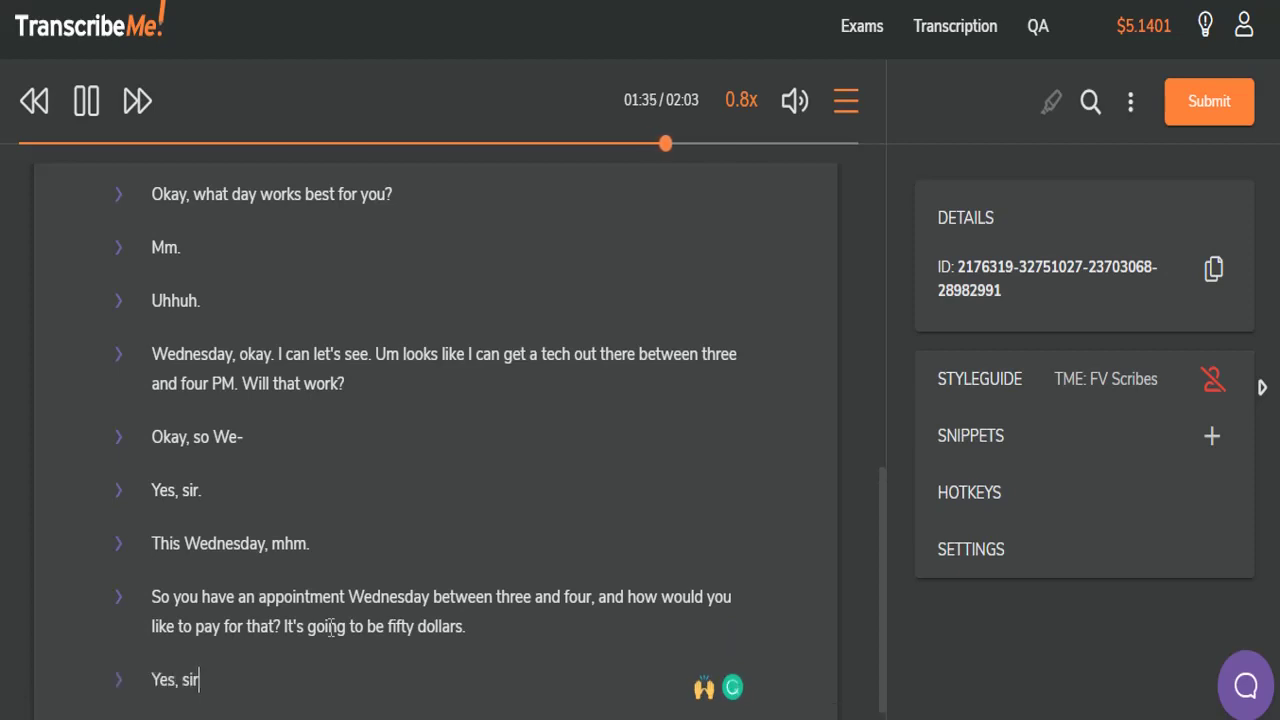
{"action": "type", "text": ". We have to p"}
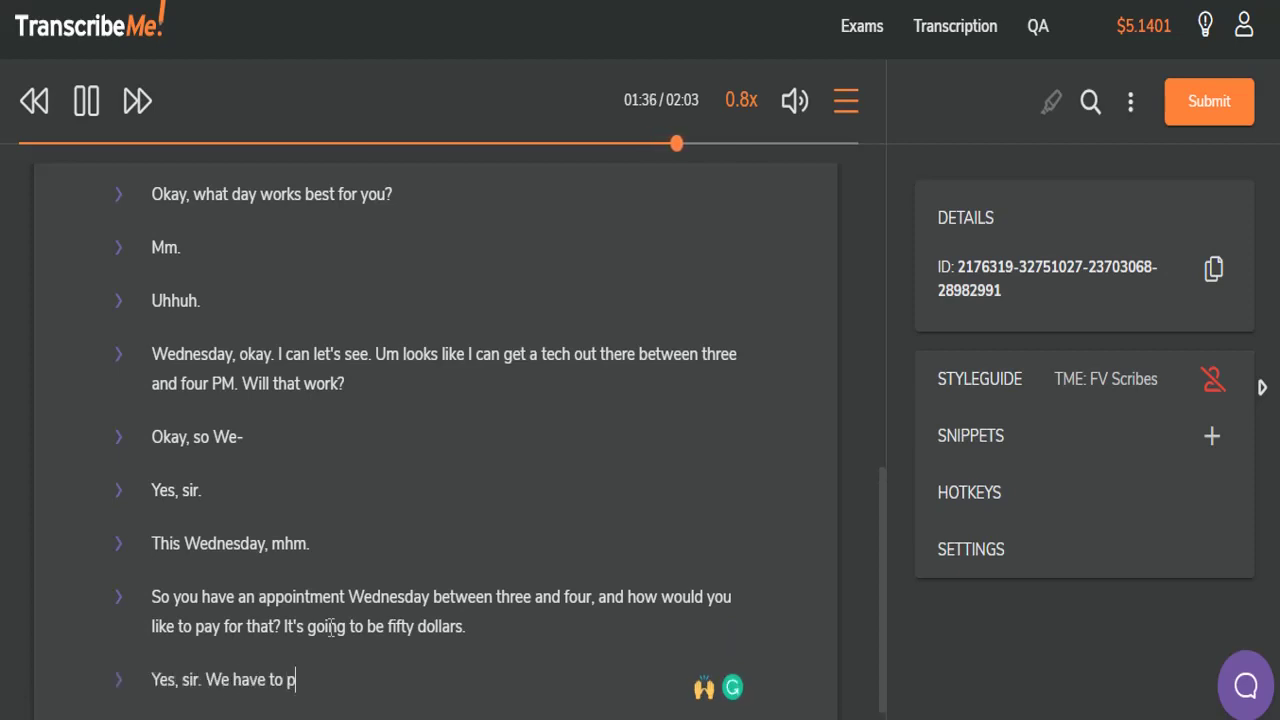
{"action": "type", "text": "ay for the v"}
{"action": "key", "text": "Tab"}
{"action": "type", "text": "isi"}
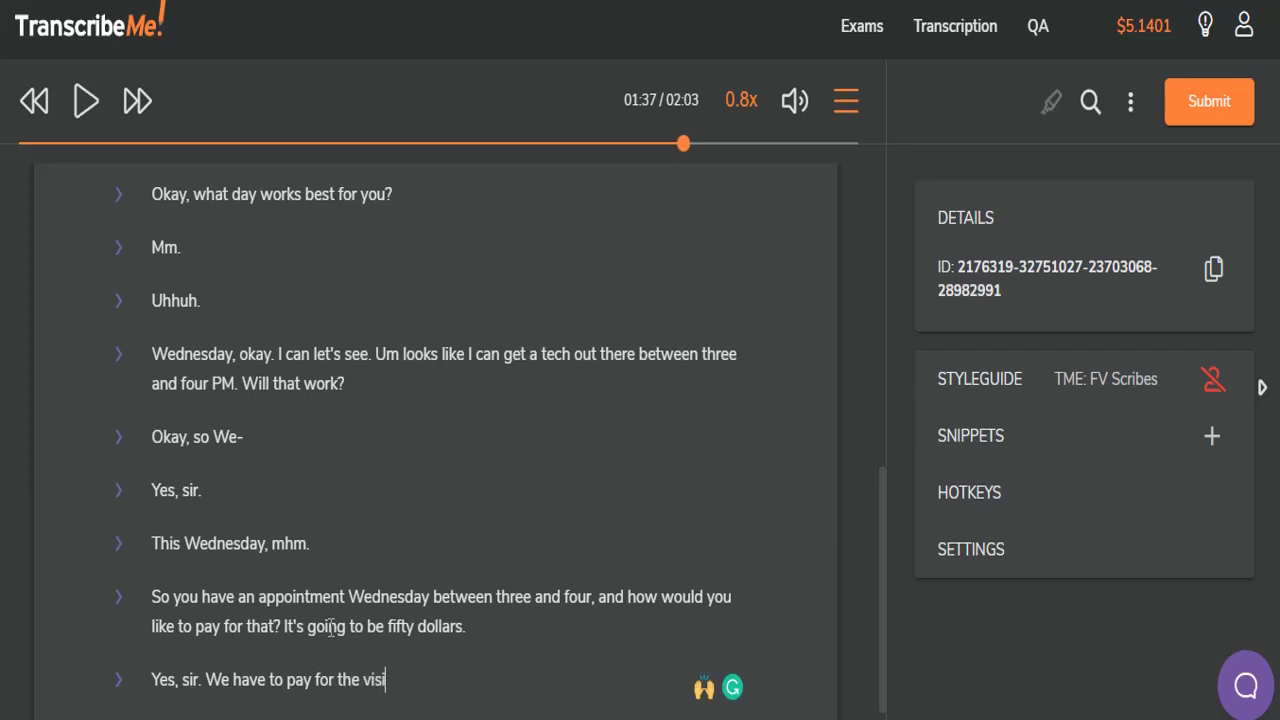
{"action": "type", "text": "t before they come out"}
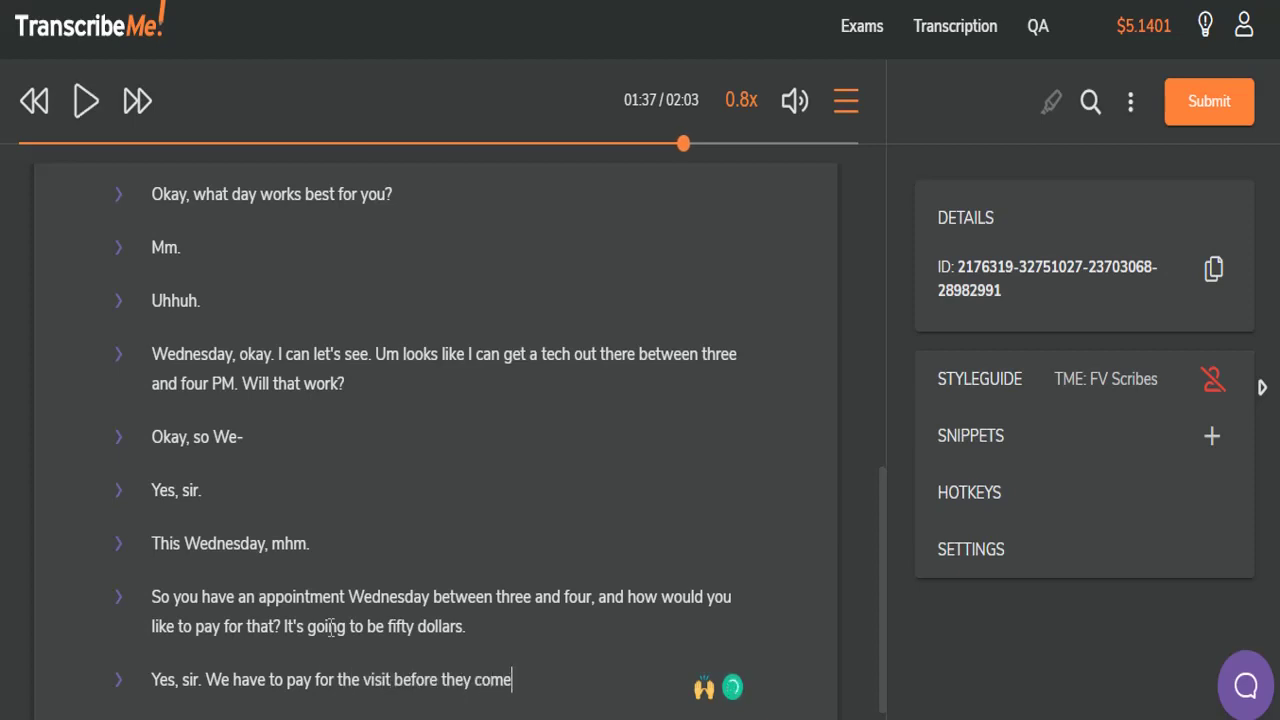
{"action": "key", "text": "Tab"}
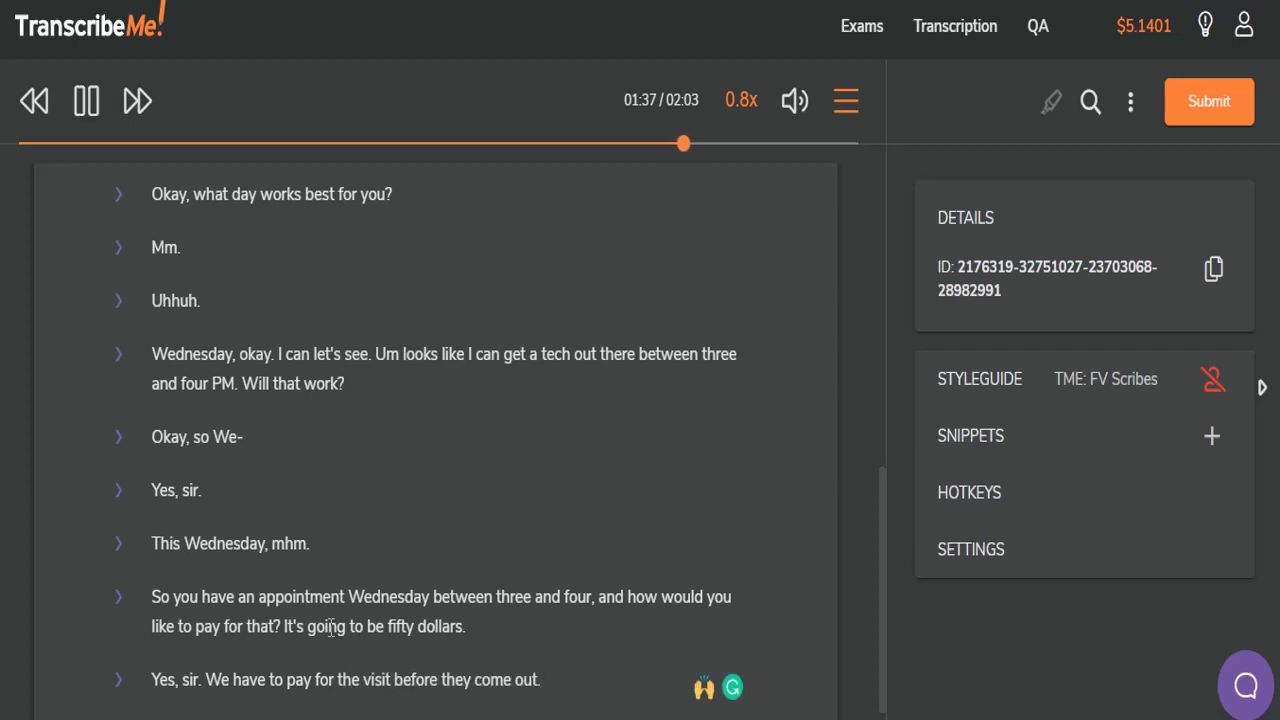
{"action": "type", "text": "."}
Play on and add "On a debit card, okay." and "Can you give me those numbers, please?" as separate paragraphs
{"action": "key", "text": "Return"}
{"action": "type", "text": "On a debit"}
{"action": "key", "text": "Tab"}
{"action": "type", "text": "card, okay."}
{"action": "key", "text": "Tab"}
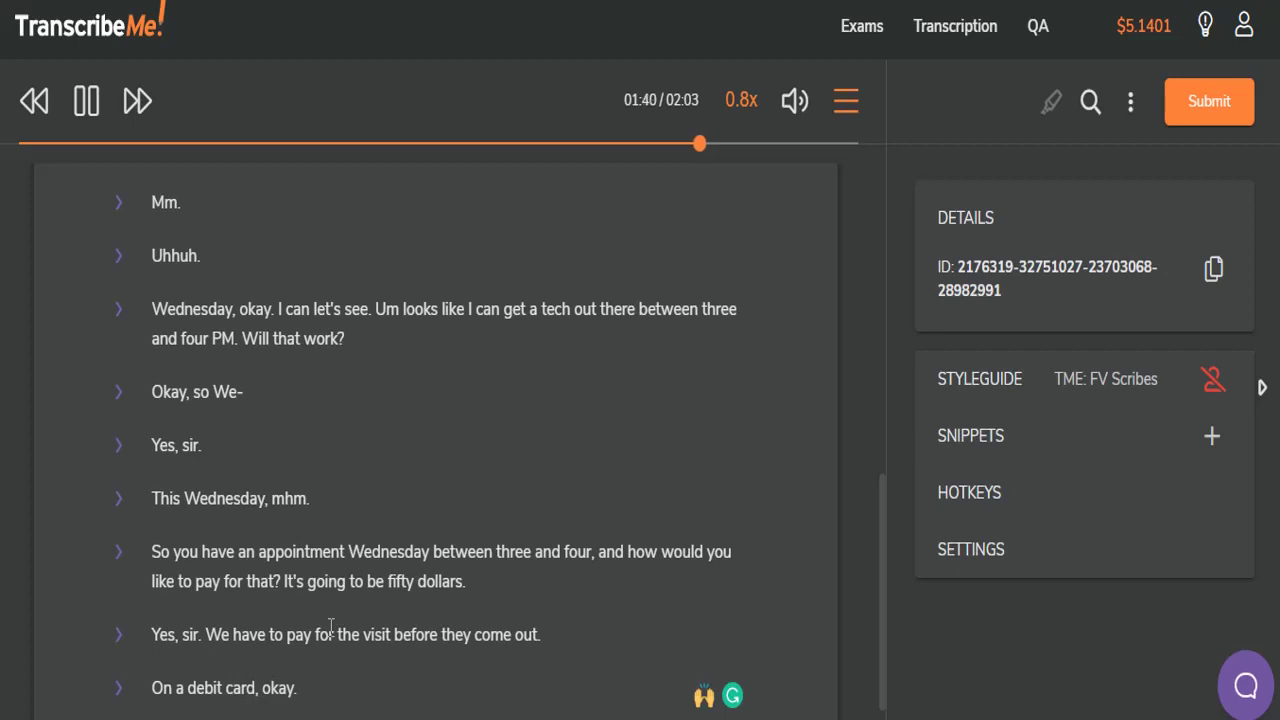
{"action": "key", "text": "Return"}
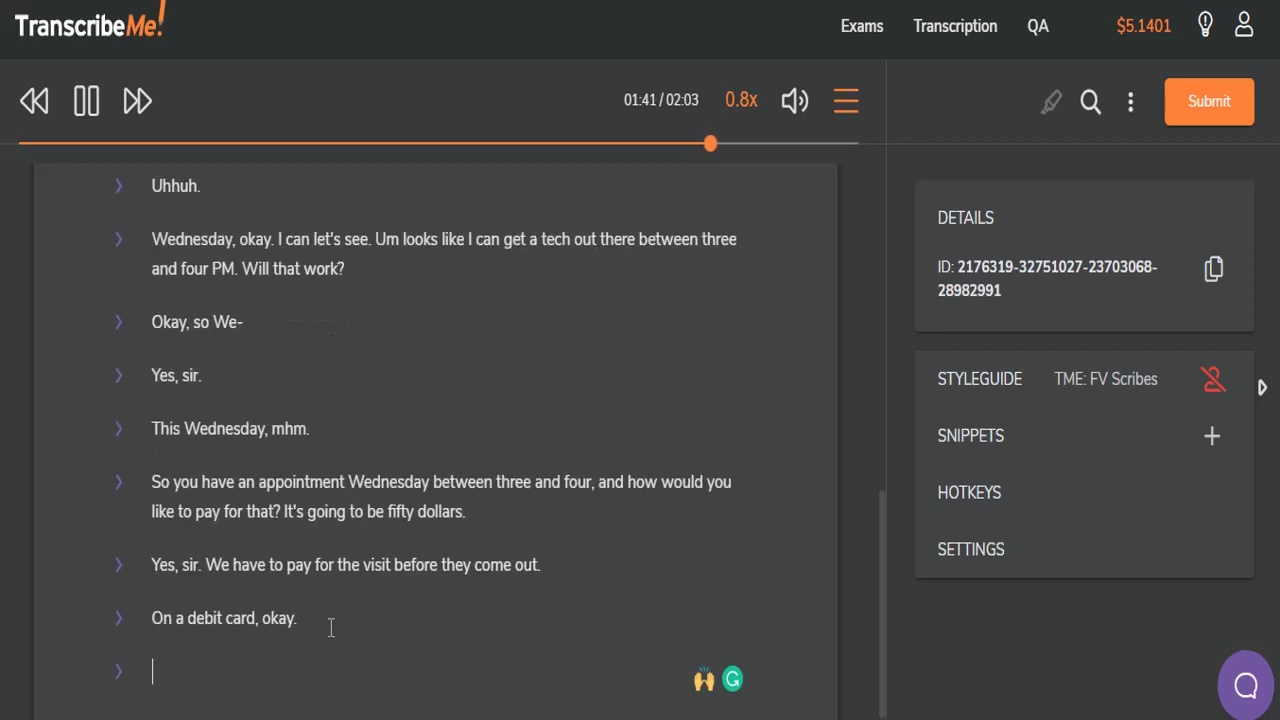
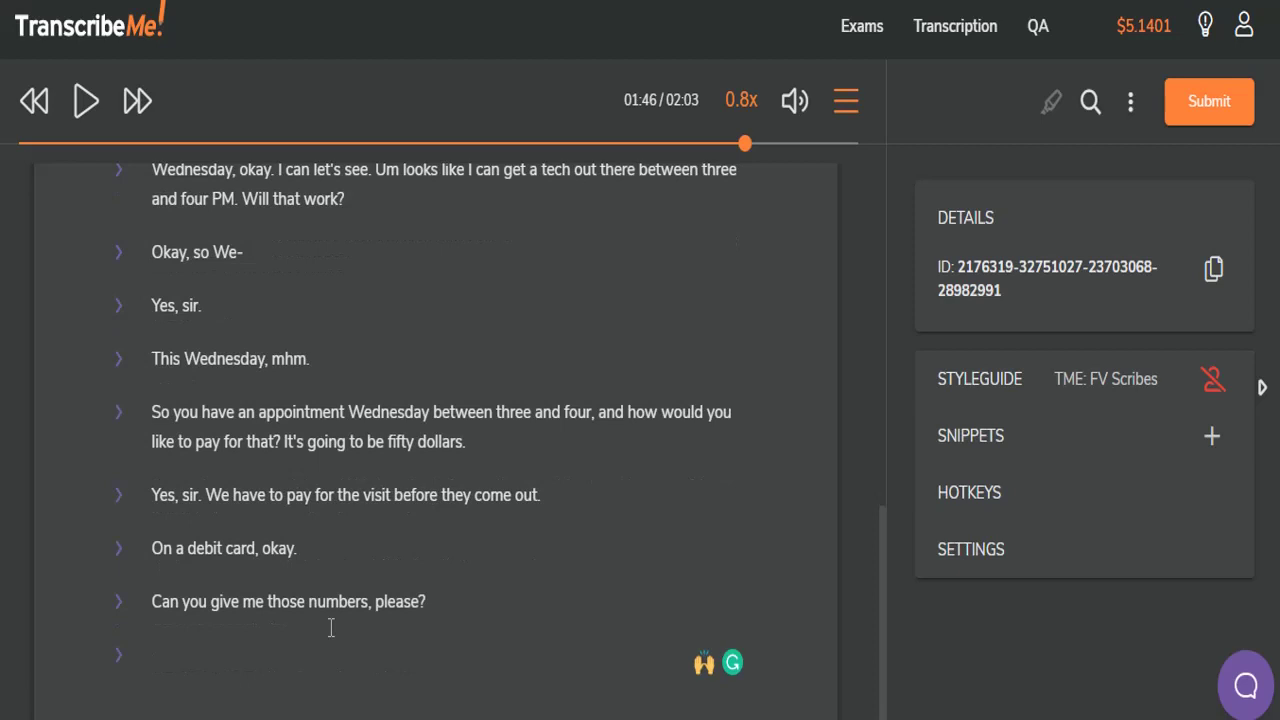
Transcribe the card digits question as "Was that [CC] [CC] [CC] [CC] on the end?", using redaction tags for the digits
{"action": "key", "text": "ctrl+space"}
{"action": "type", "text": "Was that"}
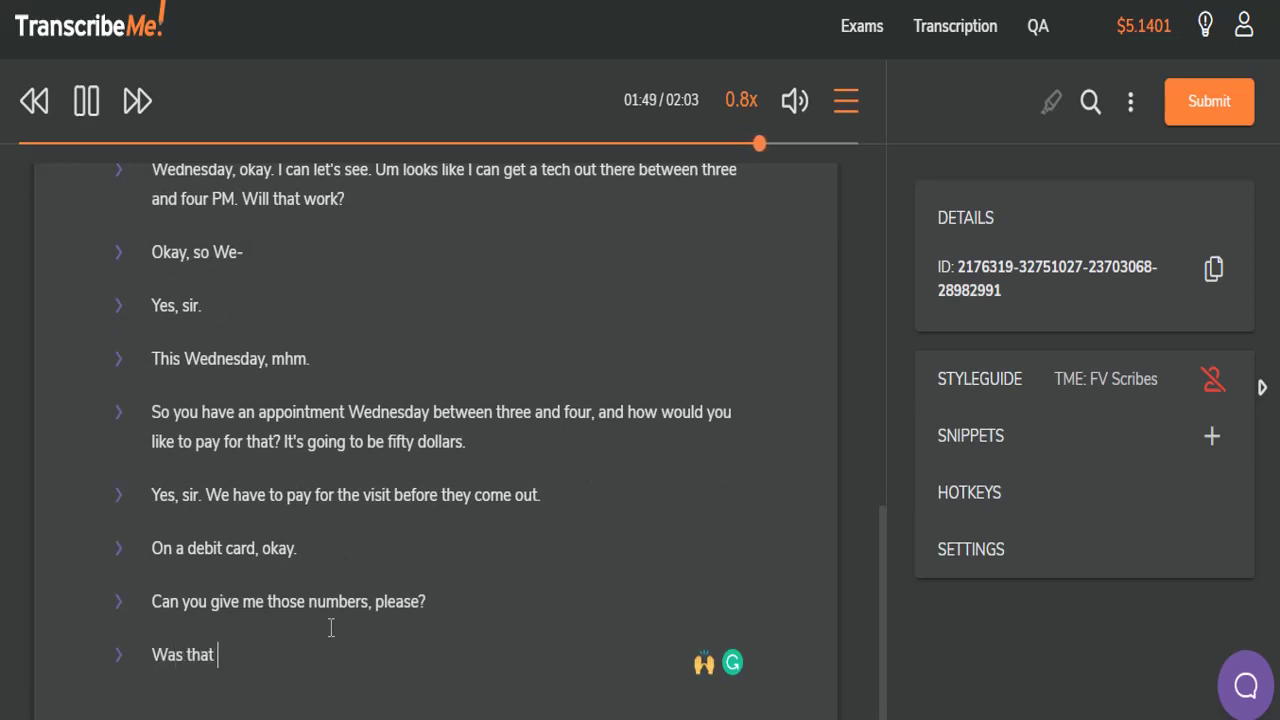
{"action": "key", "text": "ctrl+space"}
{"action": "type", "text": "ccc"}
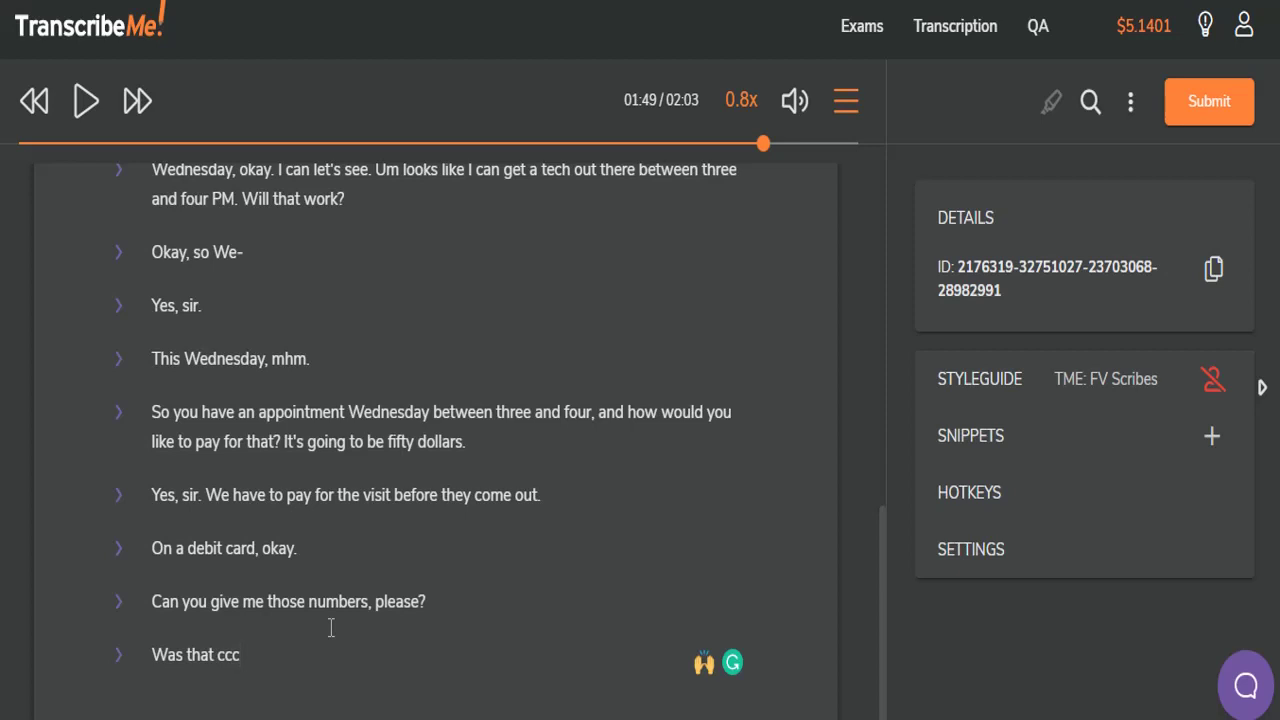
{"action": "key", "text": "BackSpace"}
{"action": "key", "text": "BackSpace"}
{"action": "key", "text": "BackSpace"}
{"action": "type", "text": "[CC] cccc"}
{"action": "key", "text": "BackSpace"}
{"action": "type", "text": "ccc ccc"}
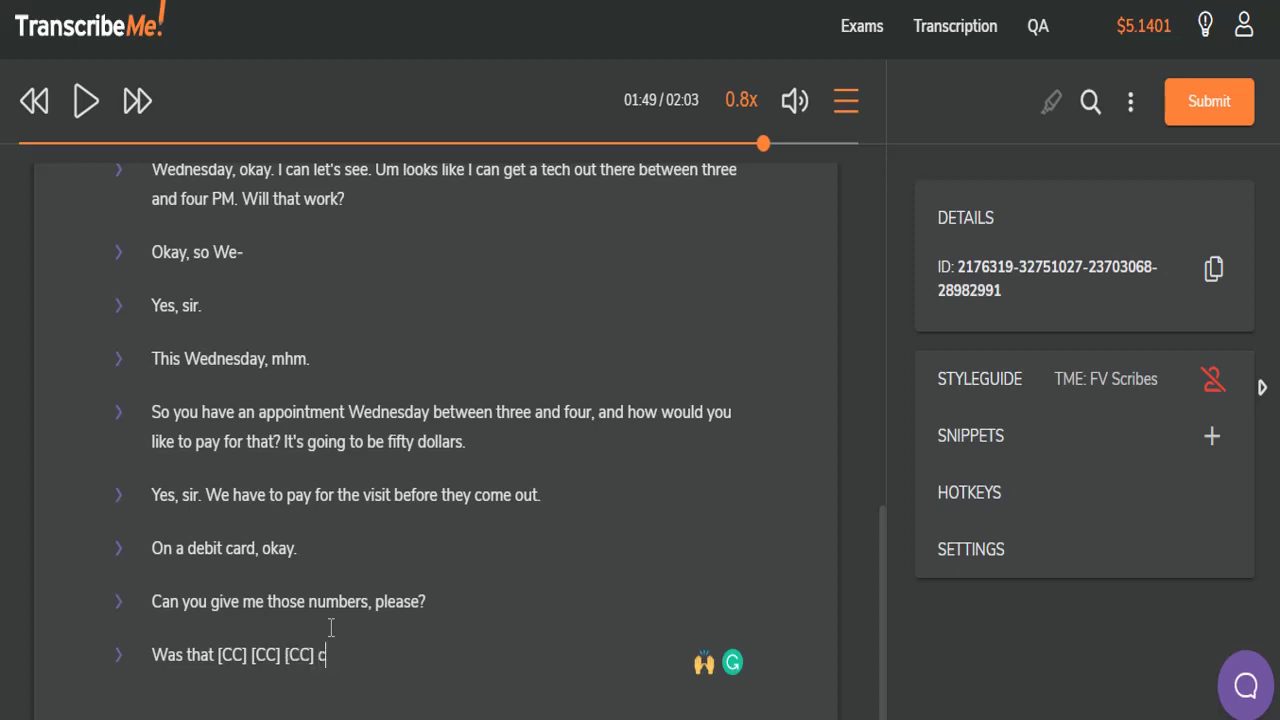
{"action": "type", "text": " on"}
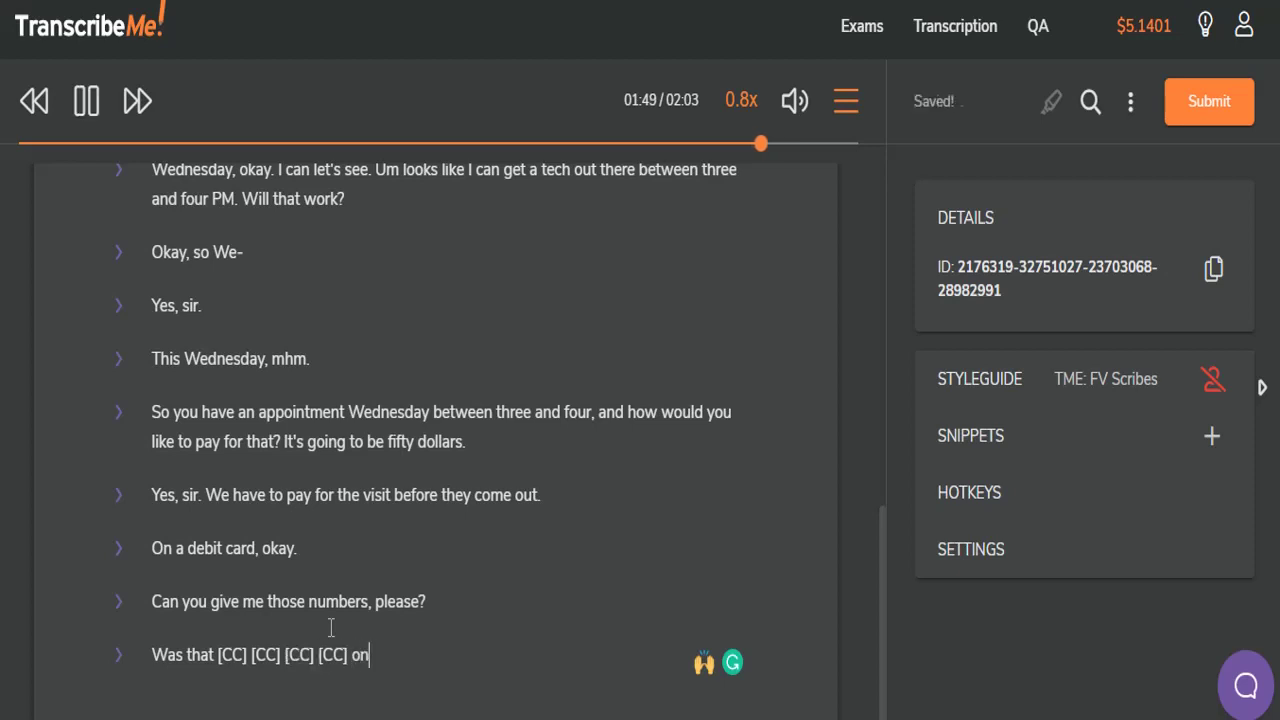
{"action": "type", "text": " the end?"}
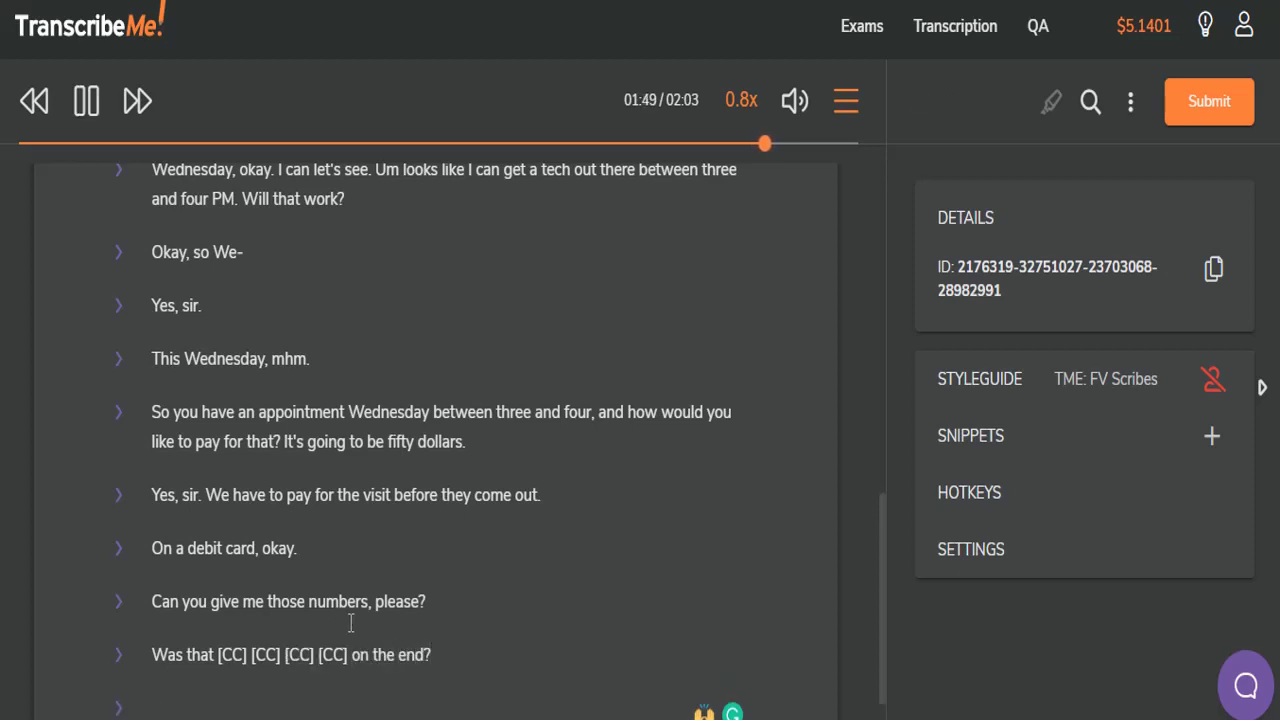
Add a new paragraph reading "Okay, and the three digit code.", leaving the hyphen suggestion unapplied
{"action": "key", "text": "Return"}
{"action": "type", "text": "Ok"}
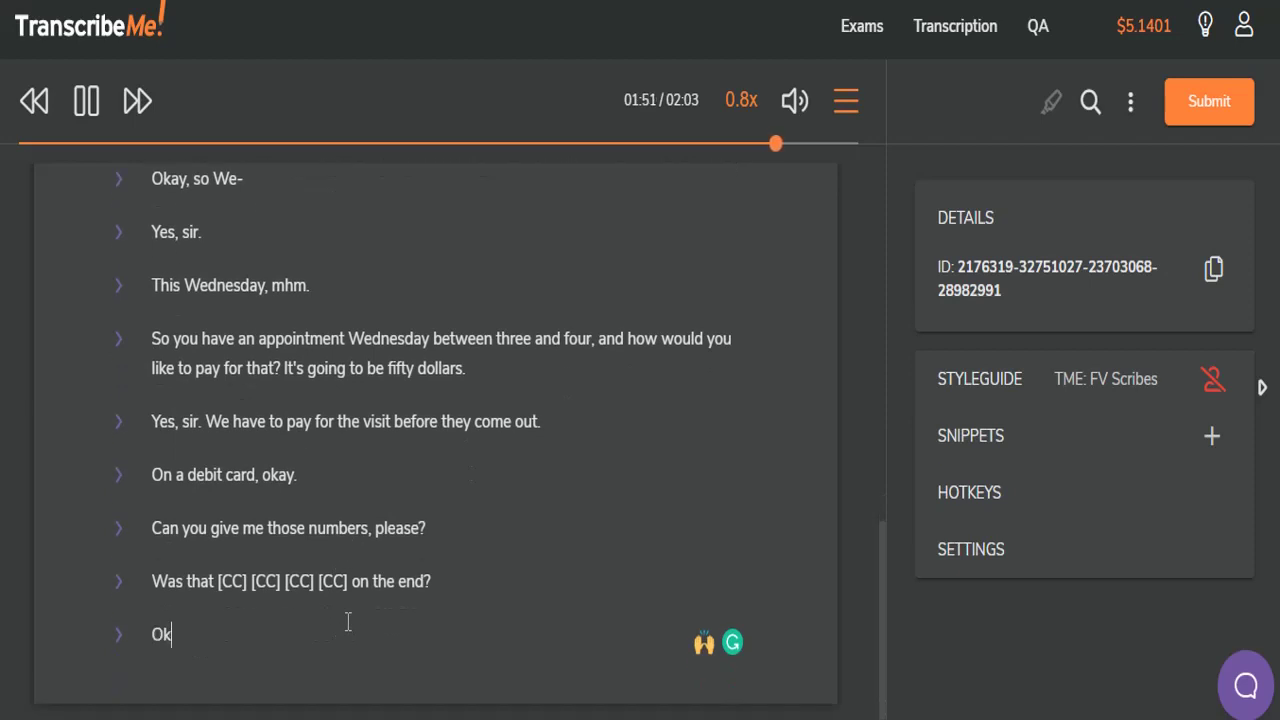
{"action": "type", "text": "ay, and the"}
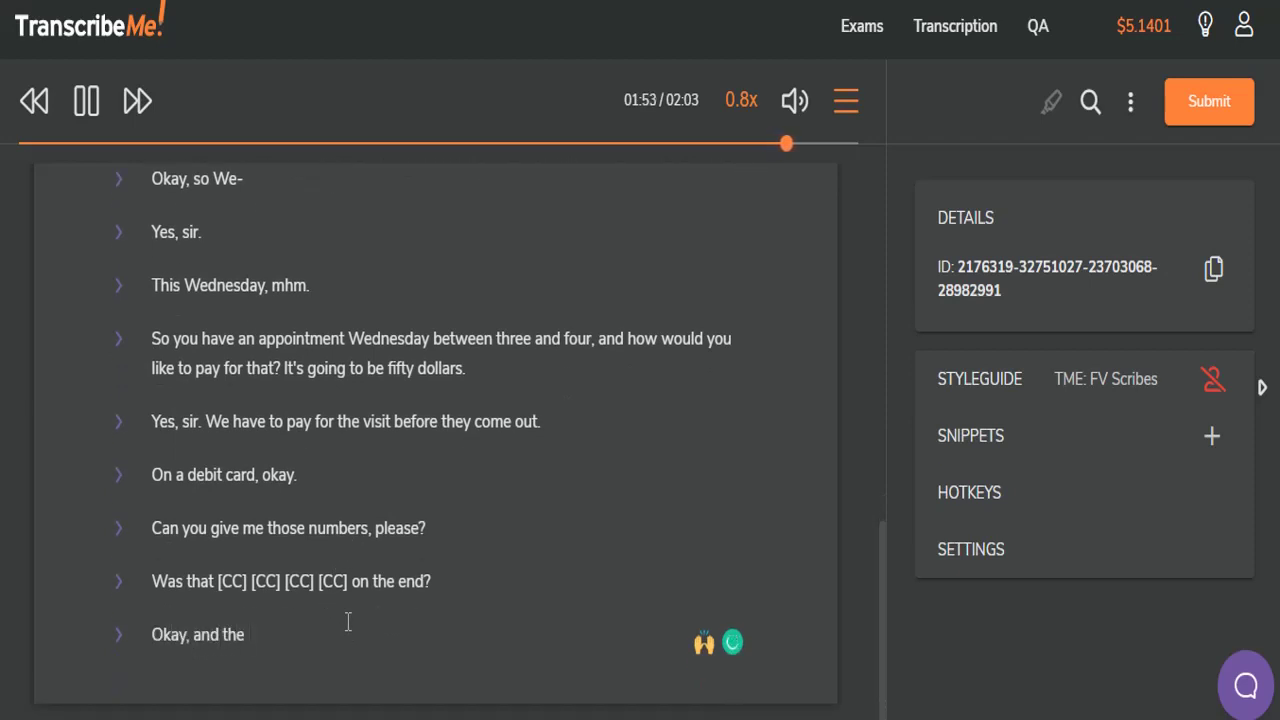
{"action": "key", "text": "Tab"}
{"action": "type", "text": "three digit code"}
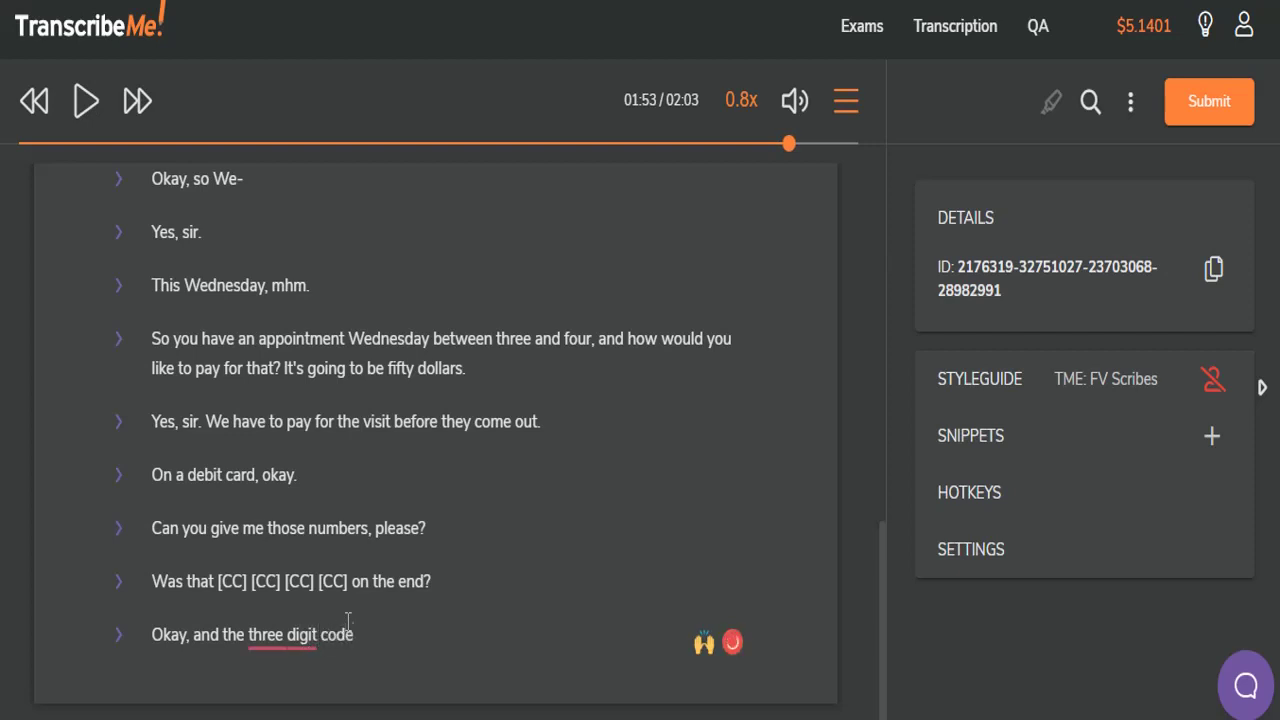
{"action": "type", "text": "."}
{"action": "mouse_move", "coordinate": [280, 640]}
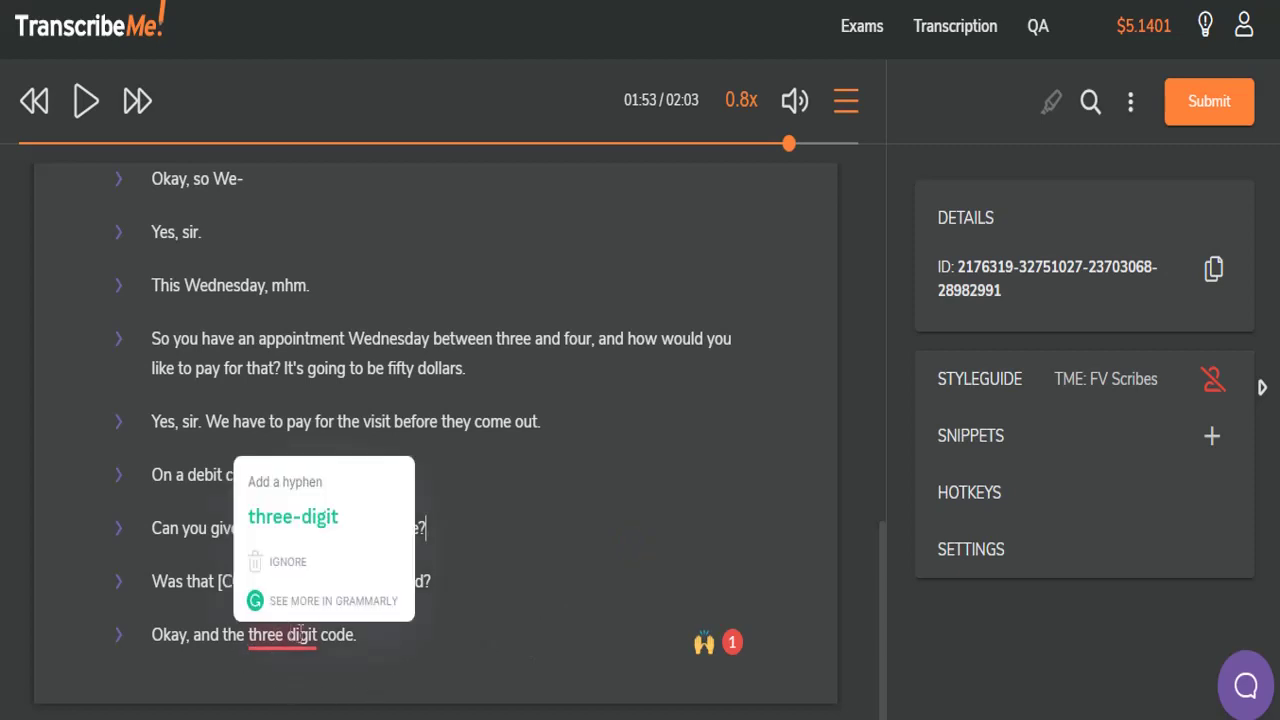
{"action": "left_click", "coordinate": [451, 650]}
{"action": "key", "text": "Tab"}
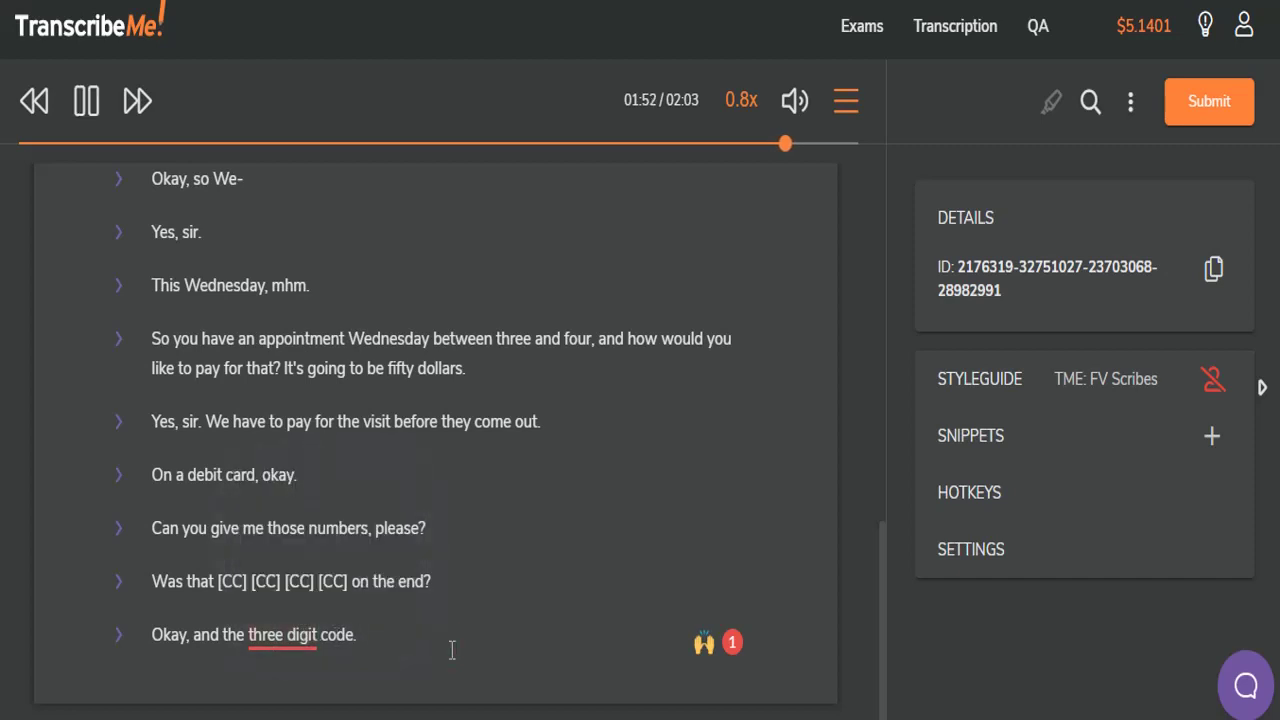
Replay the passage and add a new paragraph reading "[CC] [CC] [CC], okay."
{"action": "key", "text": "Return"}
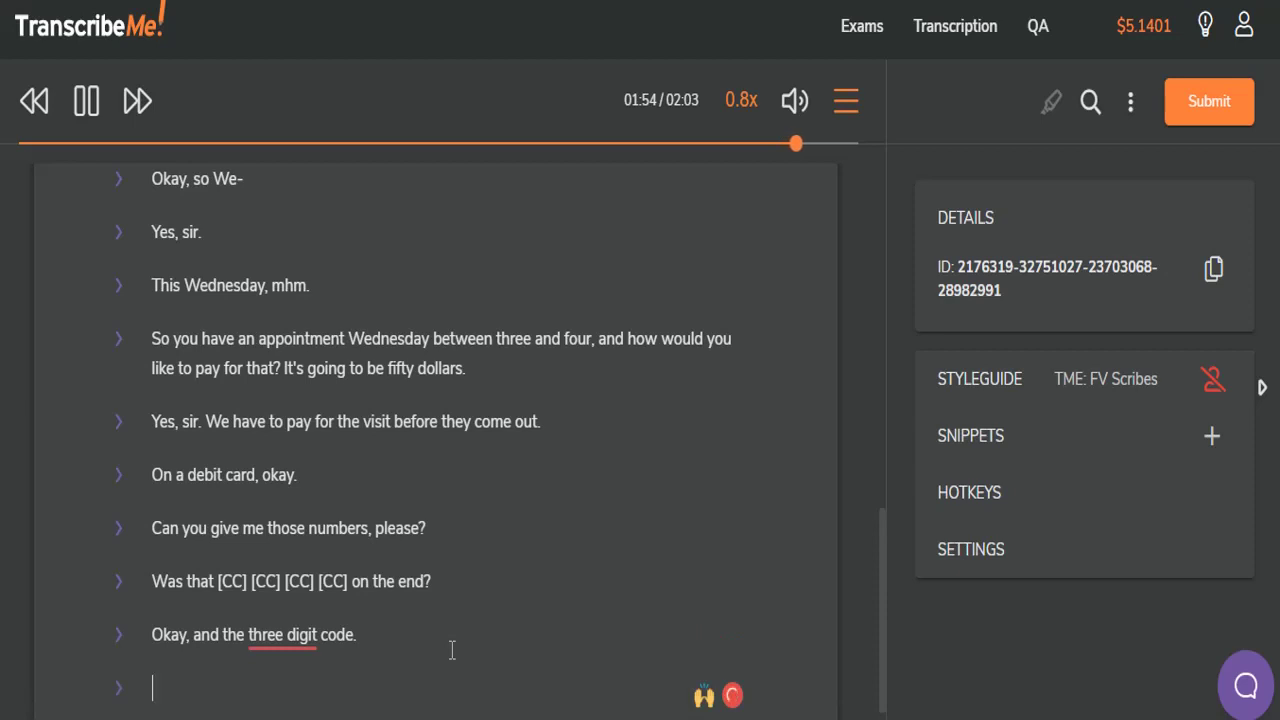
{"action": "key", "text": "Tab"}
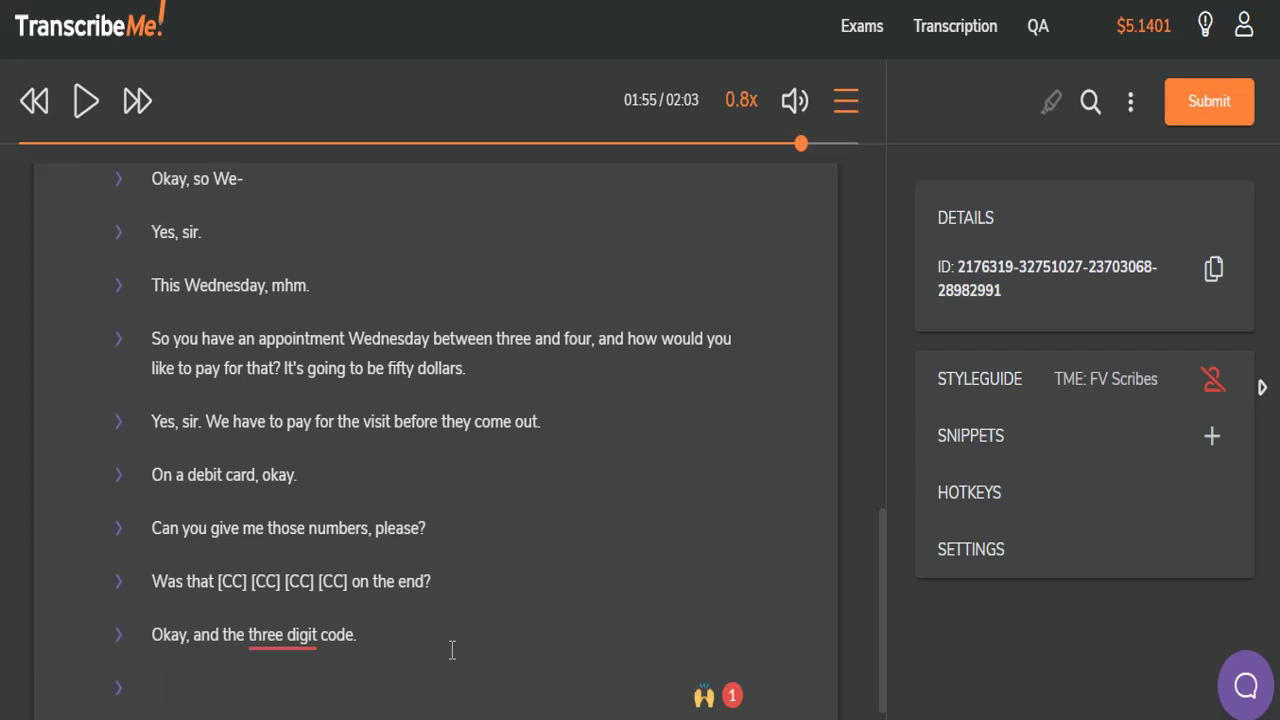
{"action": "type", "text": "ccc ccc ccc"}
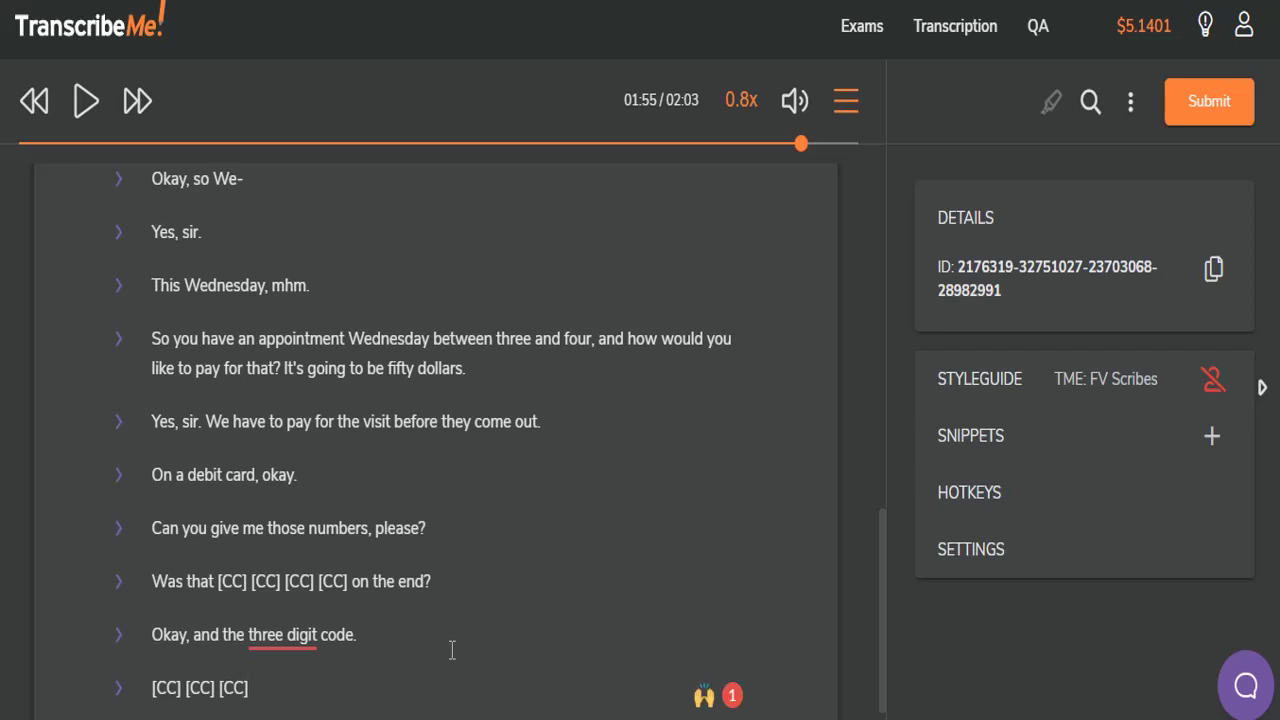
{"action": "key", "text": "Tab"}
{"action": "type", "text": ","}
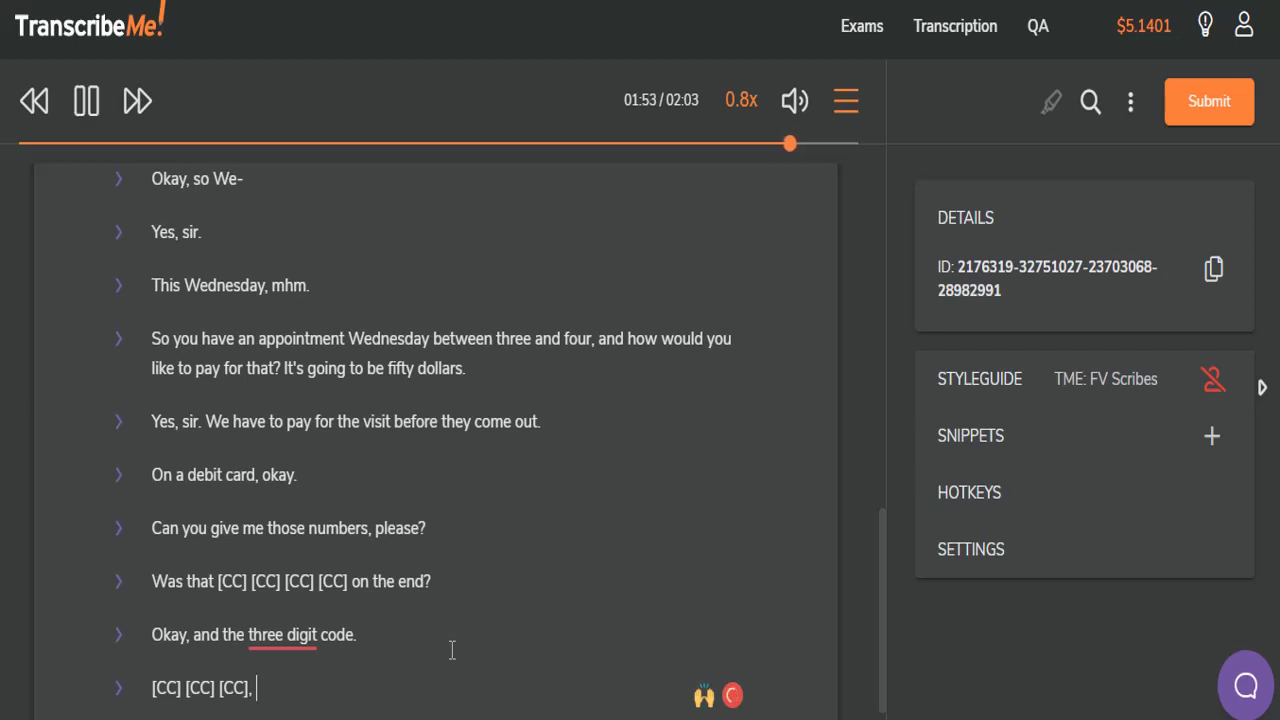
{"action": "type", "text": " okay."}
{"action": "key", "text": "Tab"}
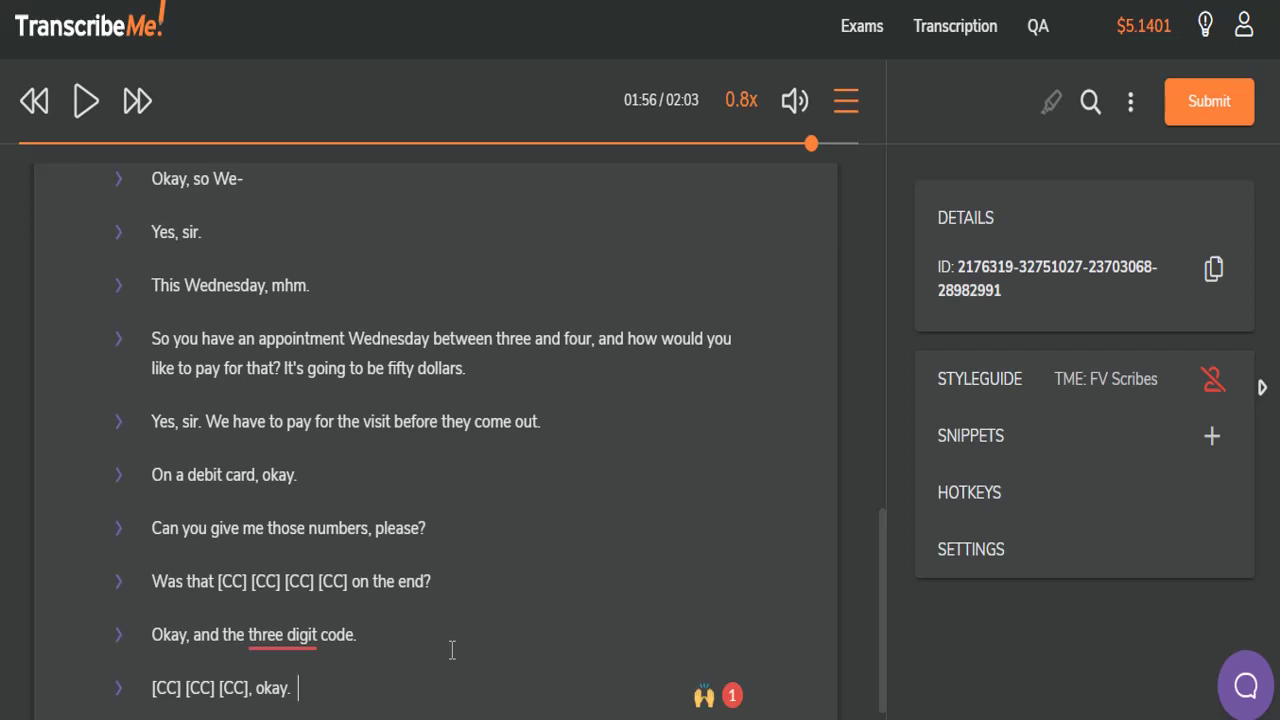
Extend the code paragraph with "Alright, thank you, sir. We'll have the tech out between three and four"
{"action": "key", "text": "Tab"}
{"action": "type", "text": "Alright"}
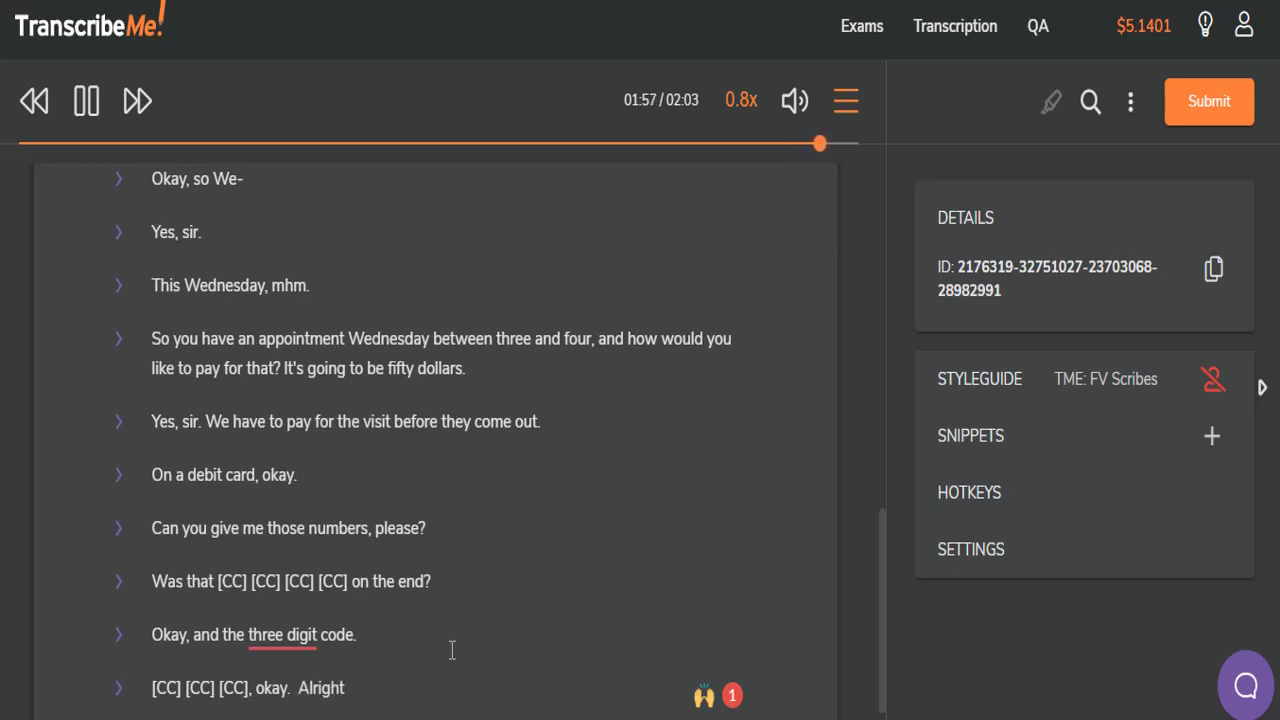
{"action": "type", "text": ", thank you"}
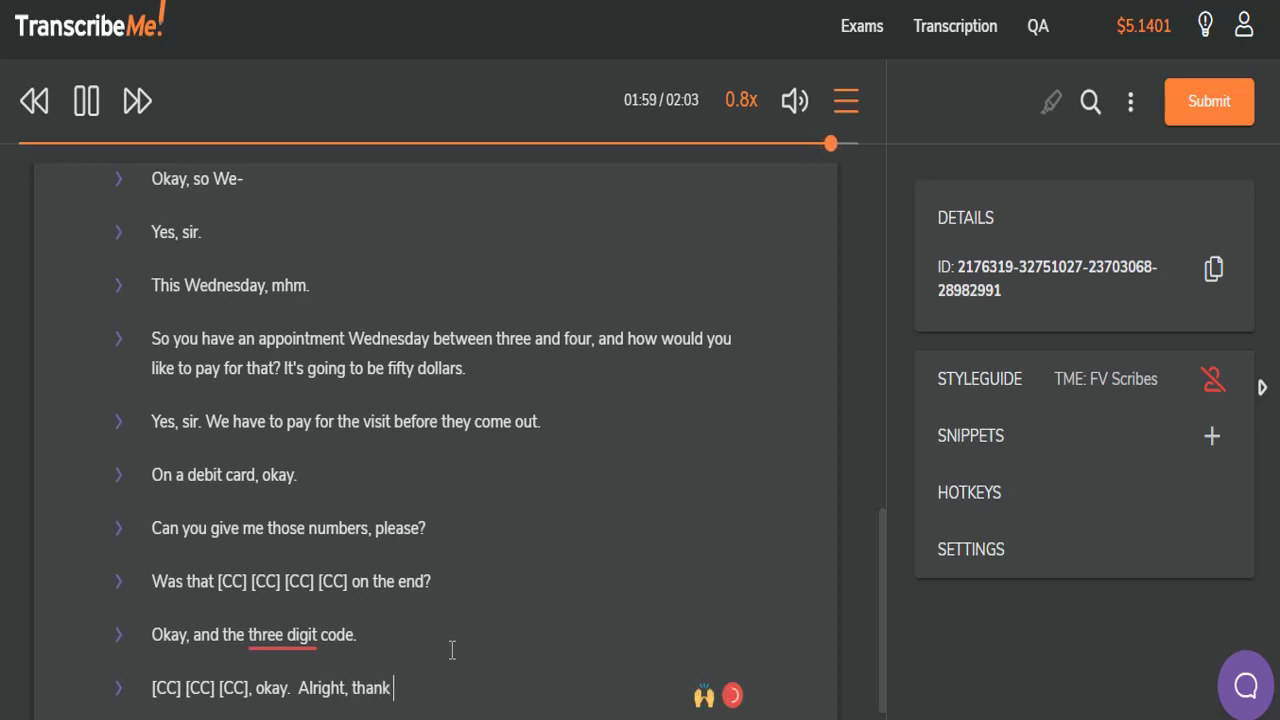
{"action": "key", "text": "Tab"}
{"action": "type", "text": ", sir. We'll have t"}
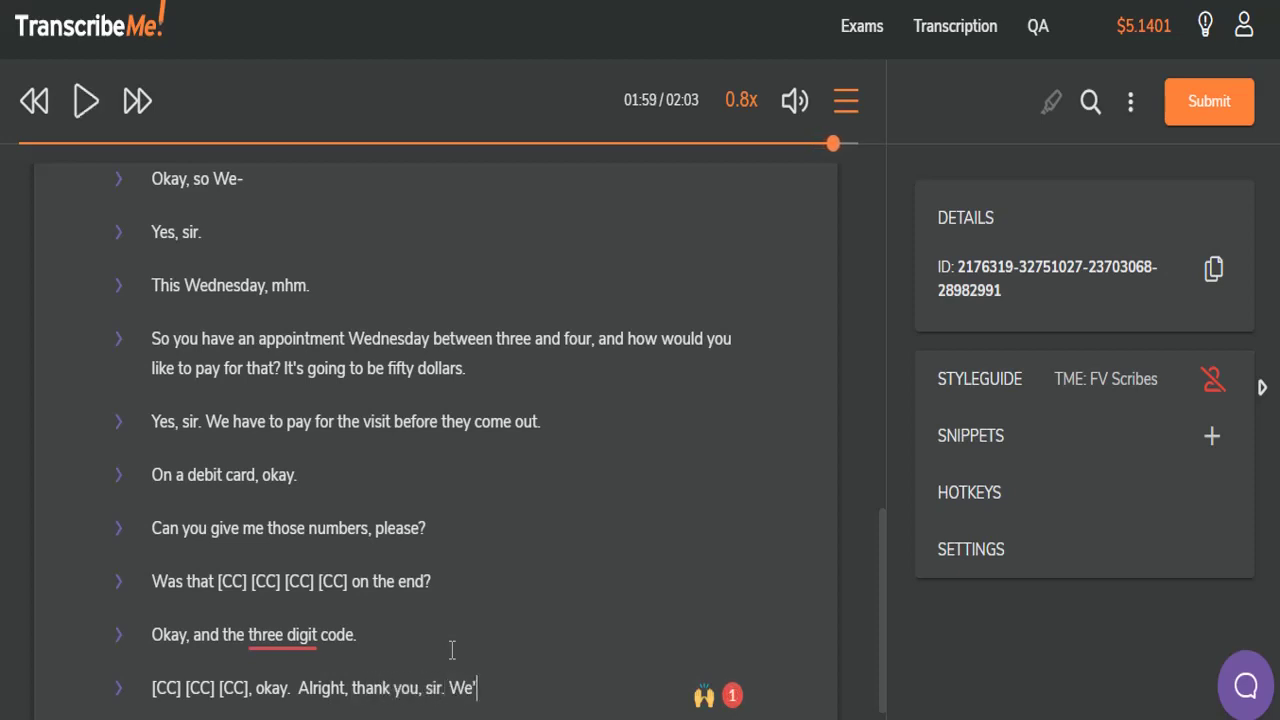
{"action": "type", "text": "he tech out"}
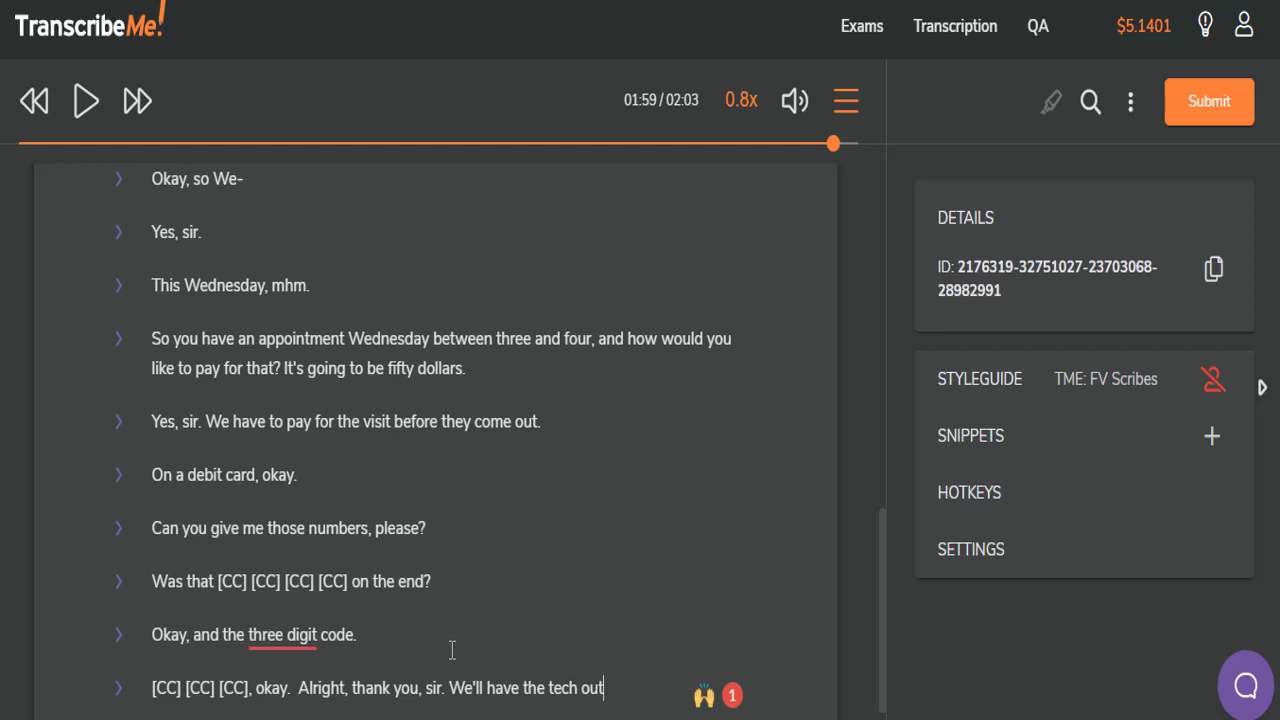
{"action": "type", "text": "between three and four"}
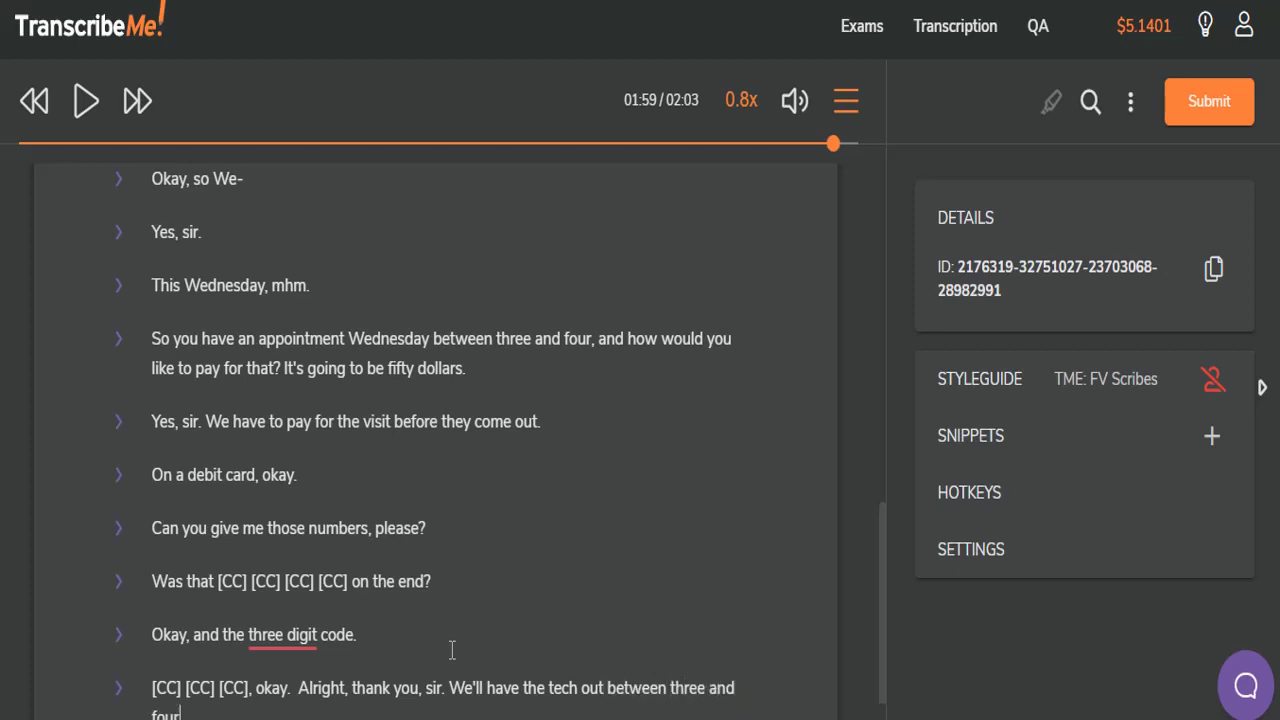
{"action": "scroll", "coordinate": [452, 650], "scroll_direction": "down", "scroll_amount": 1}
{"action": "type", "text": "our "}
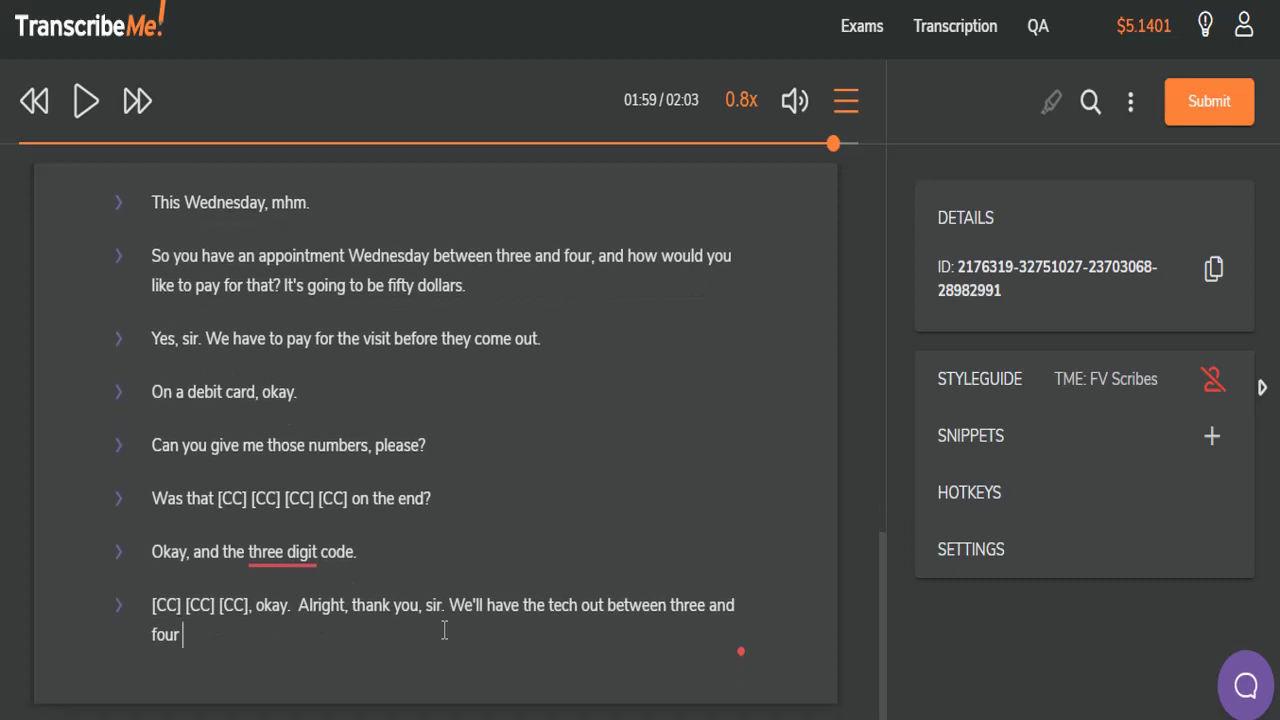
Finish the closing paragraph with "on Wednesday. You have a good day." and add "Bye bye." as a new paragraph
{"action": "type", "text": "on Wednesday. You"}
{"action": "key", "text": "Tab"}
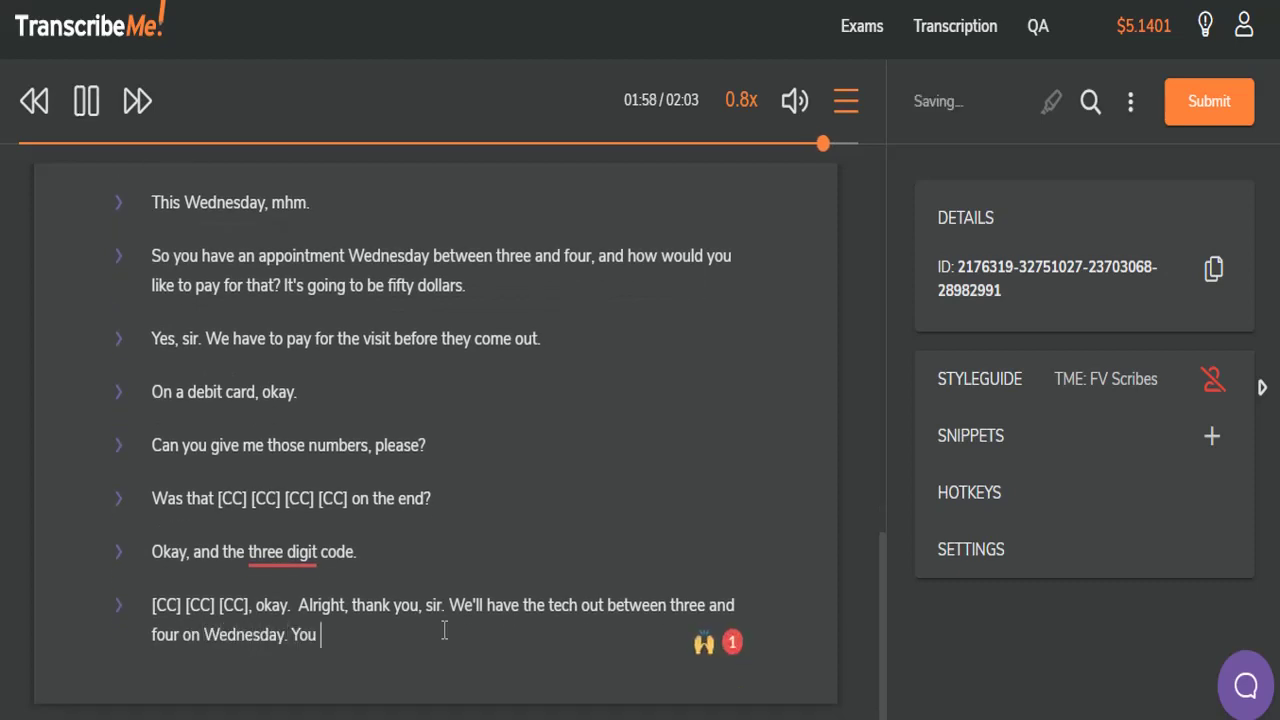
{"action": "type", "text": "have"}
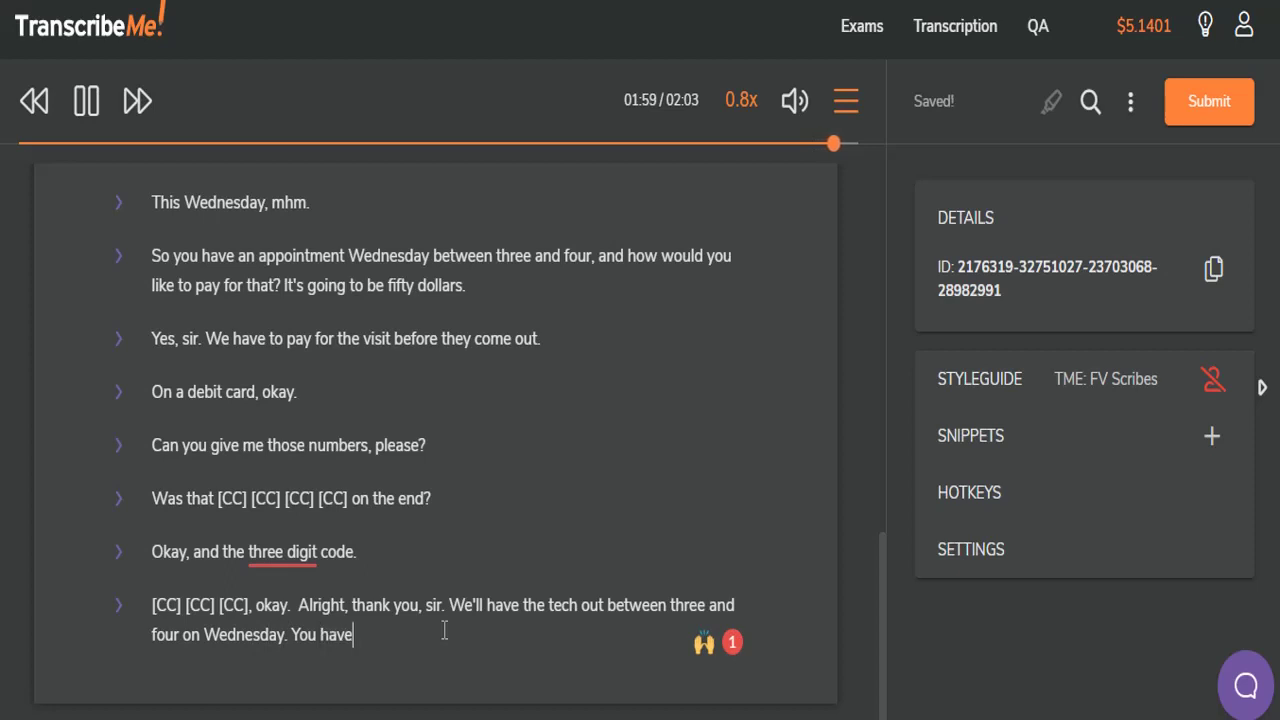
{"action": "type", "text": " a good day."}
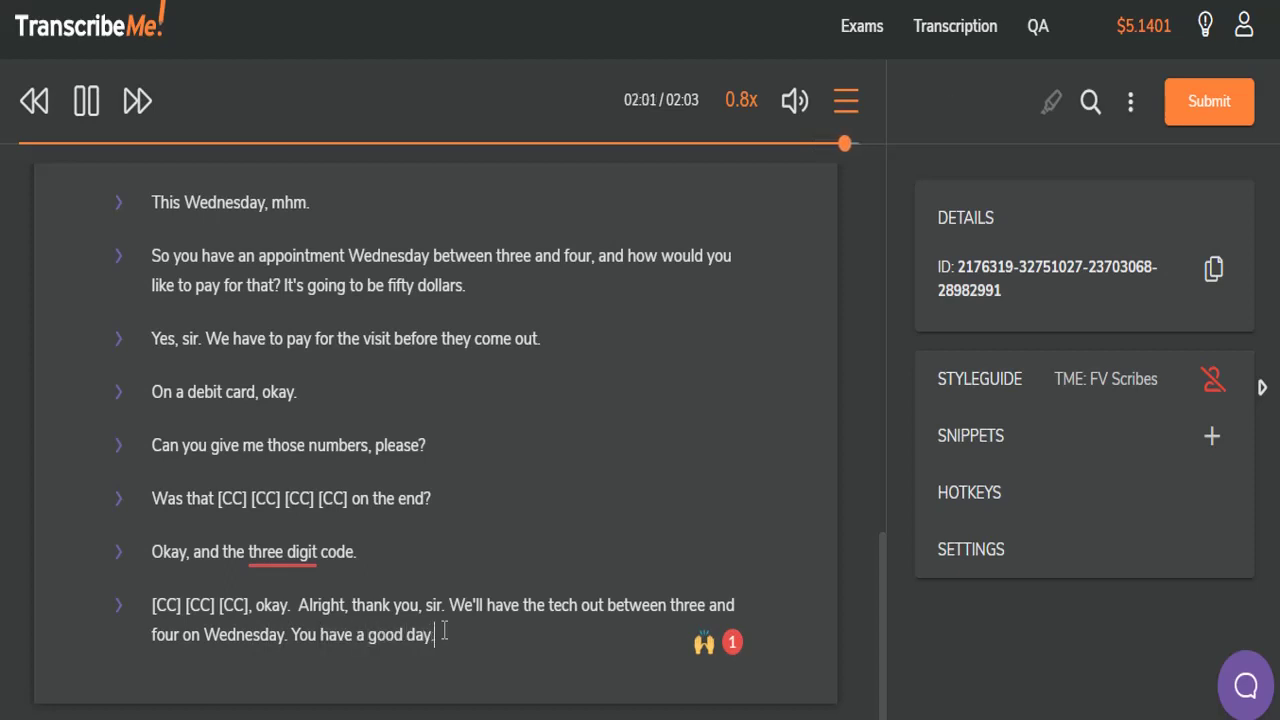
{"action": "key", "text": "Return"}
{"action": "type", "text": "Bye bye."}
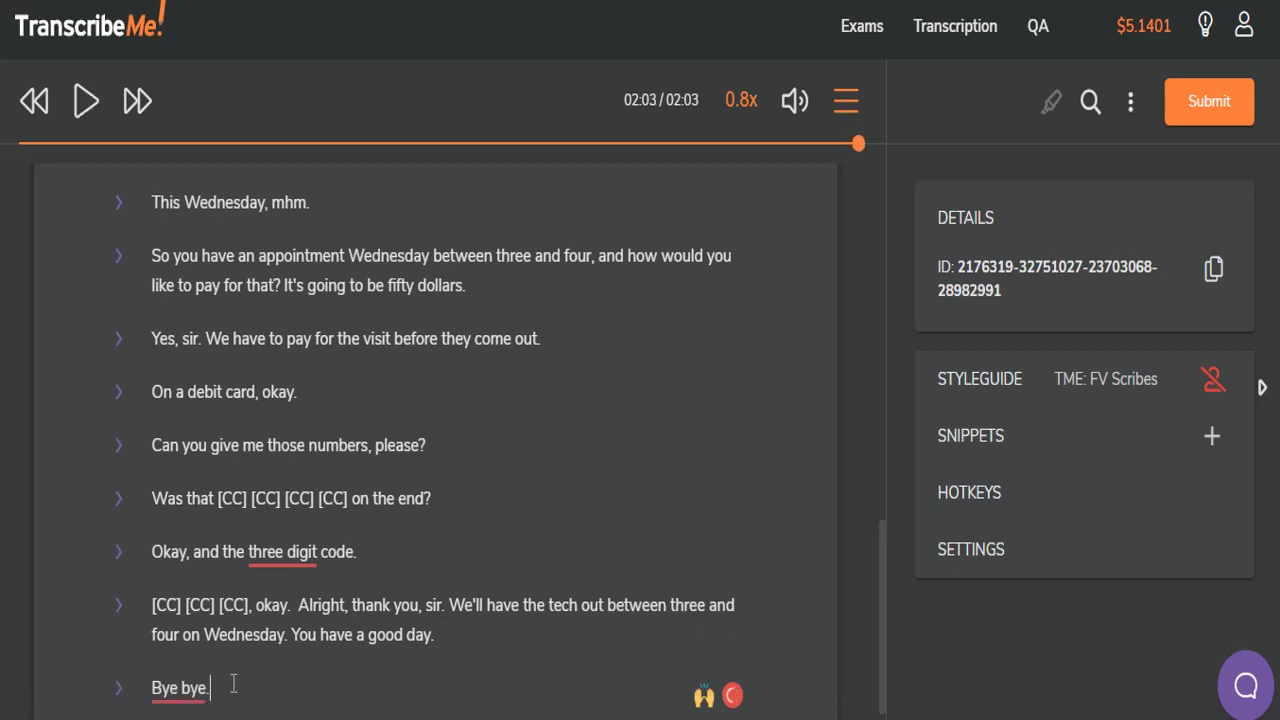
Return the audio to the start of the call and set the playback speed to 1.2x
{"action": "mouse_move", "coordinate": [155, 696]}
{"action": "scroll", "coordinate": [347, 350], "scroll_direction": "up", "scroll_amount": 5}
{"action": "scroll", "coordinate": [347, 350], "scroll_direction": "up", "scroll_amount": 5}
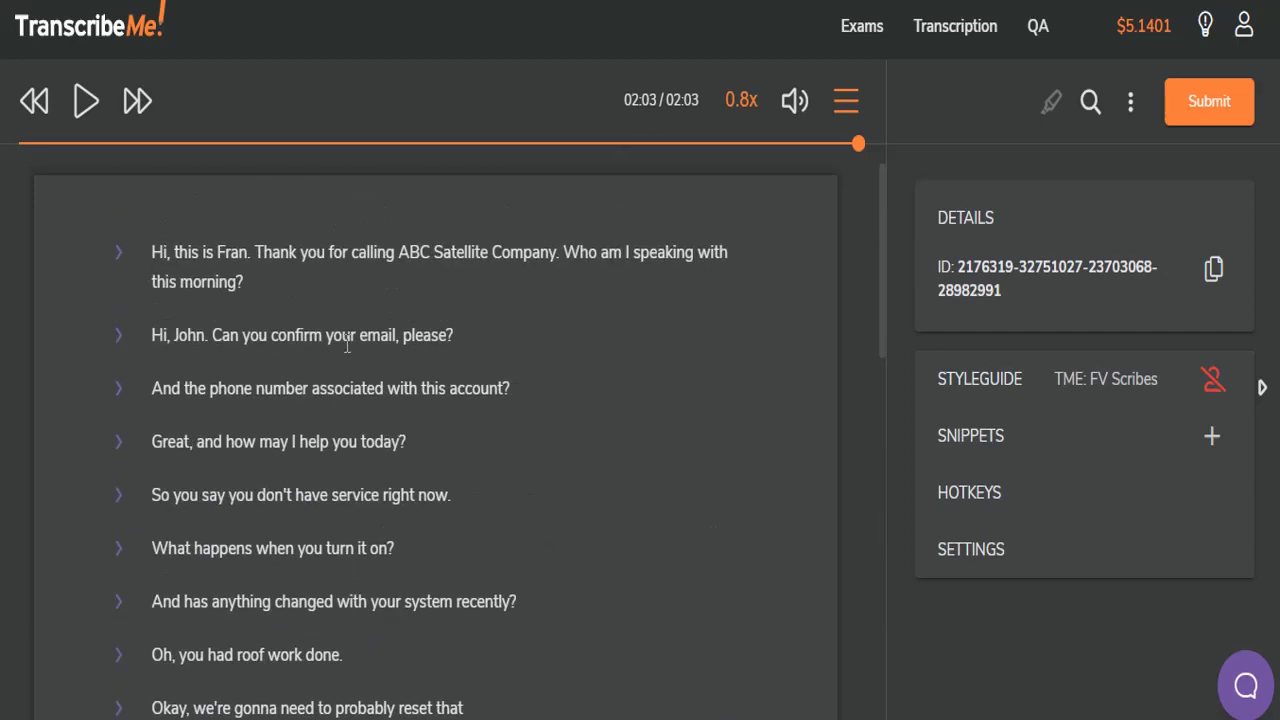
{"action": "left_click_drag", "start_coordinate": [858, 142], "coordinate": [20, 133]}
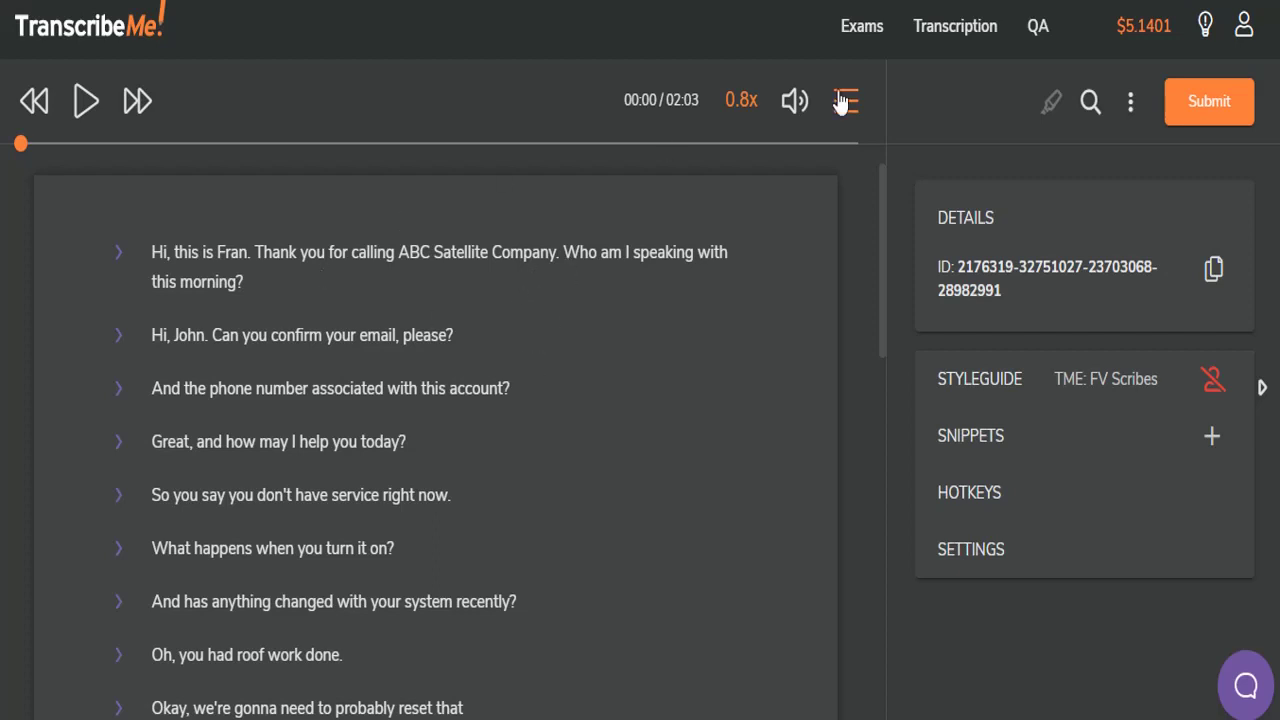
{"action": "left_click", "coordinate": [731, 118]}
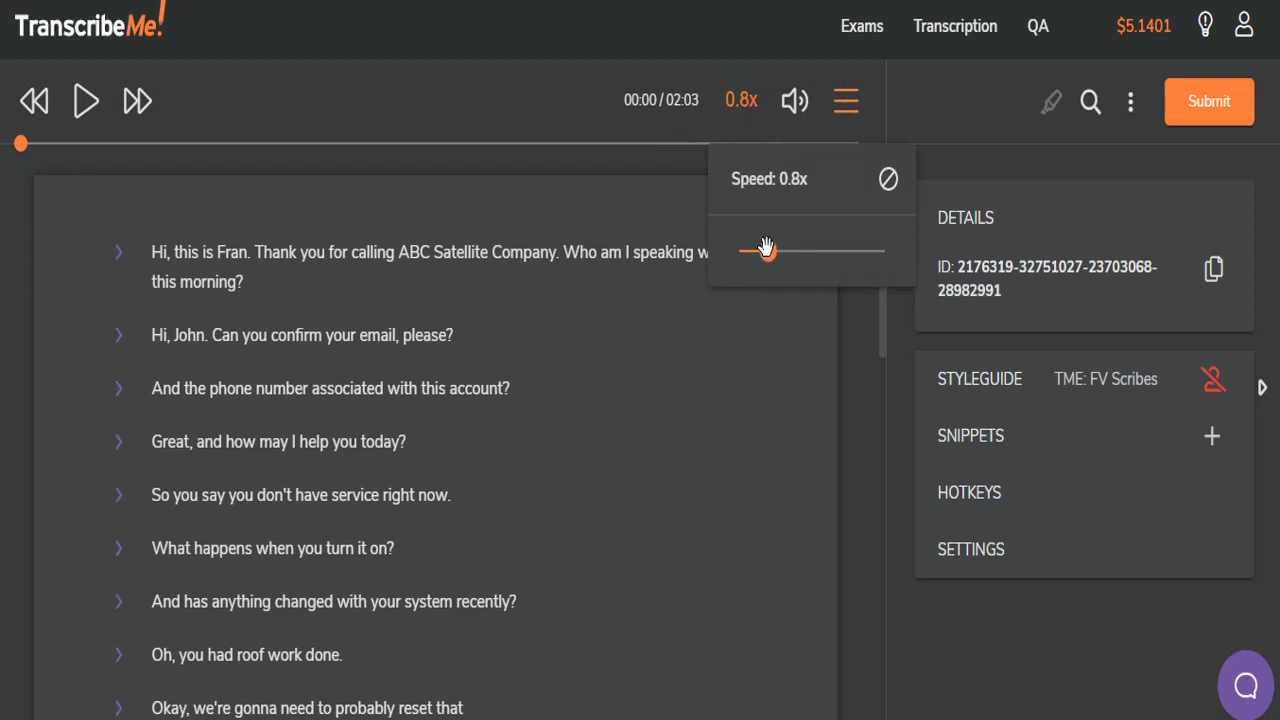
{"action": "left_click_drag", "start_coordinate": [767, 251], "coordinate": [805, 251]}
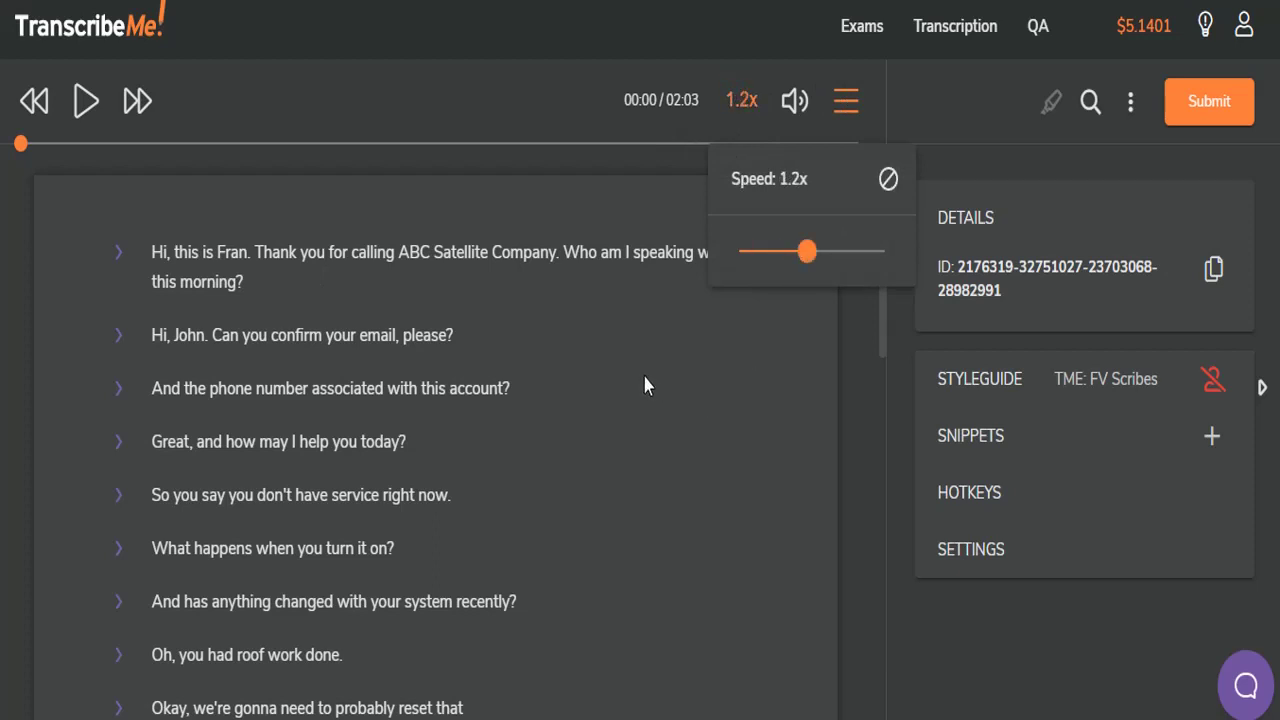
{"action": "left_click", "coordinate": [582, 375]}
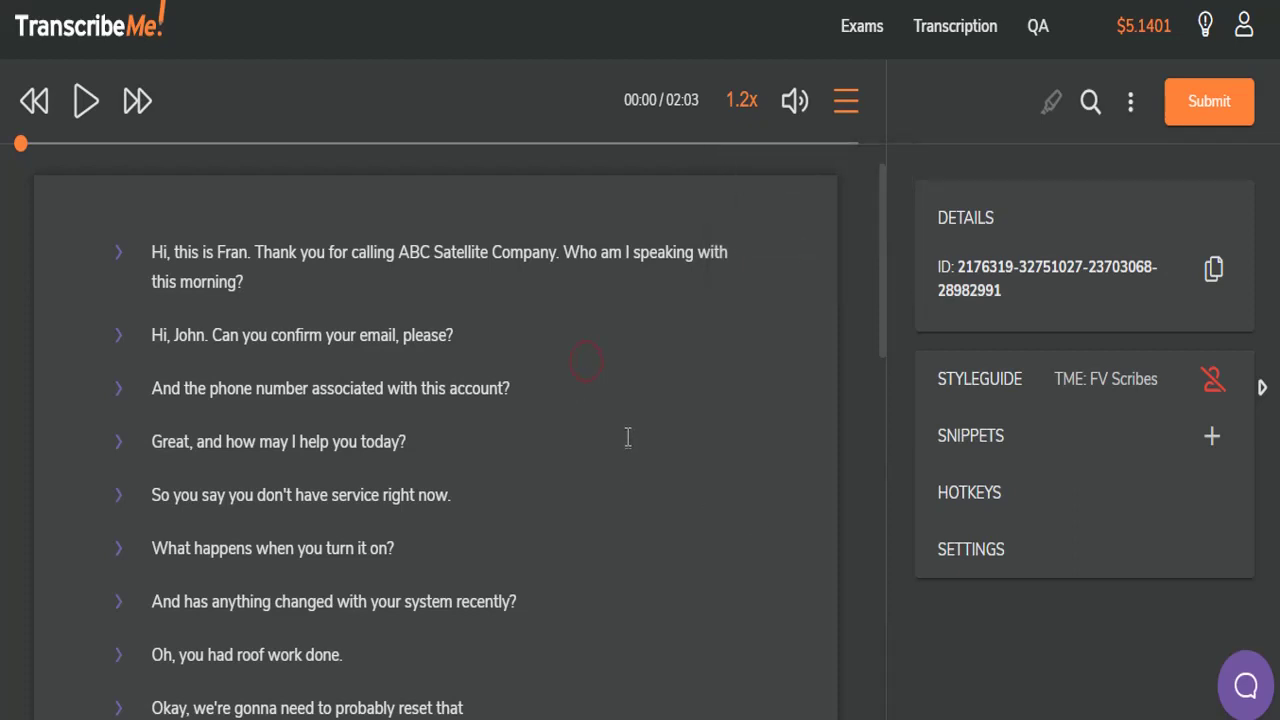
Proof-listen from the start and change "Yes, sir" to "Y- yes, sir" in the paragraph about paying for the visit
{"action": "key", "text": "Tab"}
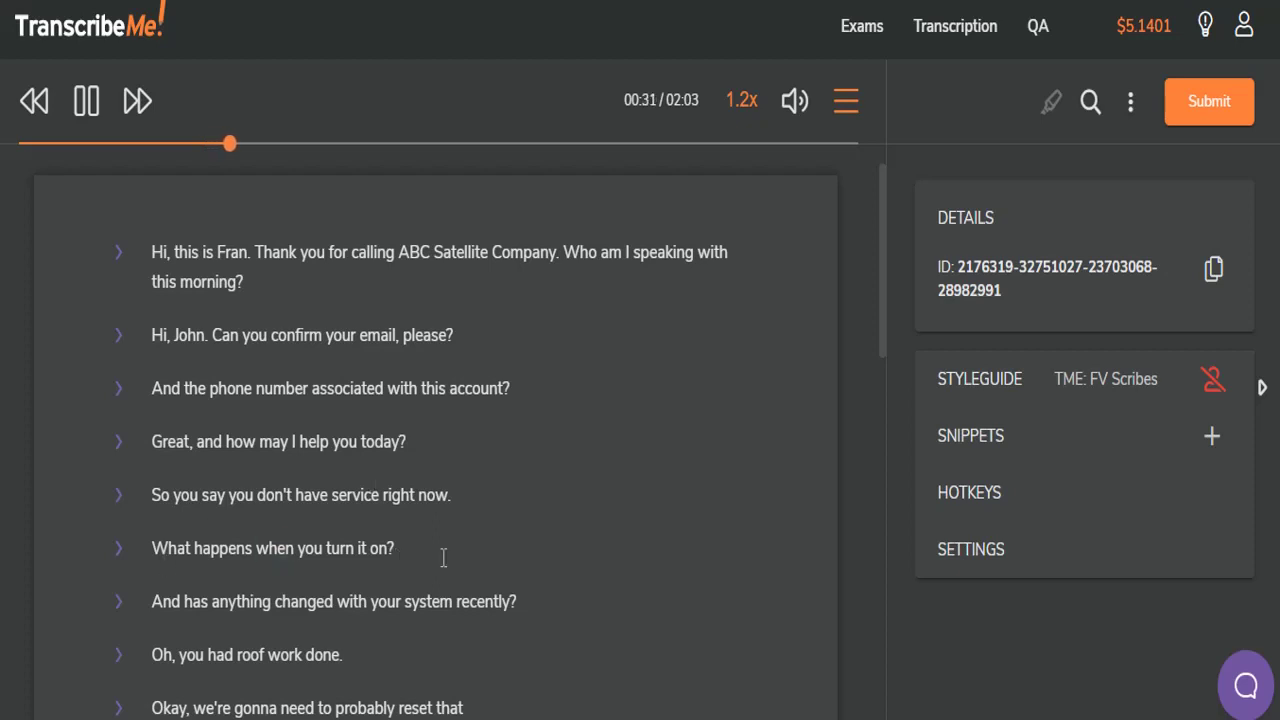
{"action": "scroll", "coordinate": [440, 553], "scroll_direction": "down", "scroll_amount": 1}
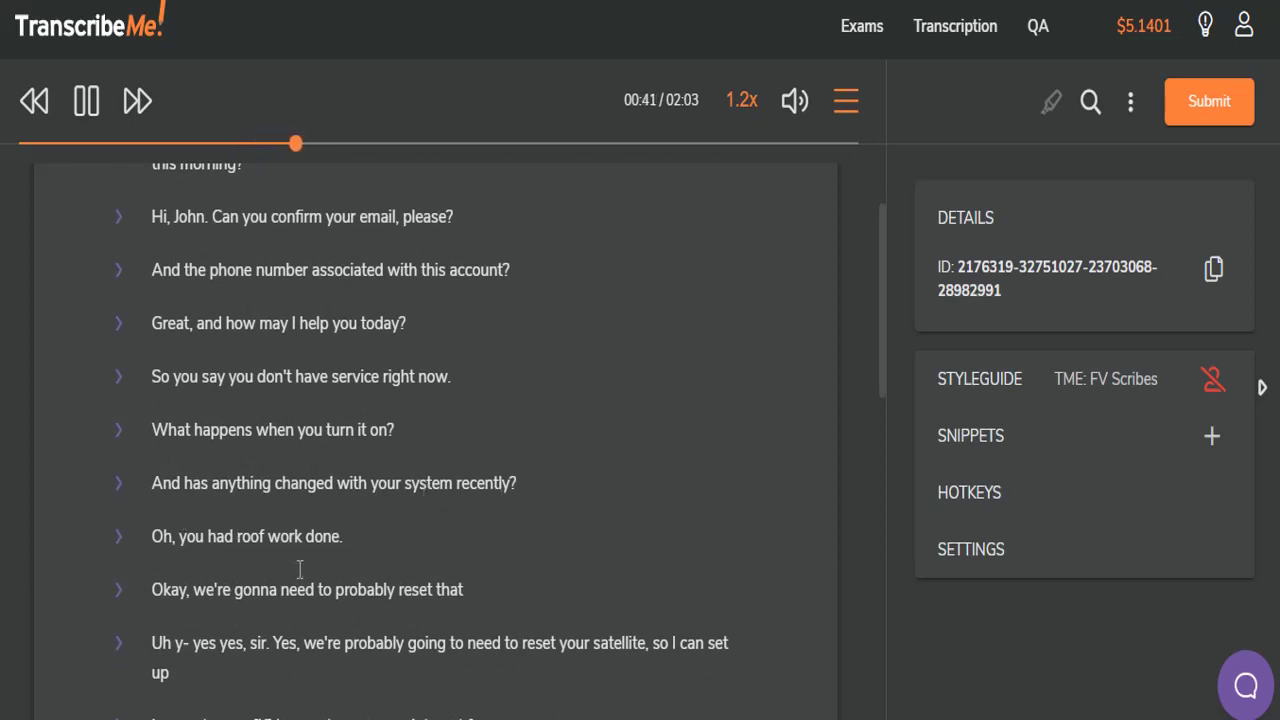
{"action": "scroll", "coordinate": [266, 543], "scroll_direction": "down", "scroll_amount": 1}
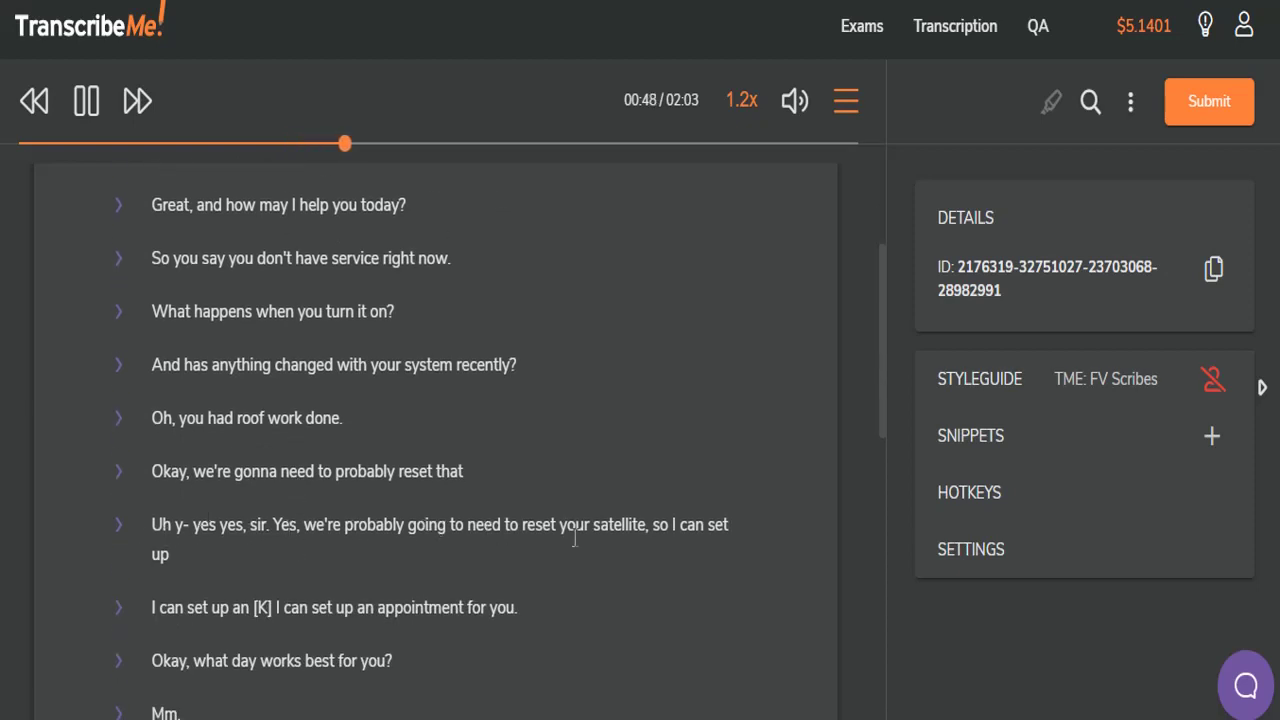
{"action": "scroll", "coordinate": [217, 366], "scroll_direction": "down", "scroll_amount": 2}
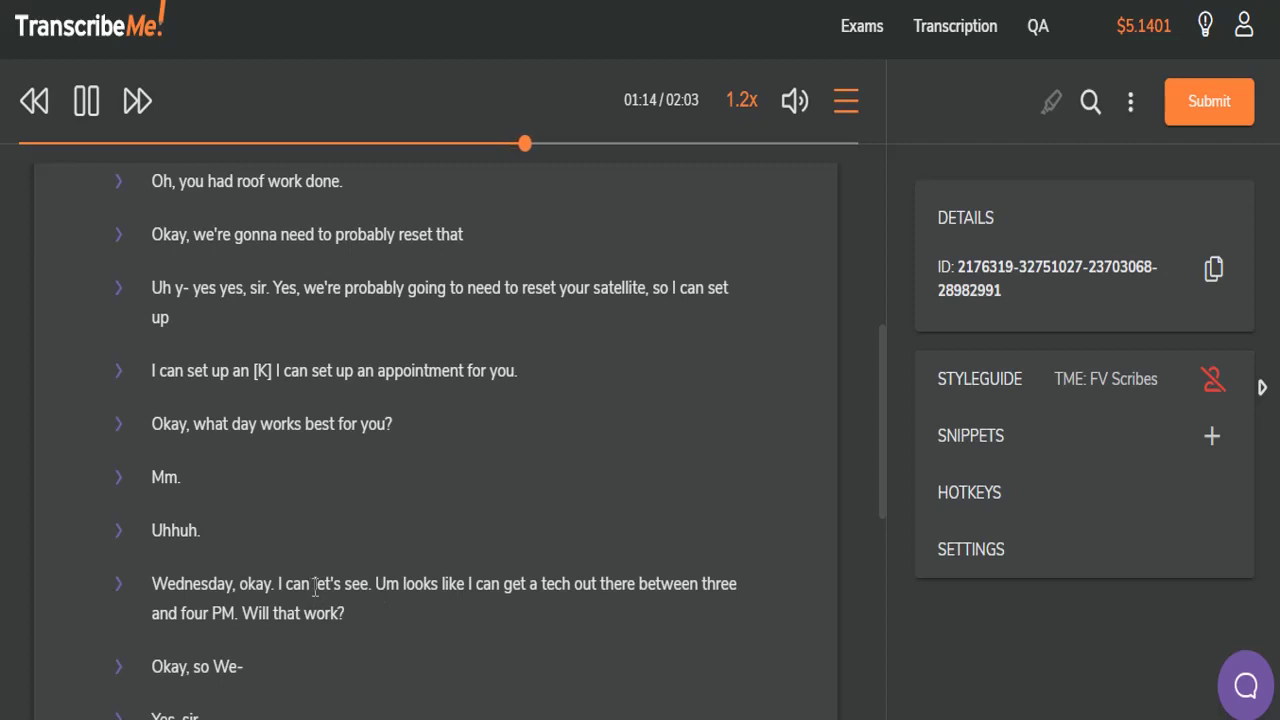
{"action": "scroll", "coordinate": [315, 587], "scroll_direction": "down", "scroll_amount": 3}
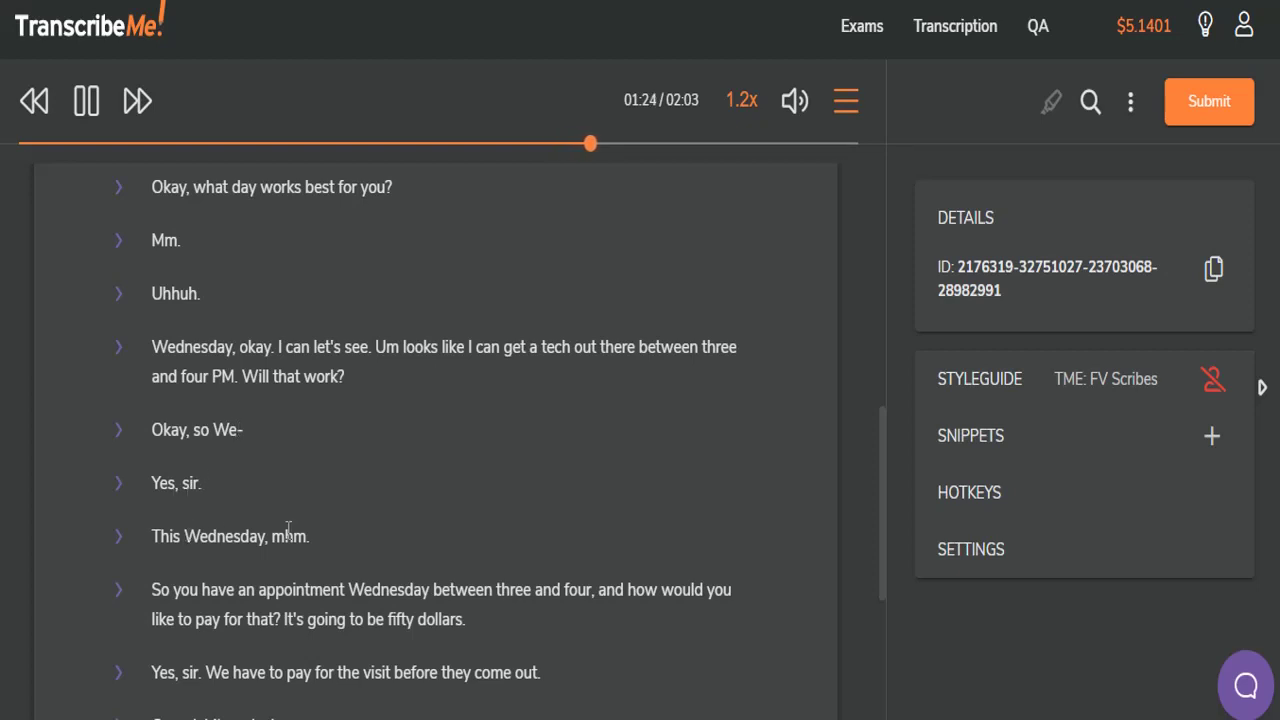
{"action": "scroll", "coordinate": [288, 530], "scroll_direction": "down", "scroll_amount": 3}
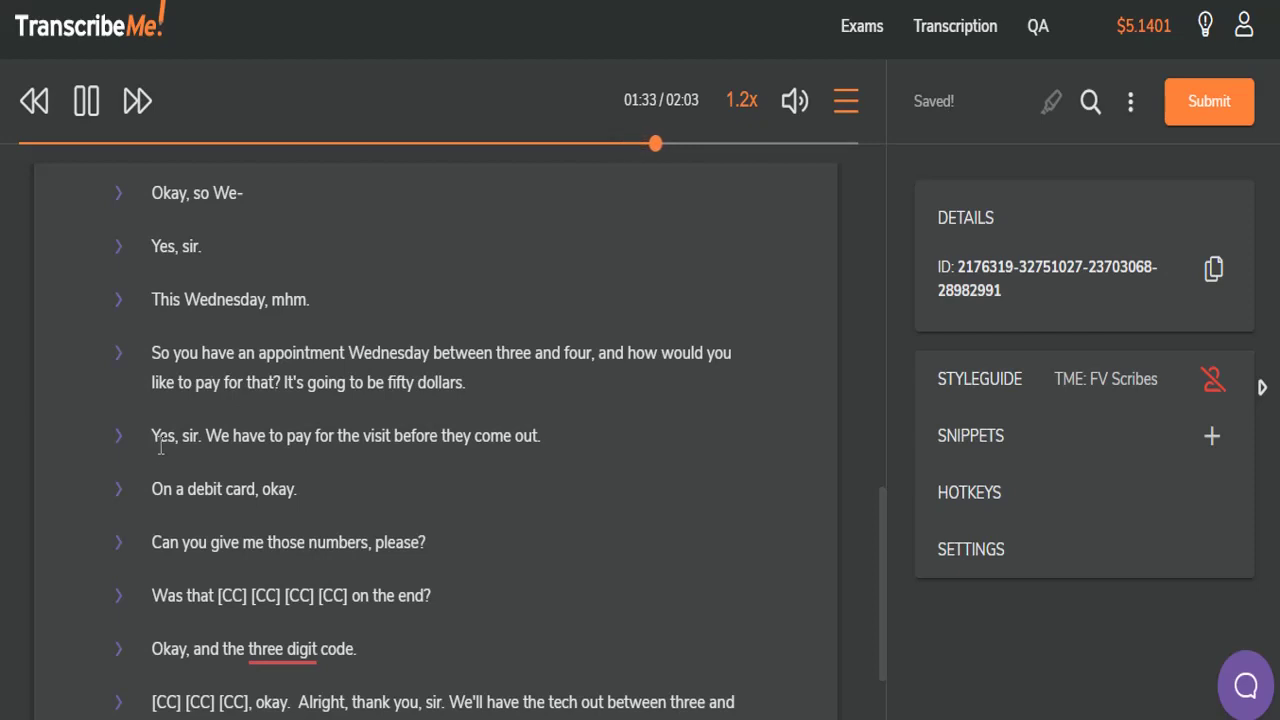
{"action": "key", "text": "Tab"}
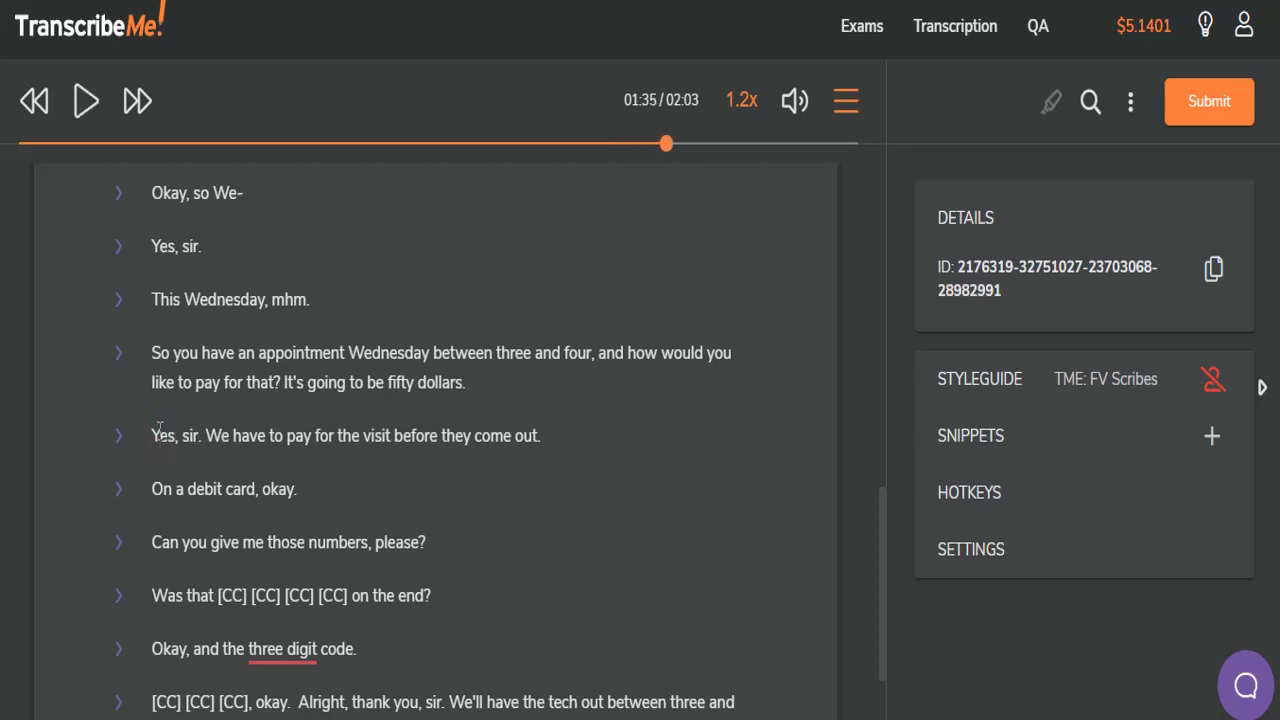
{"action": "key", "text": "Tab"}
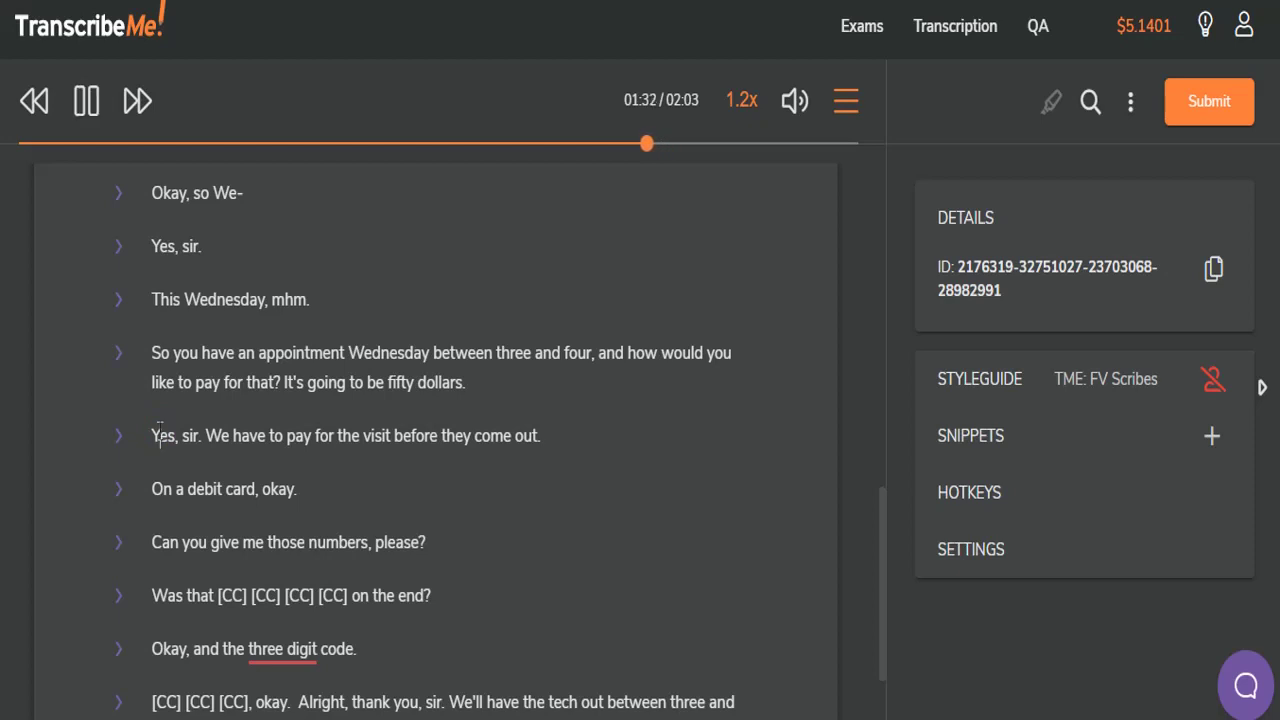
{"action": "key", "text": "Tab"}
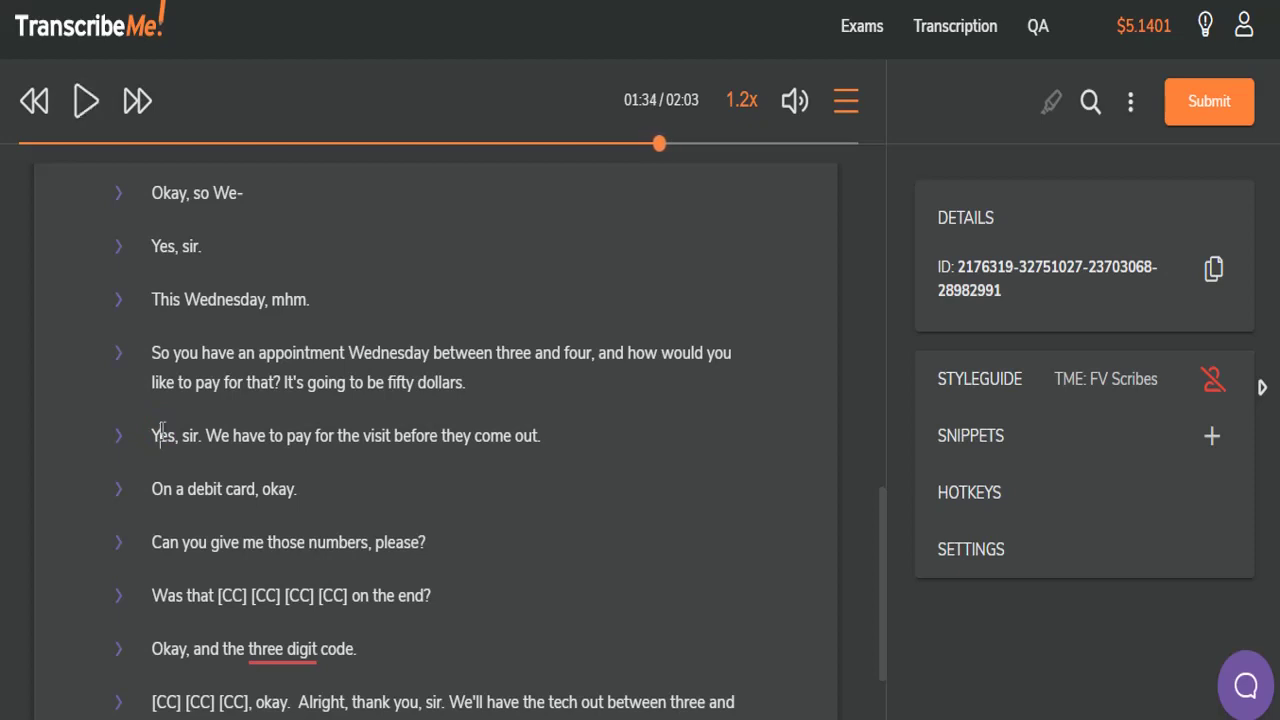
{"action": "left_click", "coordinate": [162, 435]}
{"action": "type", "text": "- y"}
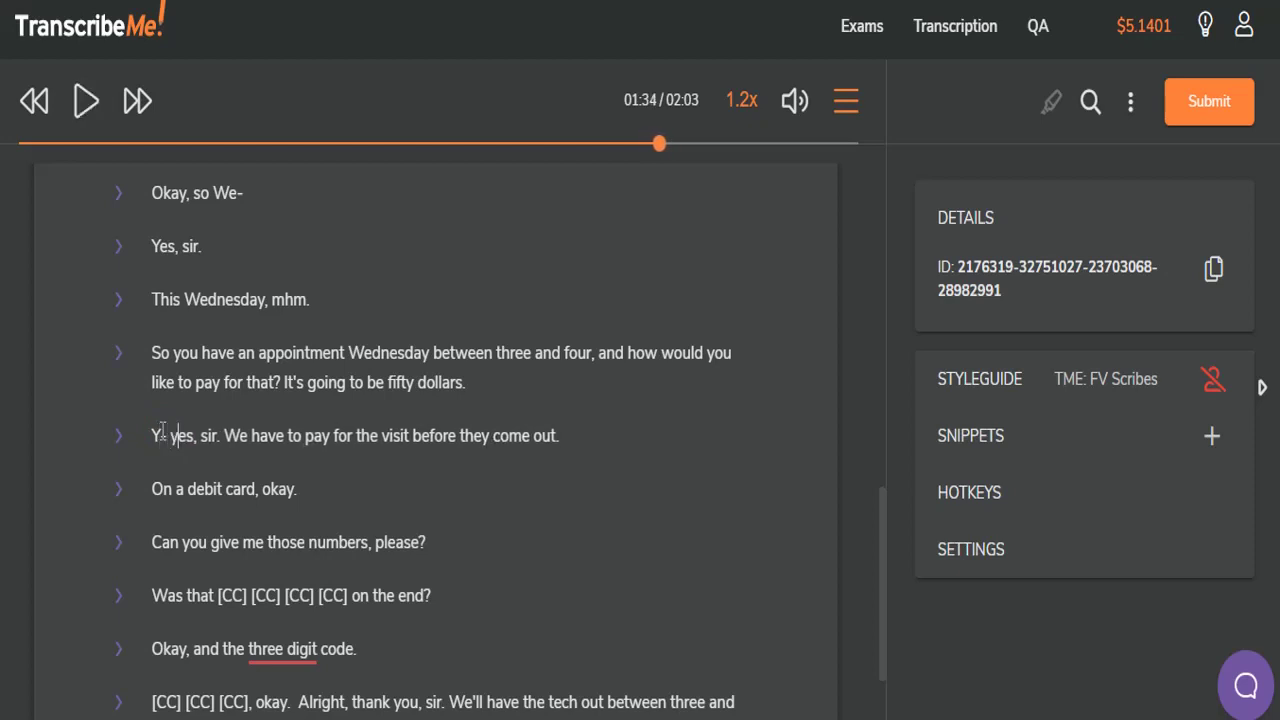
Continue proof-listening to the end of the call and insert "there" after "We'll have the tech out" in the closing paragraph
{"action": "key", "text": "Tab"}
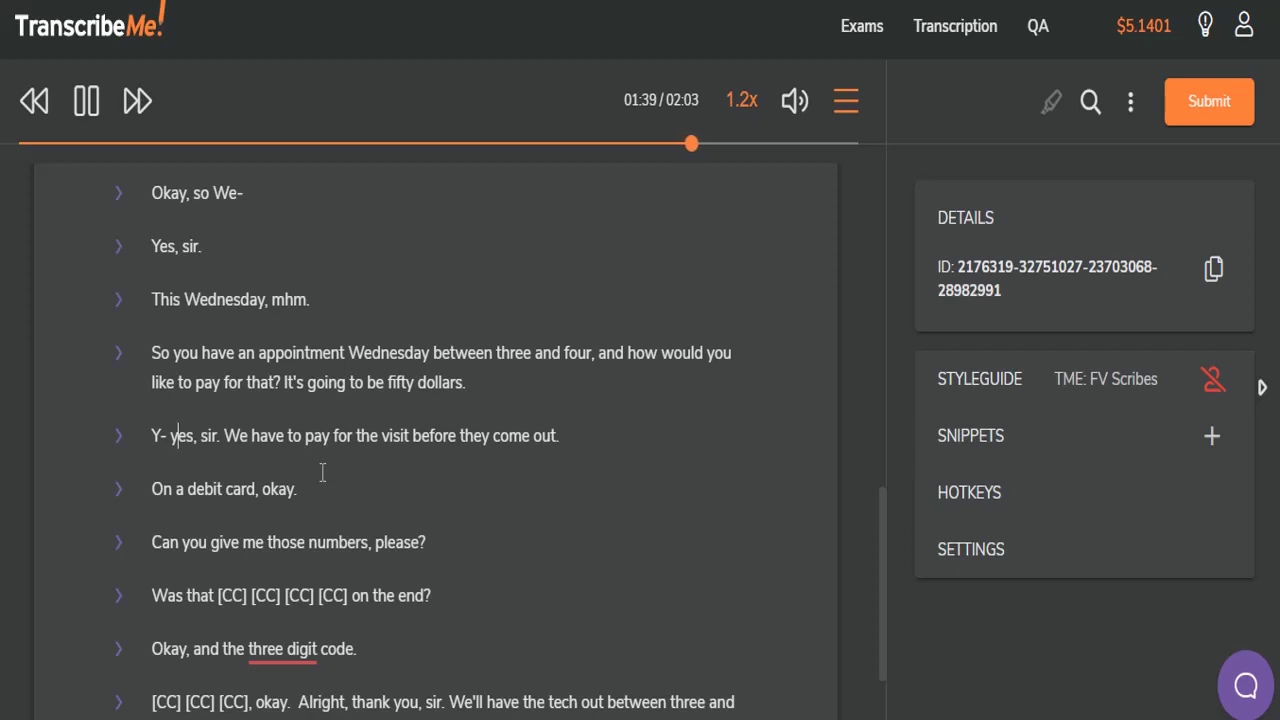
{"action": "key", "text": "Tab"}
{"action": "key", "text": "Tab"}
{"action": "scroll", "coordinate": [610, 394], "scroll_direction": "down", "scroll_amount": 1}
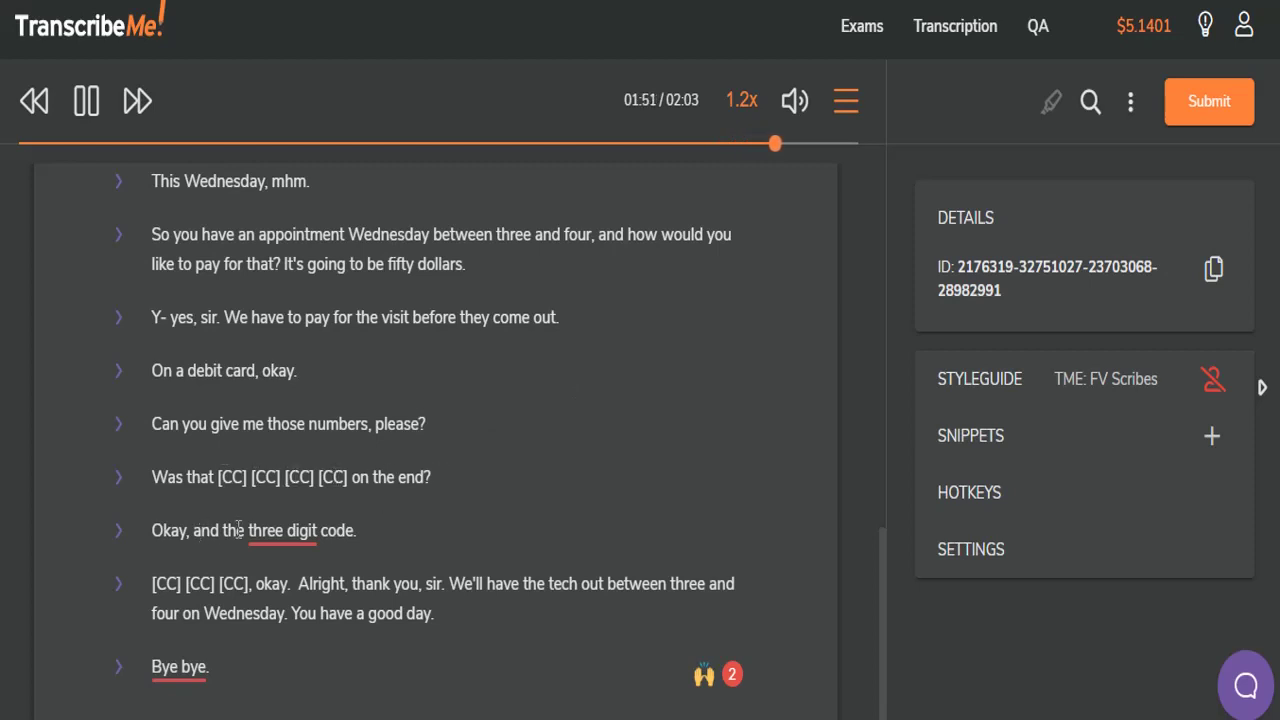
{"action": "scroll", "coordinate": [211, 532], "scroll_direction": "down", "scroll_amount": 1}
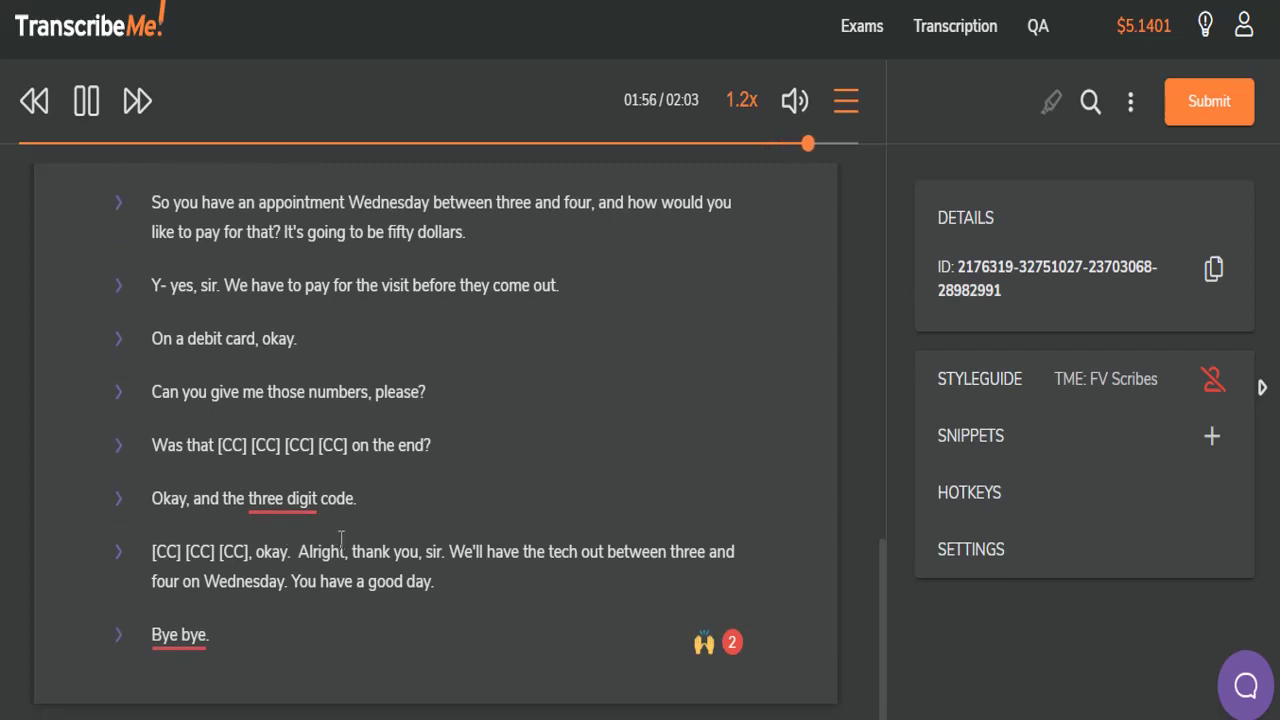
{"action": "key", "text": "ctrl+space"}
{"action": "left_click", "coordinate": [604, 551]}
{"action": "type", "text": "there"}
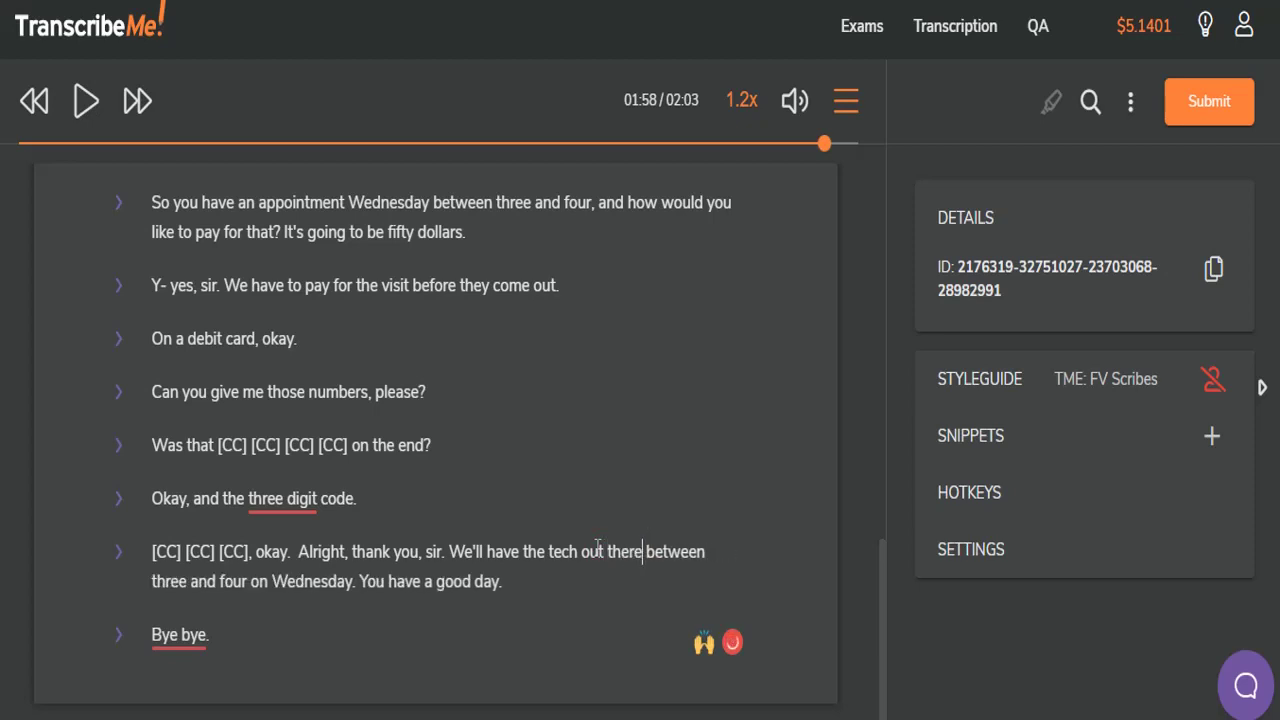
{"action": "key", "text": "ctrl+space"}
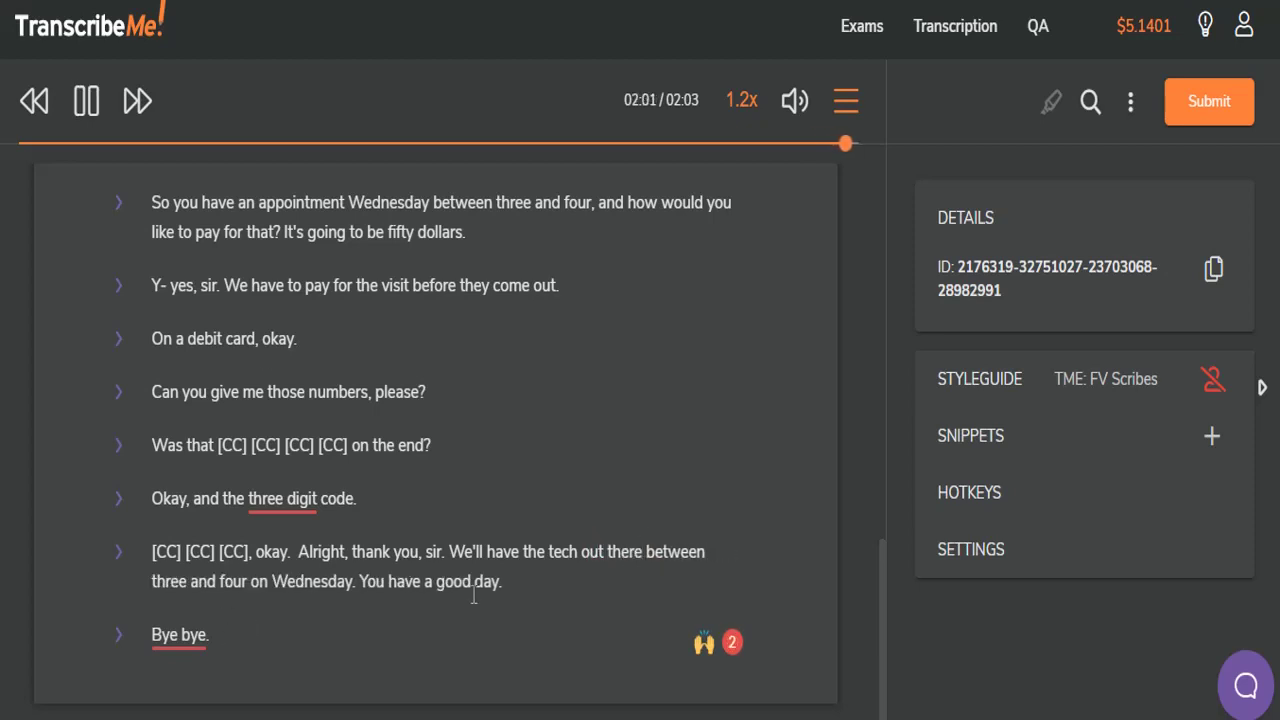
{"action": "key", "text": "ctrl+space"}
Join the two sentences in the "Y- yes, sir" paragraph so they read "sir, we have to pay"
{"action": "left_click", "coordinate": [238, 284]}
{"action": "key", "text": "BackSpace"}
{"action": "key", "text": "BackSpace"}
{"action": "key", "text": "BackSpace"}
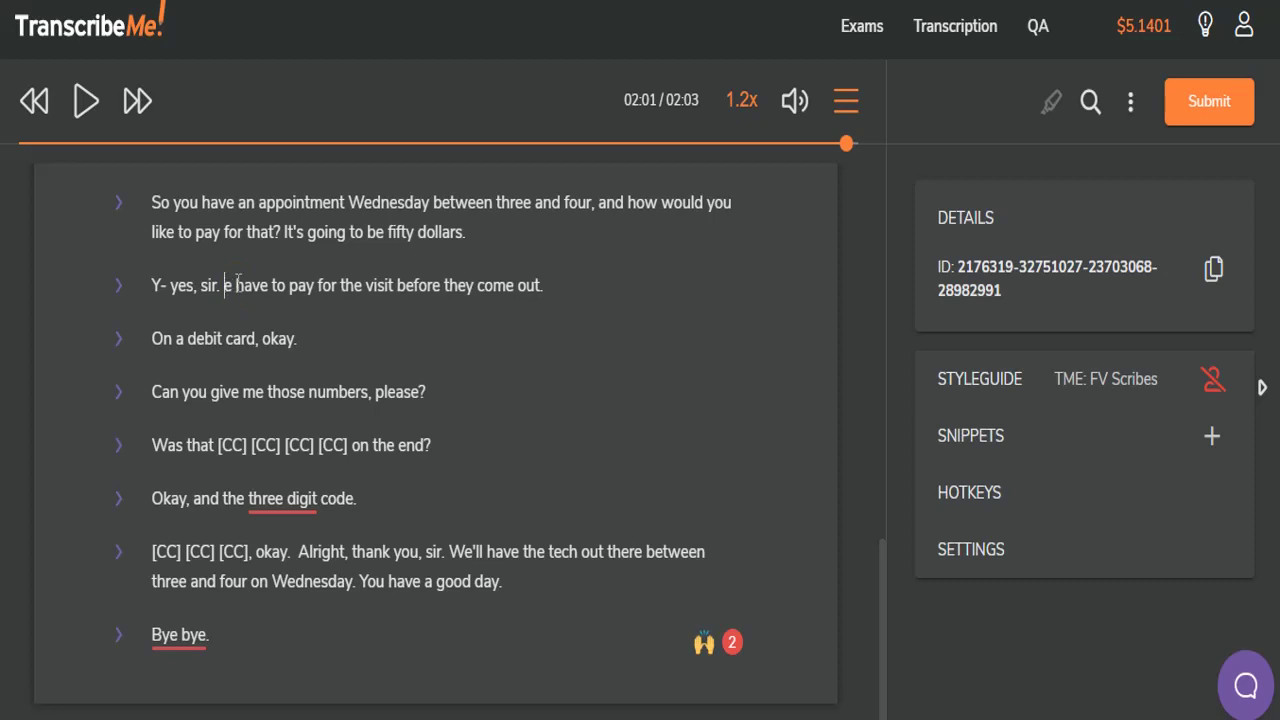
{"action": "type", "text": ", w"}
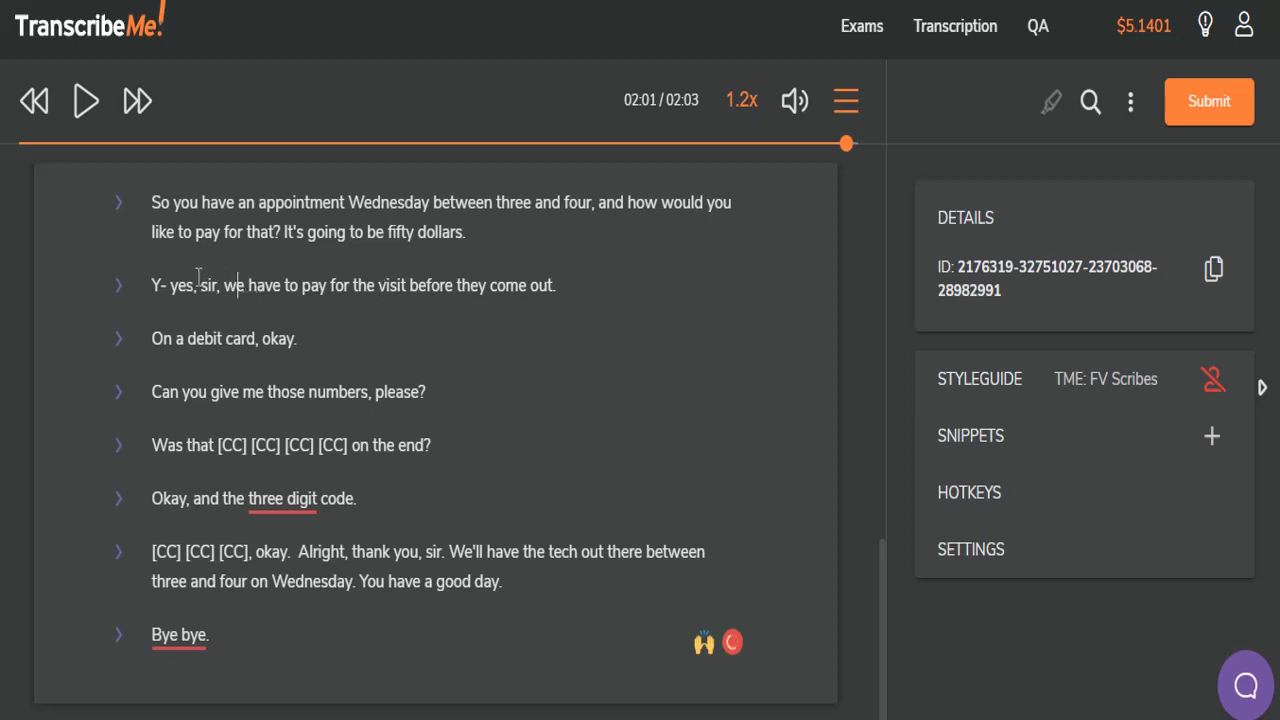
Replay the audio around 00:58 and add an [N] tag after "Okay, what day works best for you?"
{"action": "scroll", "coordinate": [408, 524], "scroll_direction": "up", "scroll_amount": 10}
{"action": "left_click", "coordinate": [408, 524]}
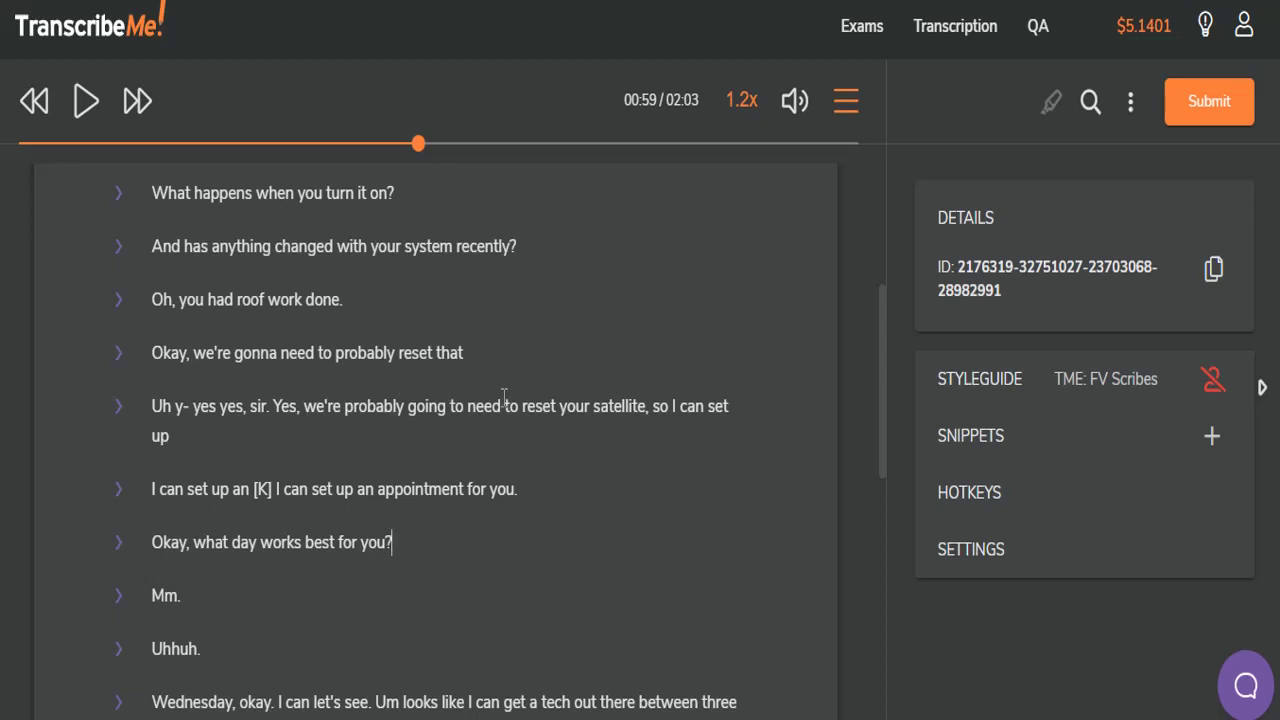
{"action": "left_click", "coordinate": [402, 143]}
{"action": "key", "text": "Tab"}
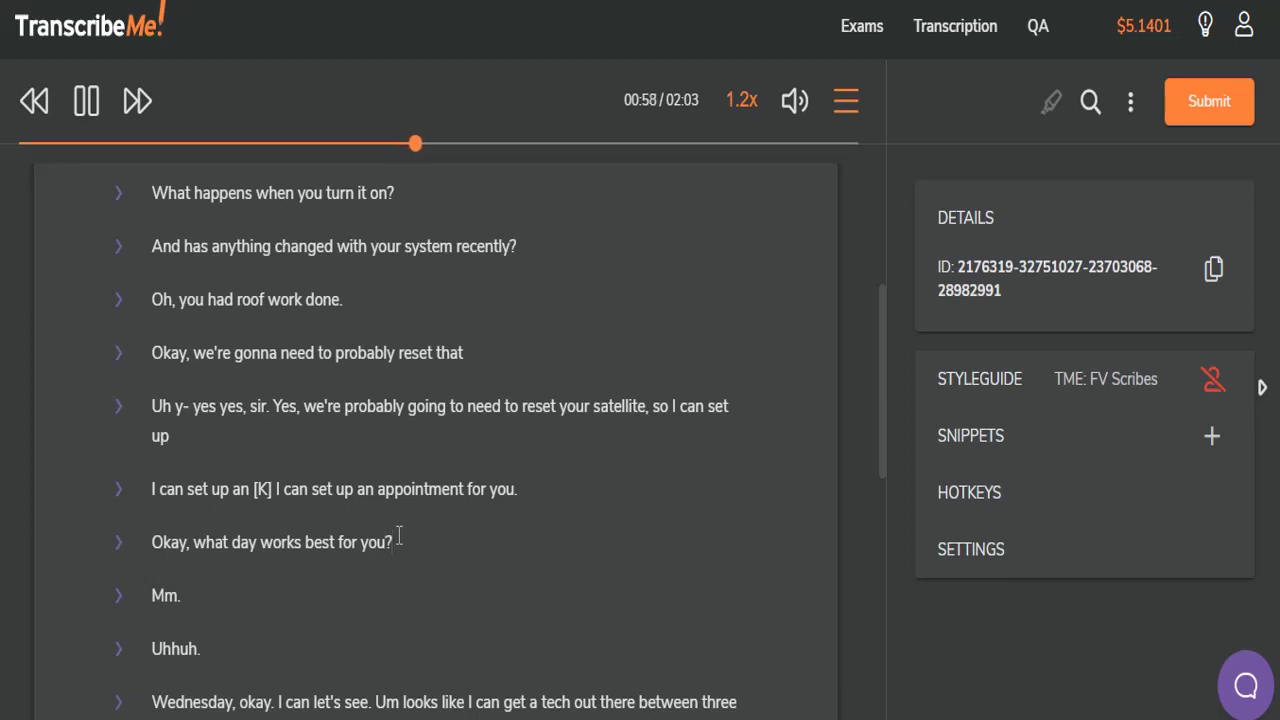
{"action": "key", "text": "Tab"}
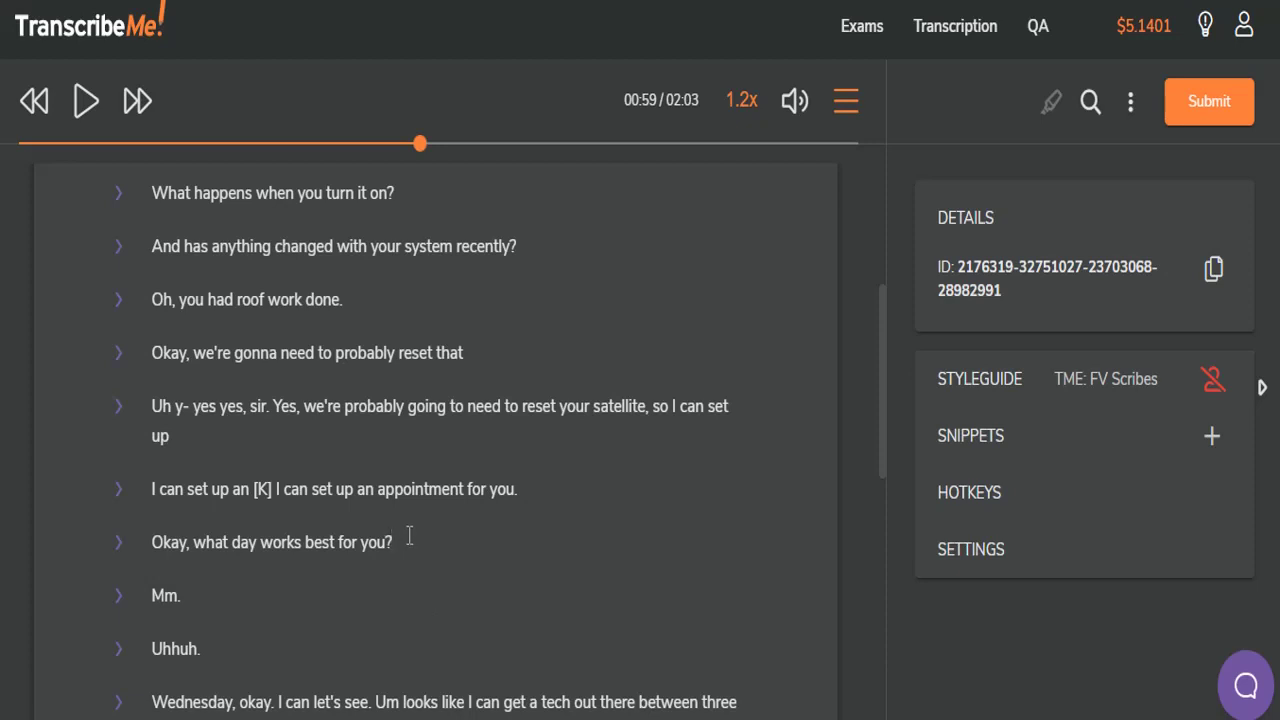
{"action": "type", "text": "[N]"}
Replay the first seconds of the call and insert an [S] tag before the opening greeting
{"action": "key", "text": "ctrl+Home"}
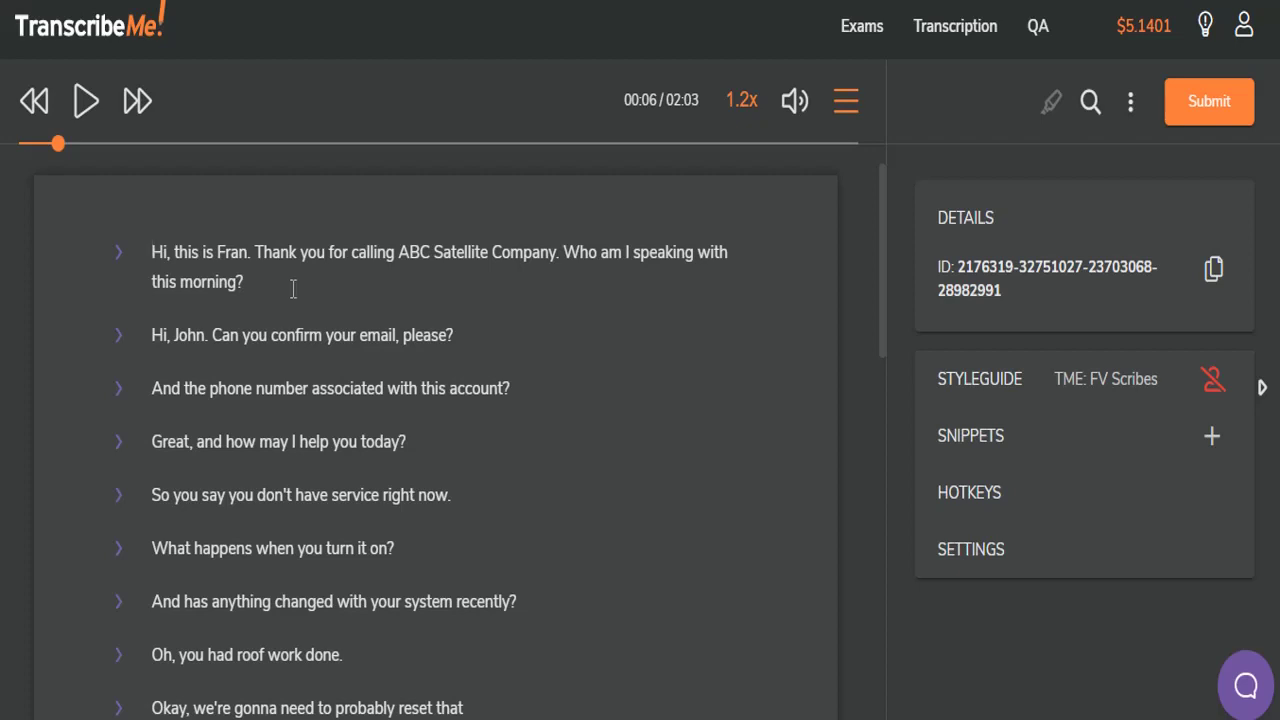
{"action": "left_click_drag", "start_coordinate": [59, 144], "coordinate": [18, 144]}
{"action": "key", "text": "Tab"}
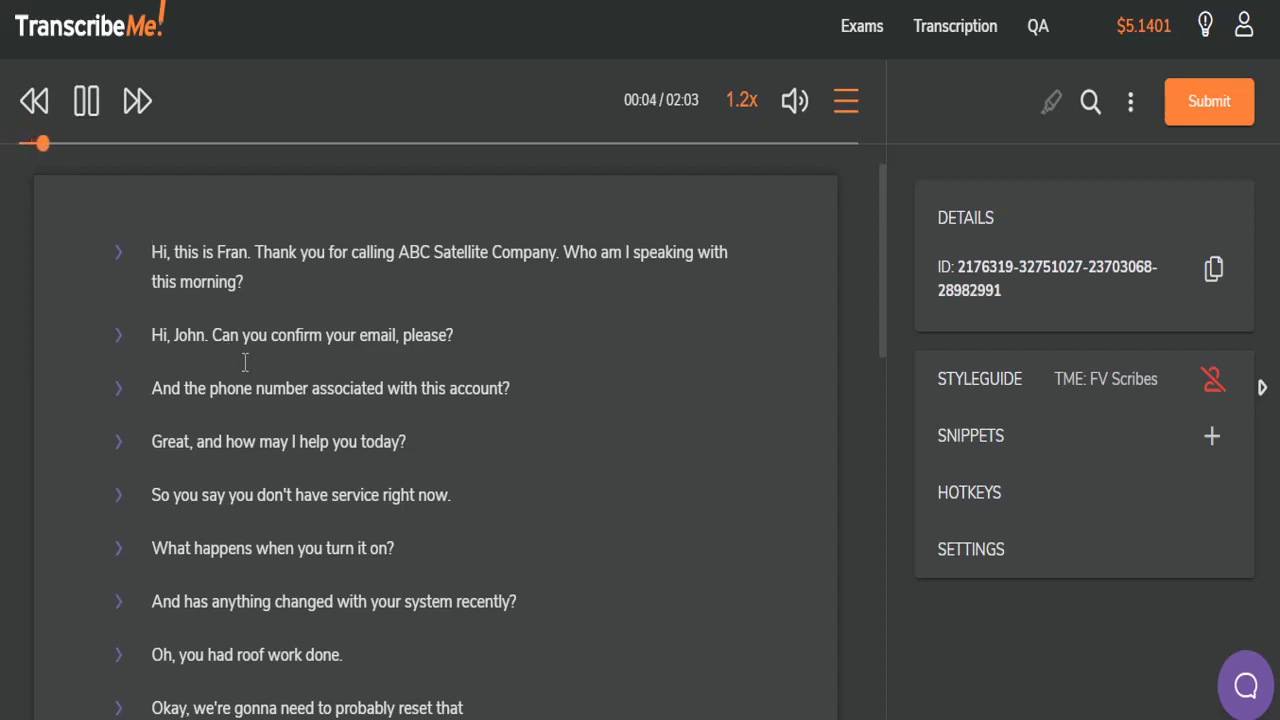
{"action": "key", "text": "Tab"}
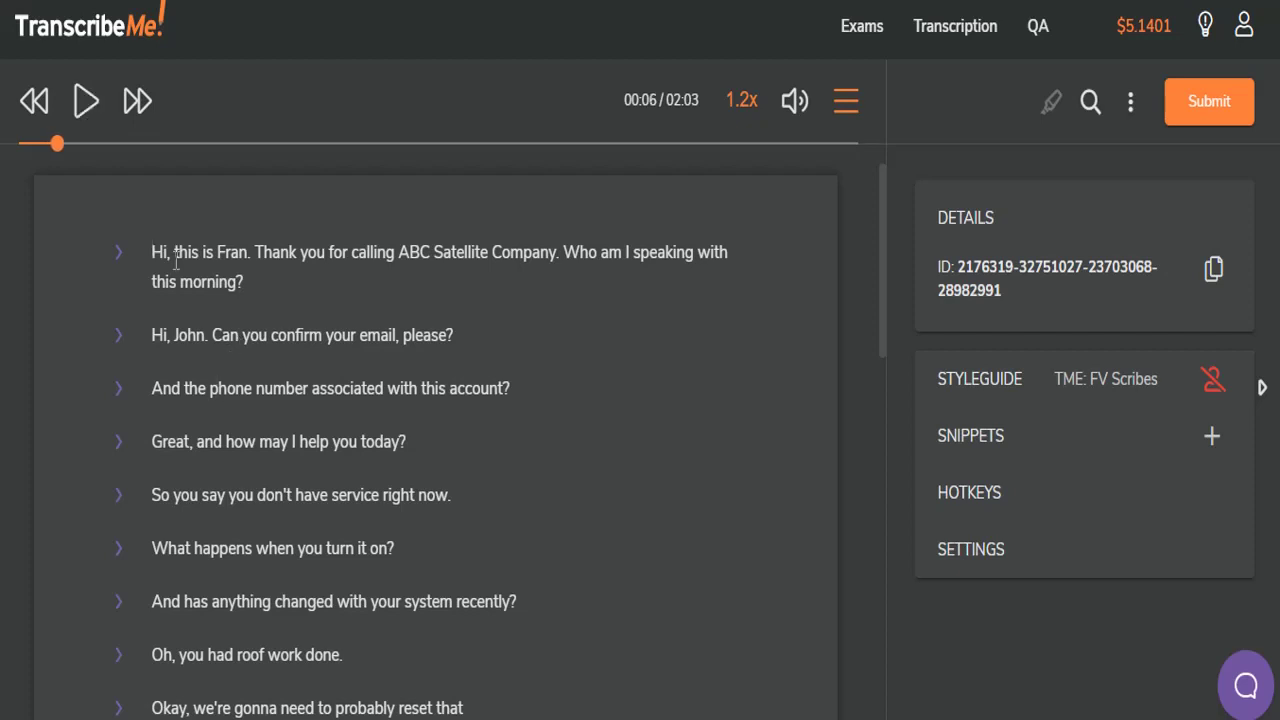
{"action": "type", "text": "[S]"}
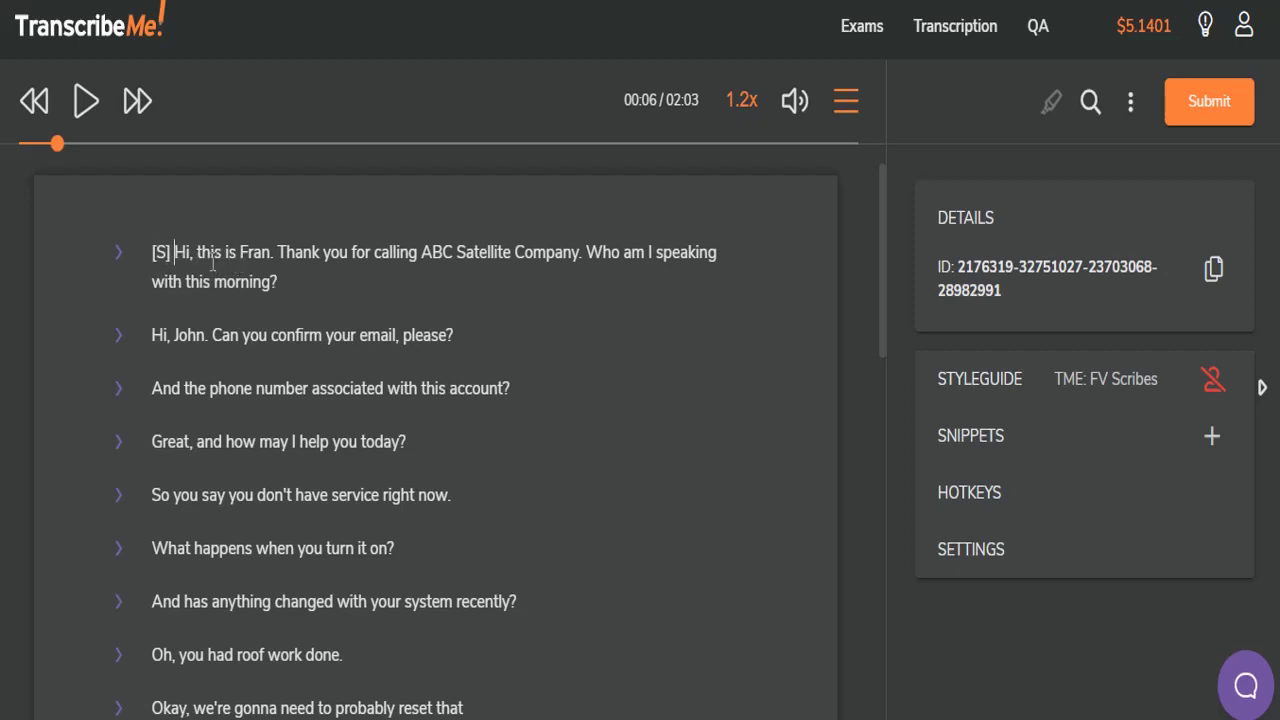
End the "Okay, and the three digit code" paragraph with a question mark instead of a period
{"action": "scroll", "coordinate": [436, 400], "scroll_direction": "down", "scroll_amount": 15}
{"action": "left_click", "coordinate": [436, 532]}
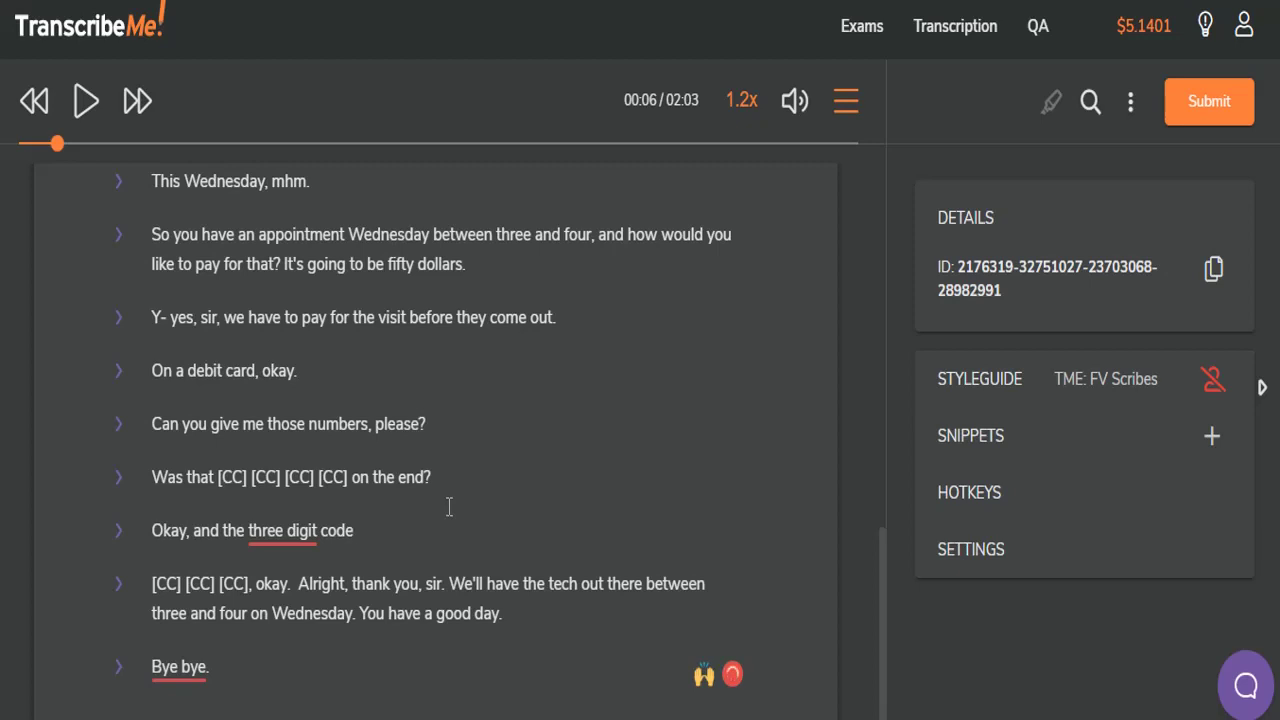
{"action": "type", "text": "?"}
Look over the transcript, try to submit and exit the job, and skip the punctuation error after the [CC] tag
{"action": "key", "text": "ctrl+Home"}
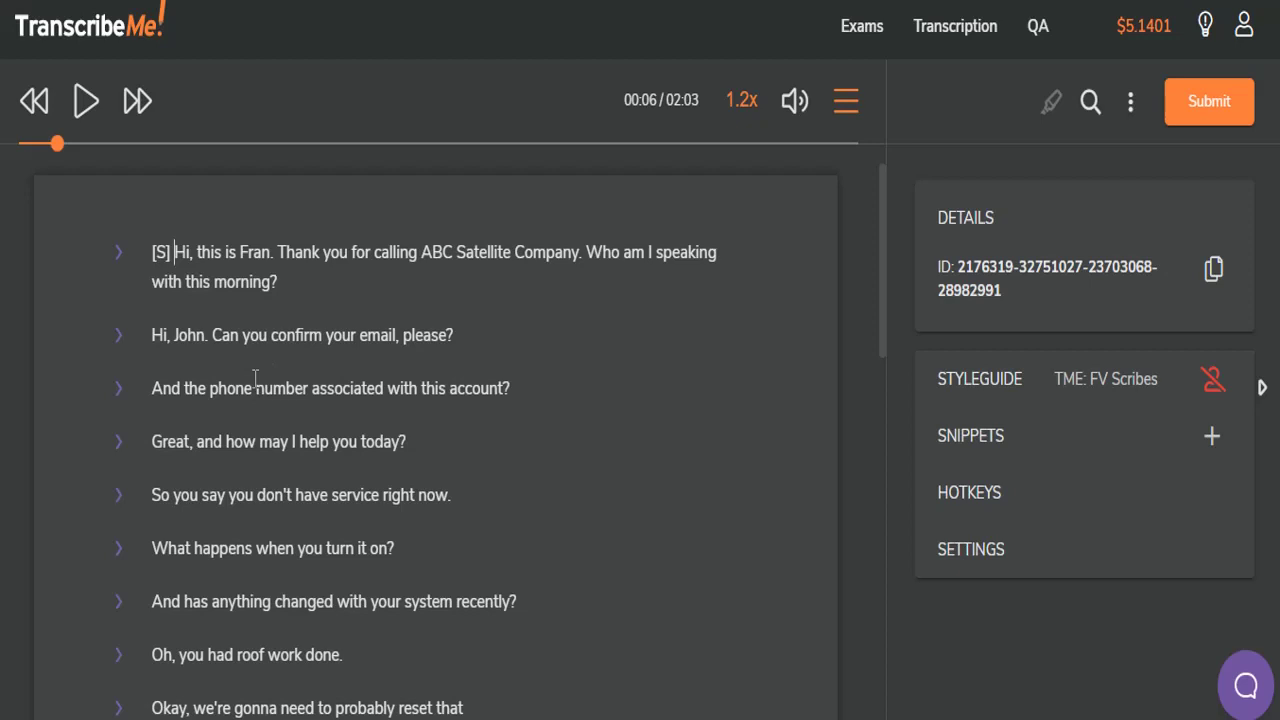
{"action": "key", "text": "ctrl+End"}
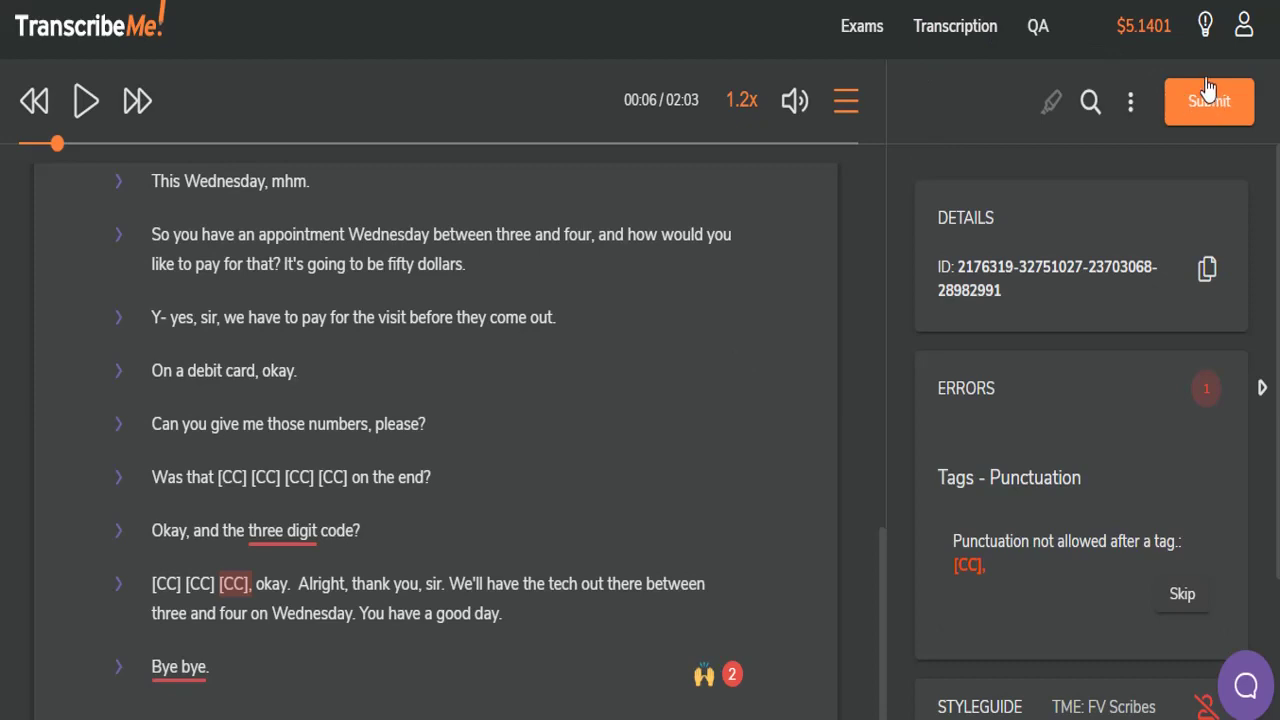
{"action": "left_click", "coordinate": [1132, 104]}
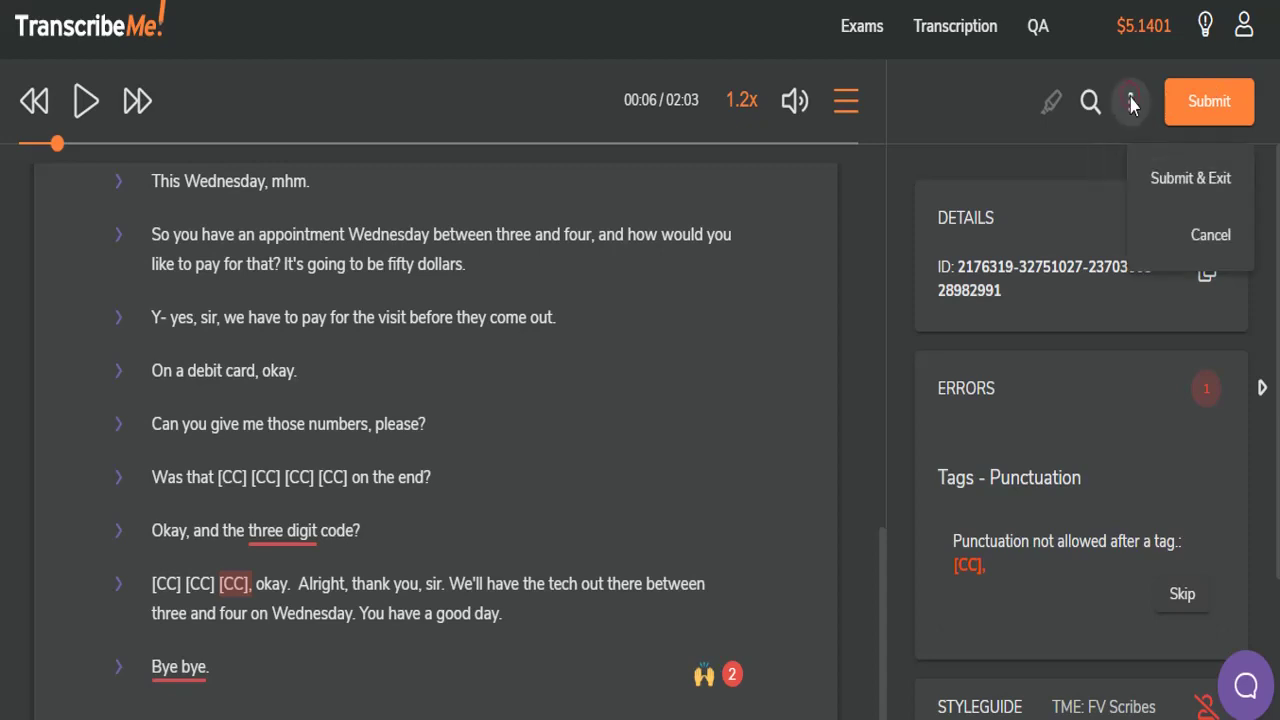
{"action": "left_click", "coordinate": [1183, 182]}
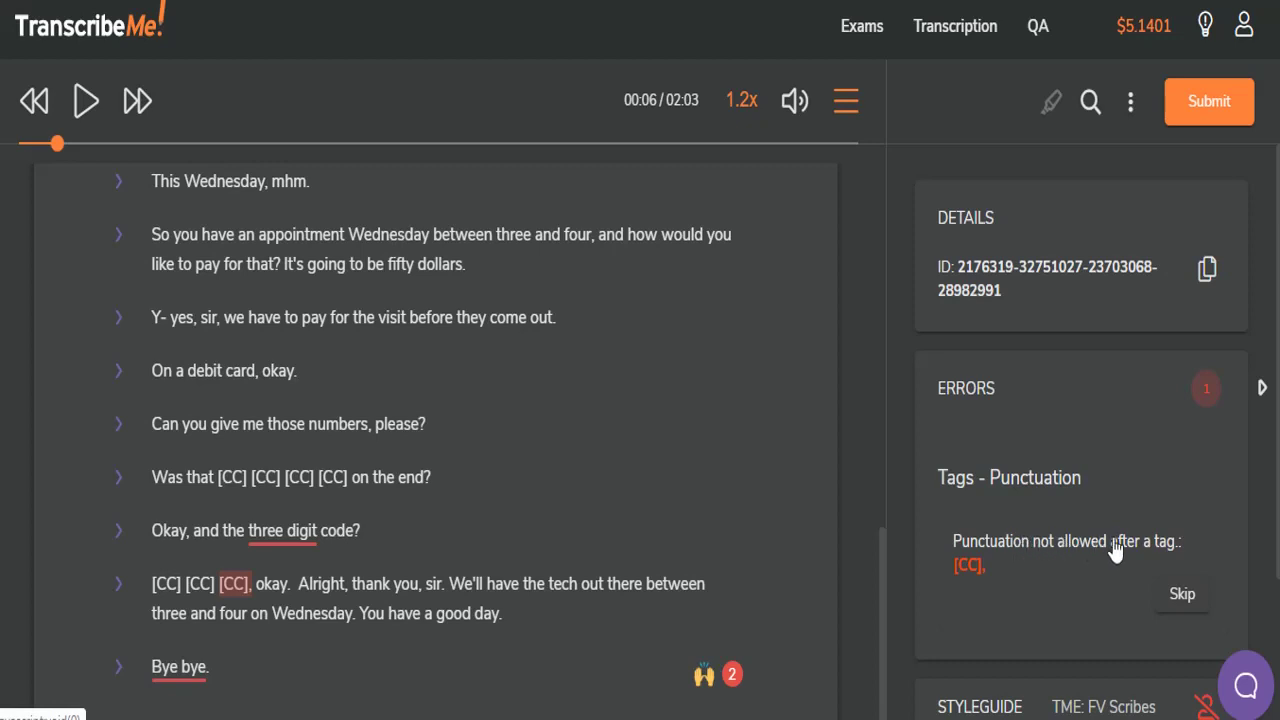
{"action": "left_click", "coordinate": [1186, 598]}
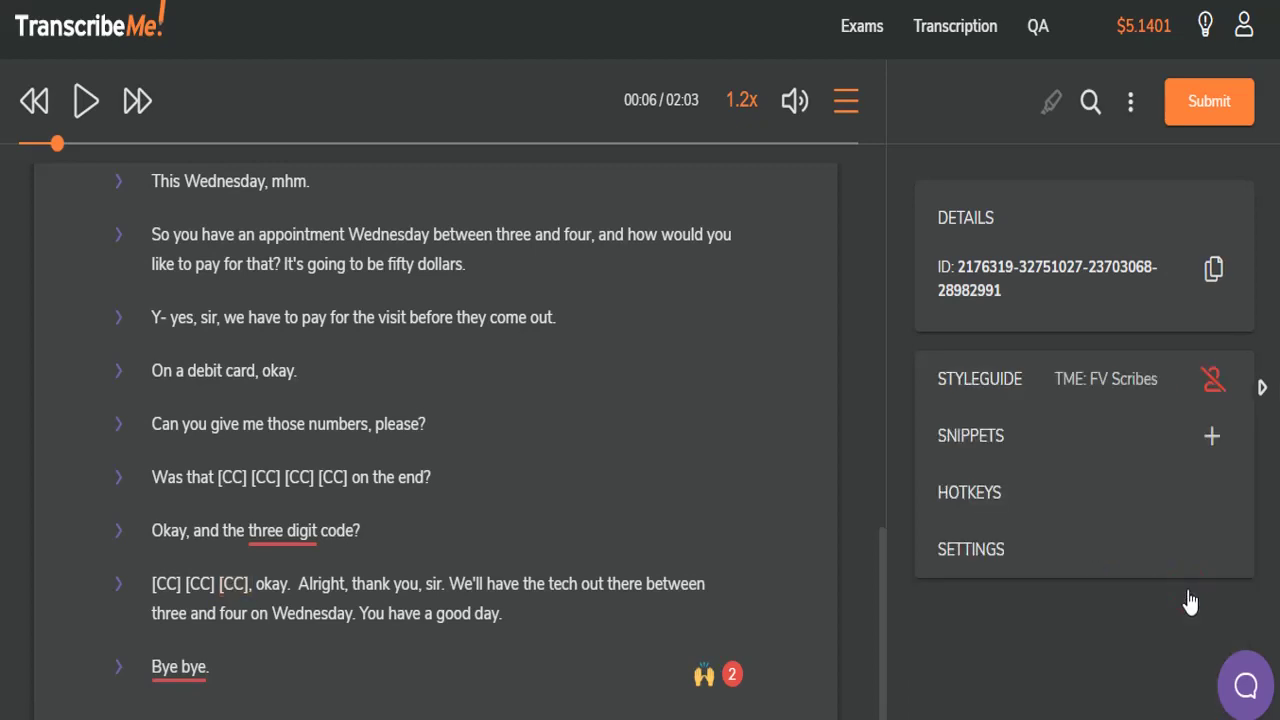
Submit the job with the Submit & Exit option and confirm the submission
{"action": "left_click", "coordinate": [1130, 101]}
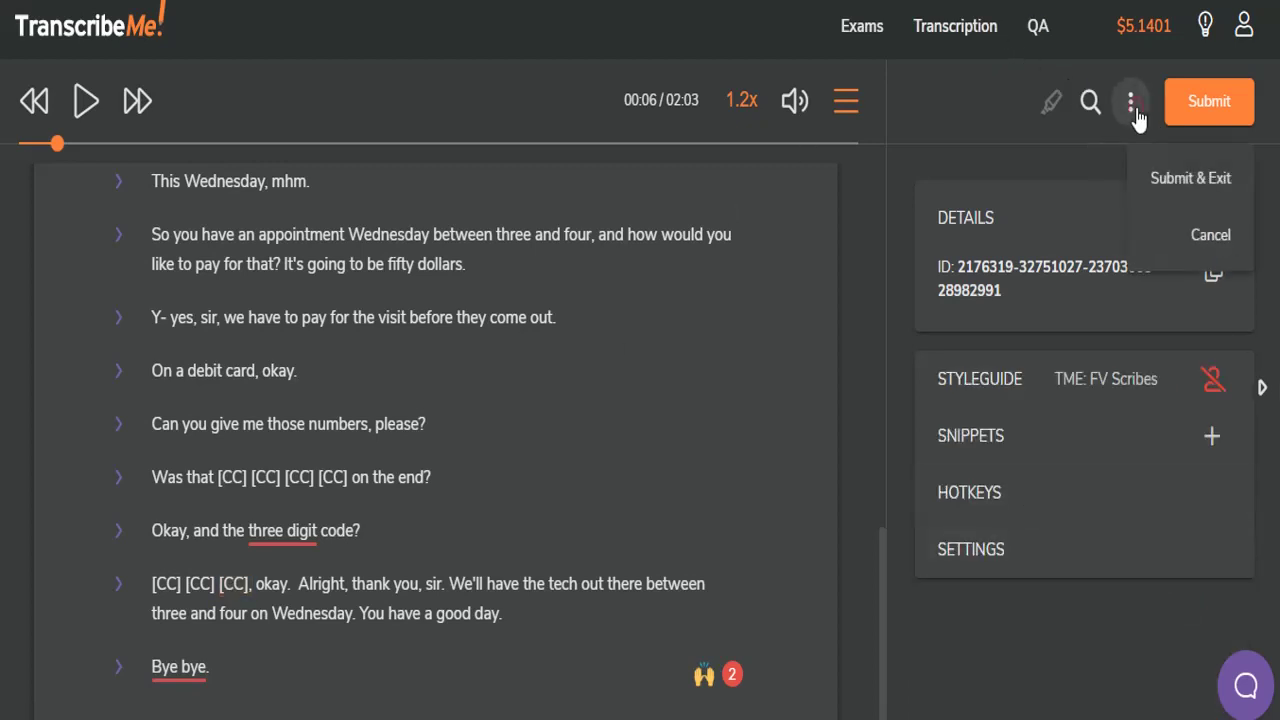
{"action": "left_click", "coordinate": [1189, 177]}
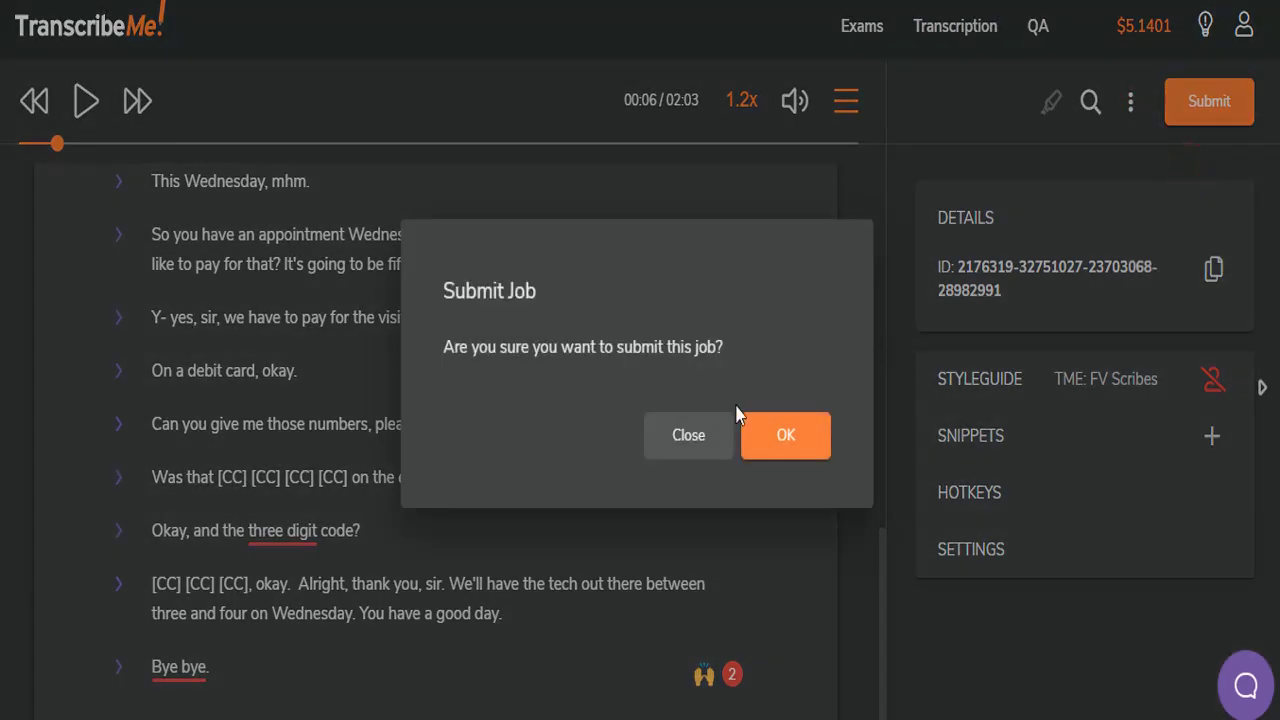
{"action": "left_click", "coordinate": [785, 436]}
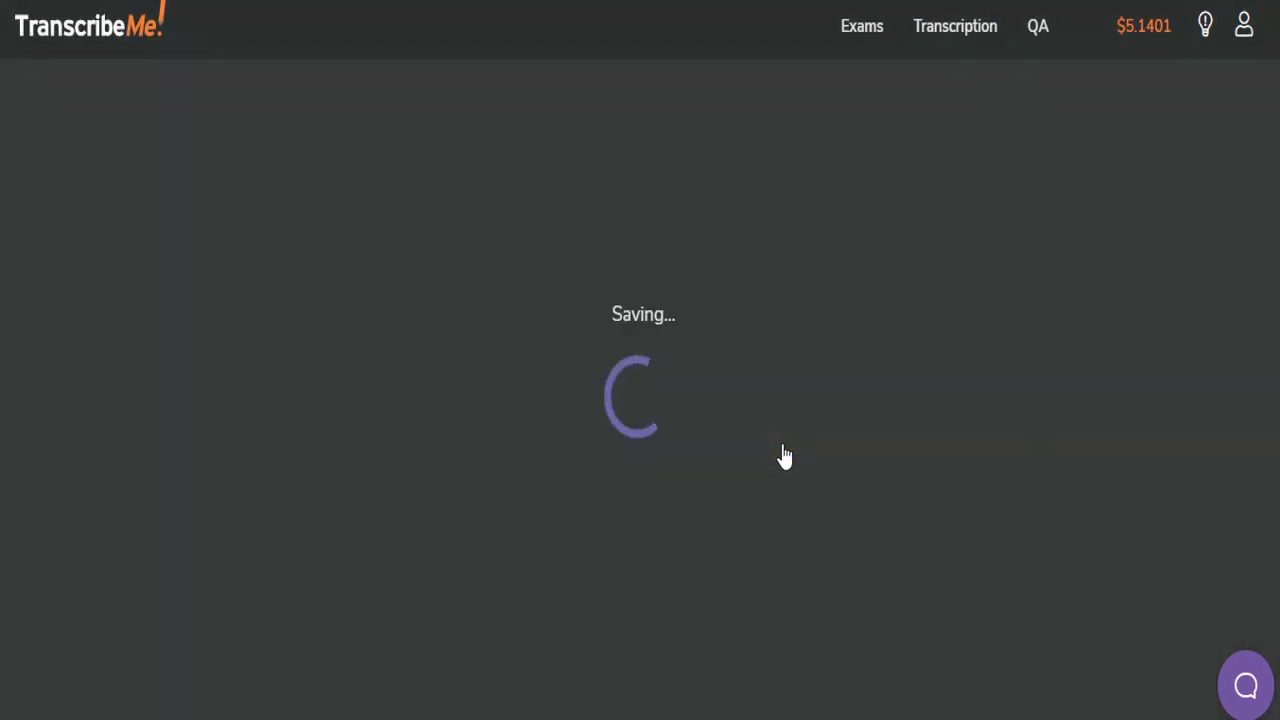